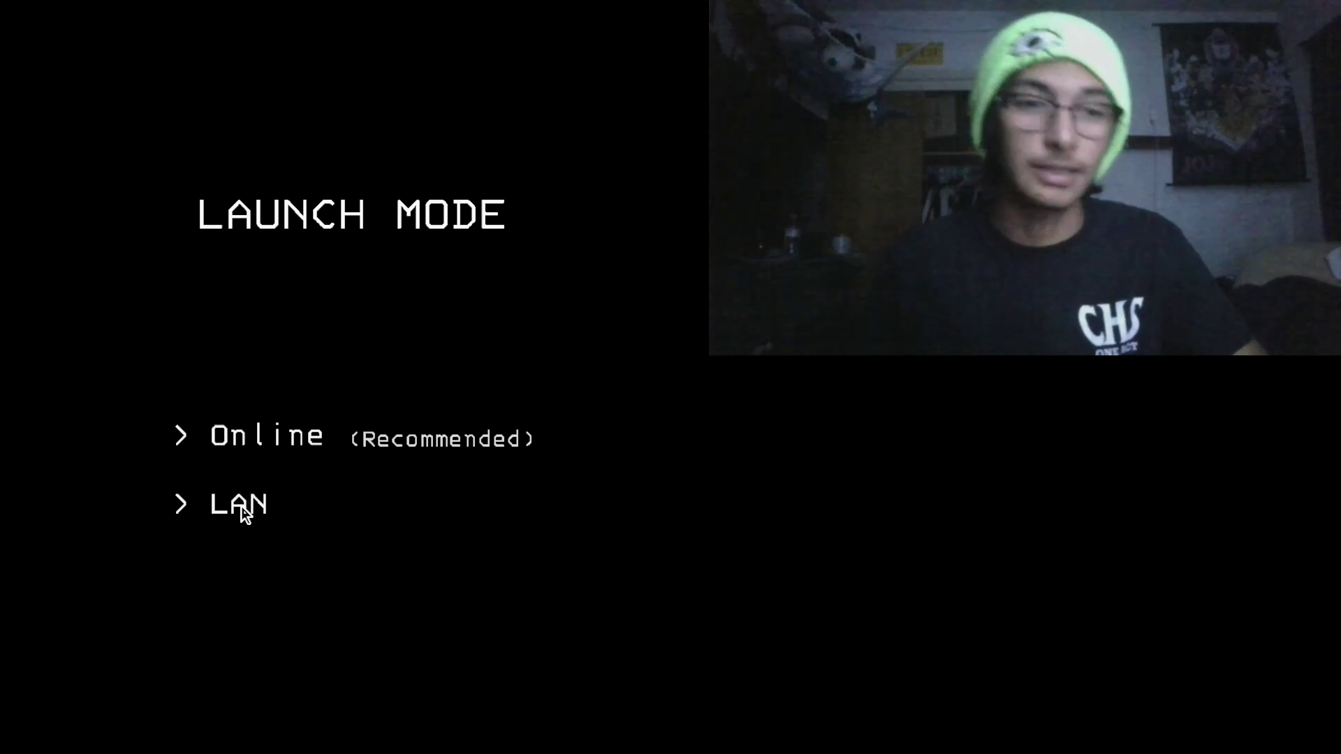
Step: Choose LAN play, accept the security and save-compatibility warnings, and start hosting
{"action": "left_click", "coordinate": [241, 508]}
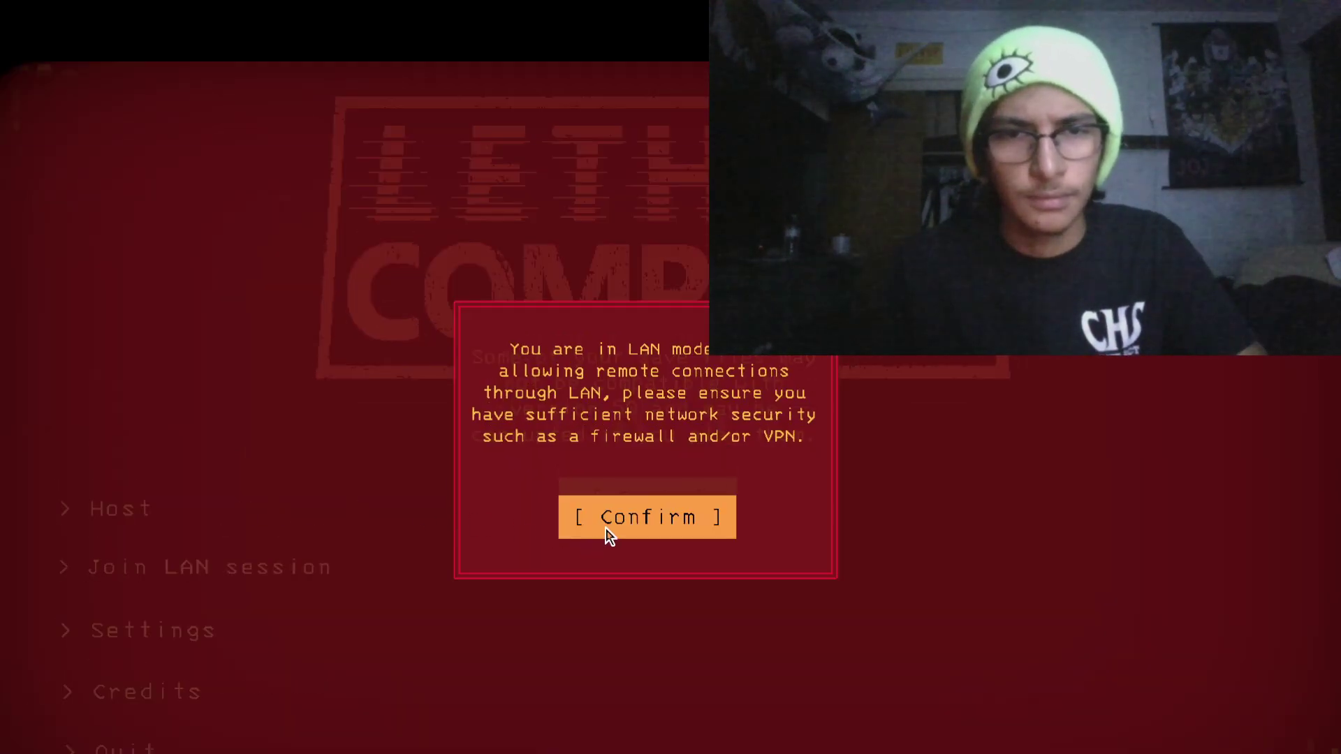
{"action": "left_click", "coordinate": [605, 529]}
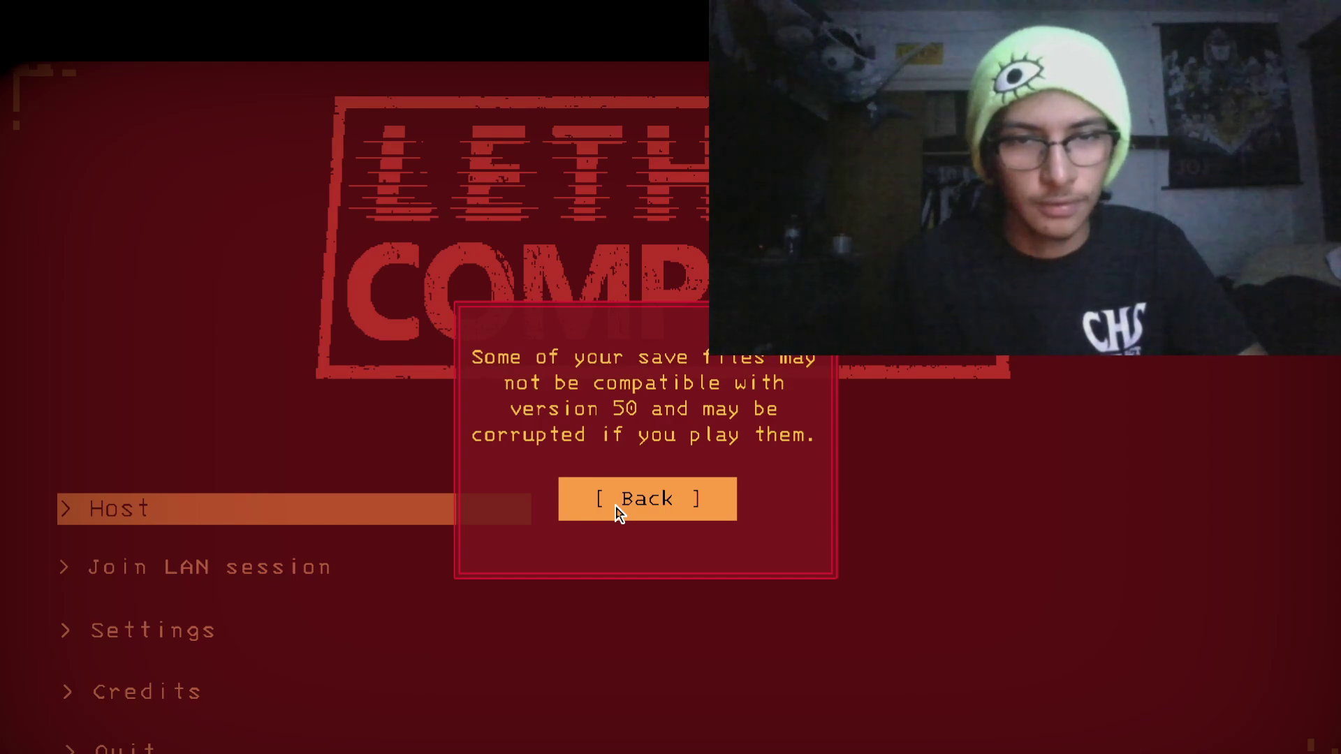
{"action": "left_click", "coordinate": [616, 506]}
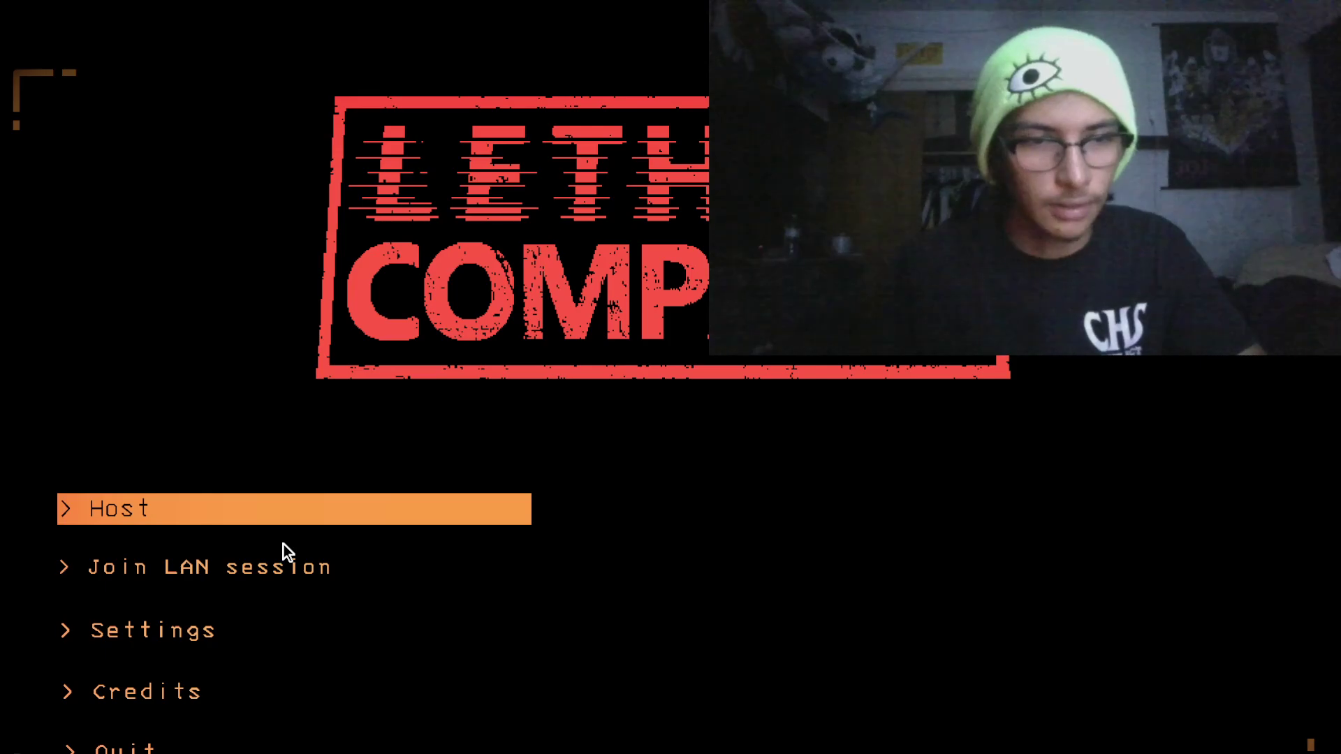
{"action": "left_click", "coordinate": [319, 521]}
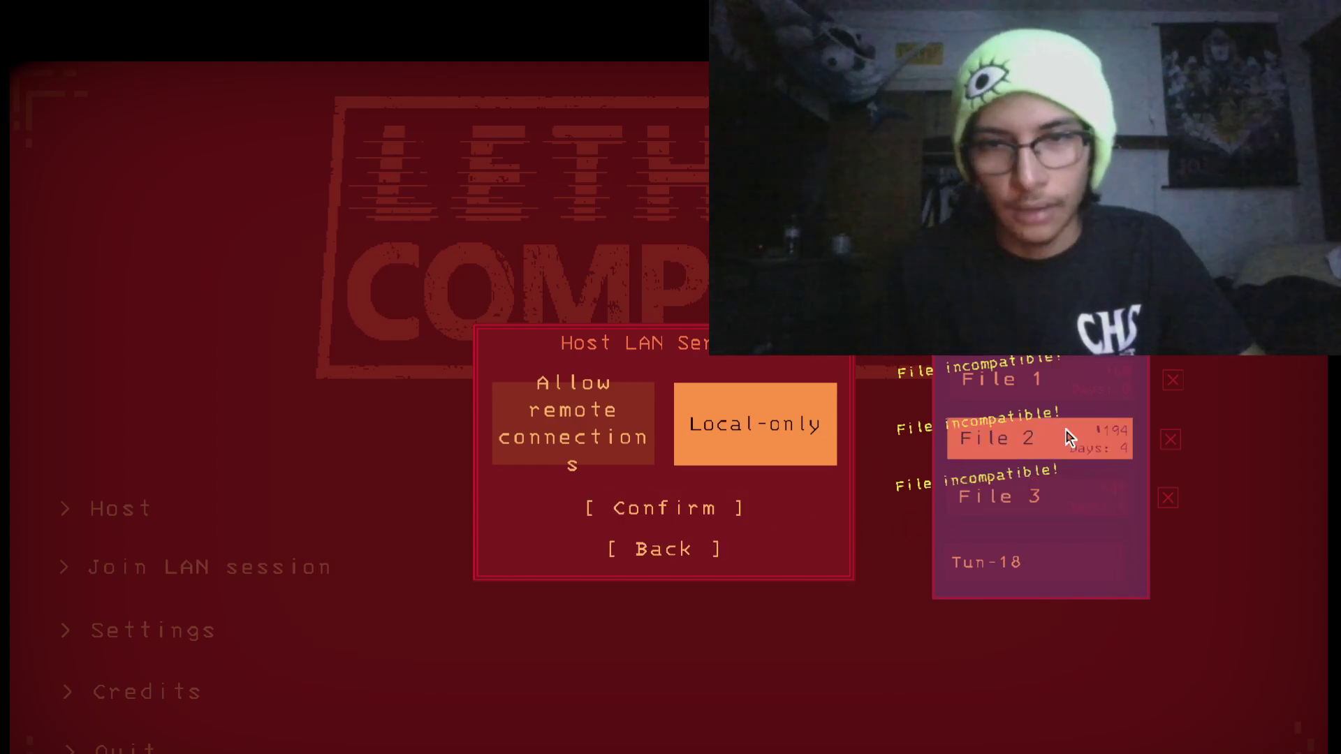
Step: Delete save Files 1, 2 and 3, then start the hosted game on File 1
{"action": "left_click", "coordinate": [1171, 379]}
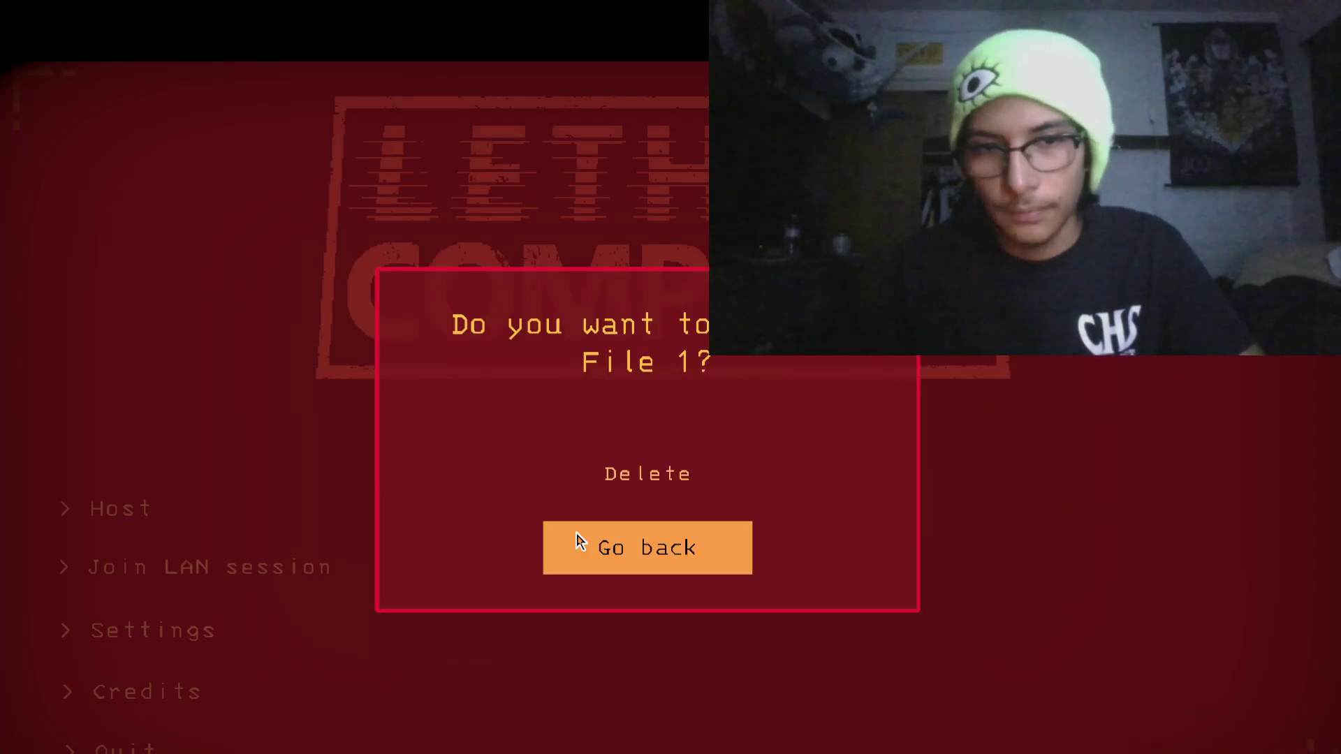
{"action": "left_click", "coordinate": [576, 535]}
{"action": "left_click", "coordinate": [1164, 441]}
{"action": "left_click", "coordinate": [605, 502]}
{"action": "left_click", "coordinate": [1165, 499]}
{"action": "left_click", "coordinate": [654, 493]}
{"action": "left_click", "coordinate": [665, 505]}
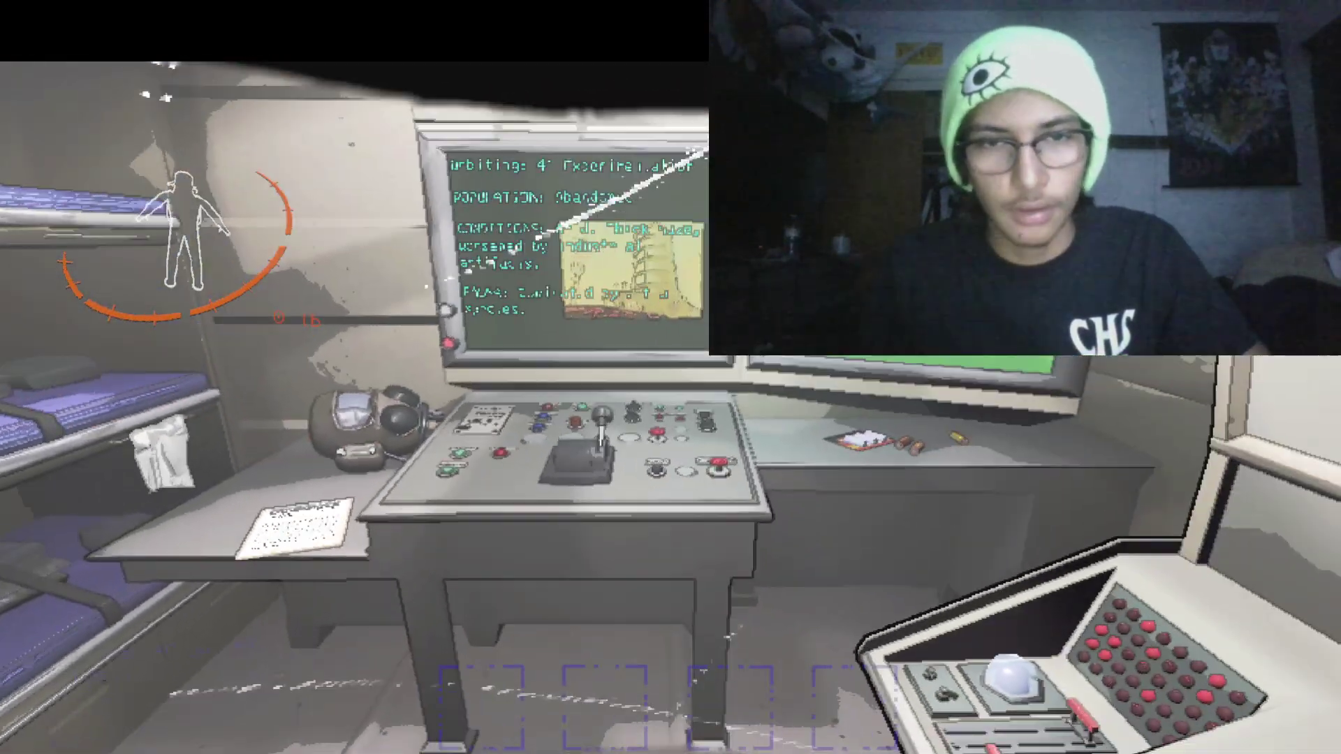
Step: Walk to the ship's start lever and pull it to land on 41-Experimentation
{"action": "key", "text": "w"}
{"action": "key", "text": "e"}
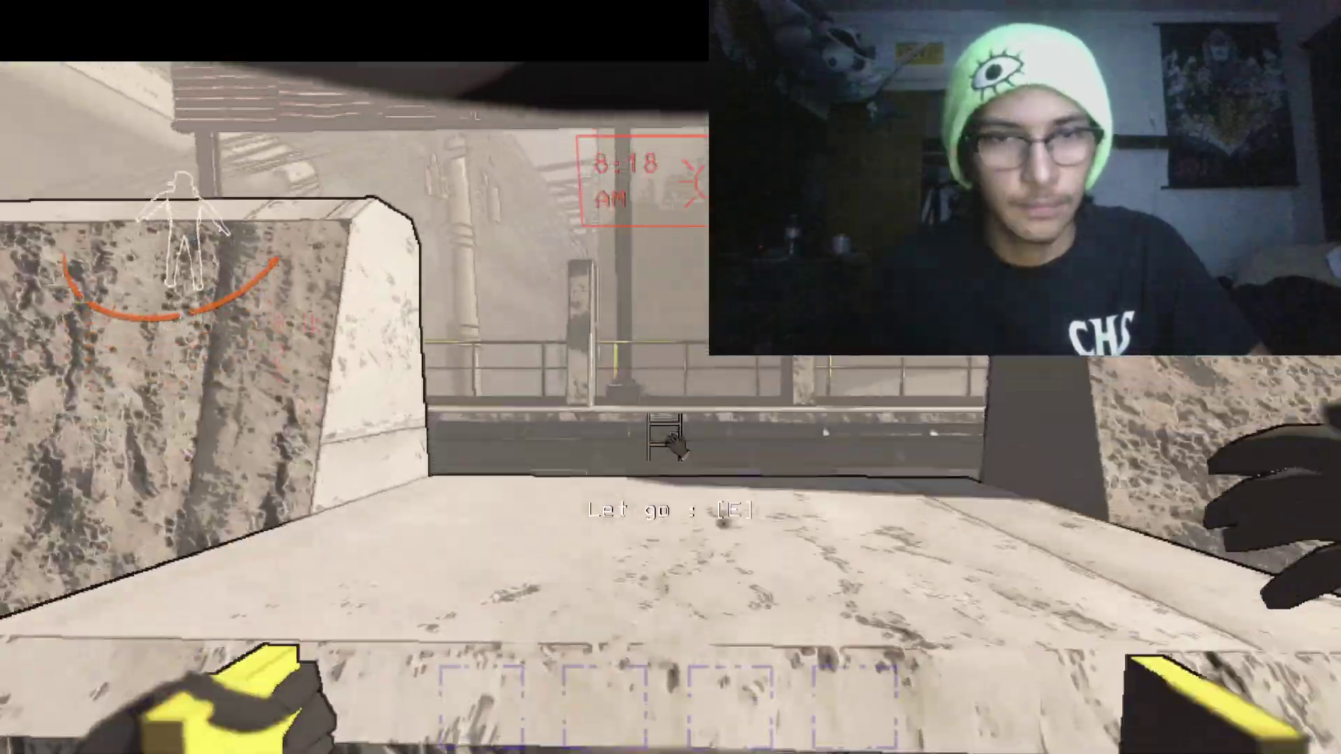
{"action": "key", "text": "e"}
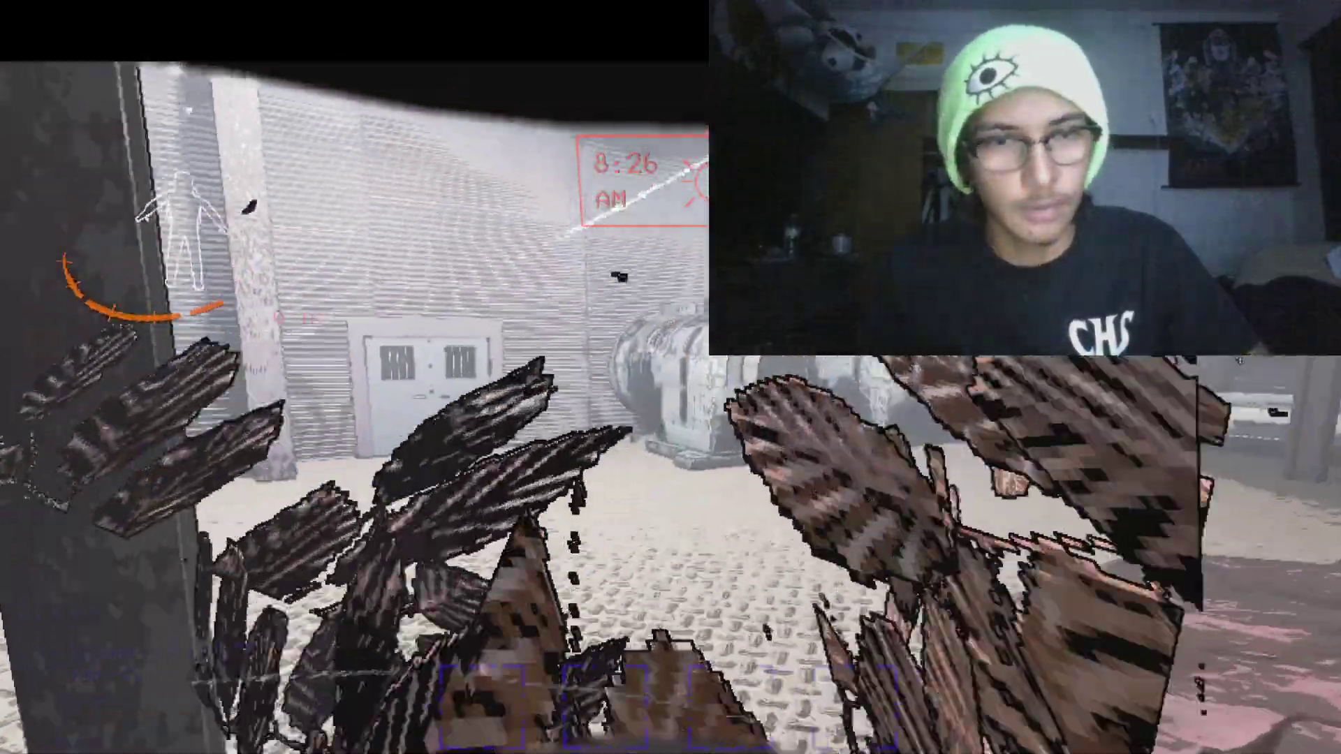
Step: Drop off the ladder, enter the facility, pick up the gear scrap, and open the catwalk door
{"action": "key", "text": "w"}
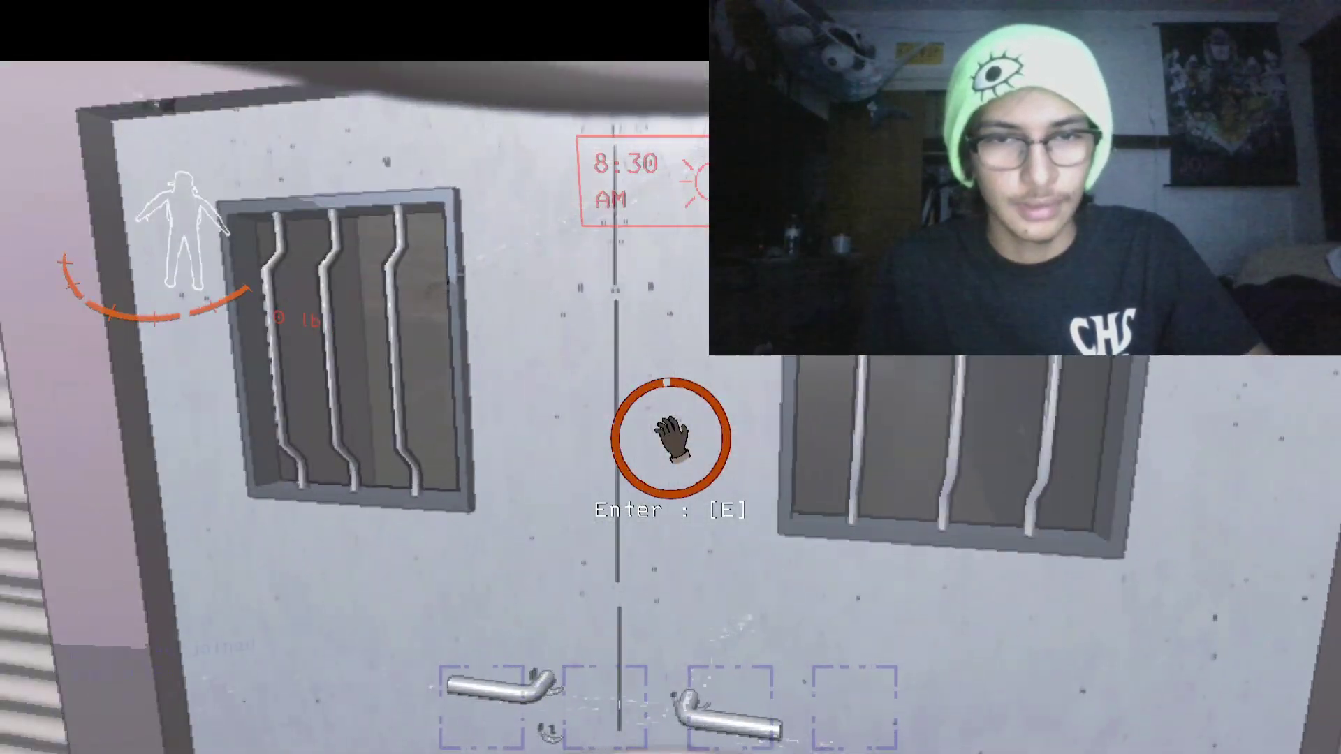
{"action": "key", "text": "e"}
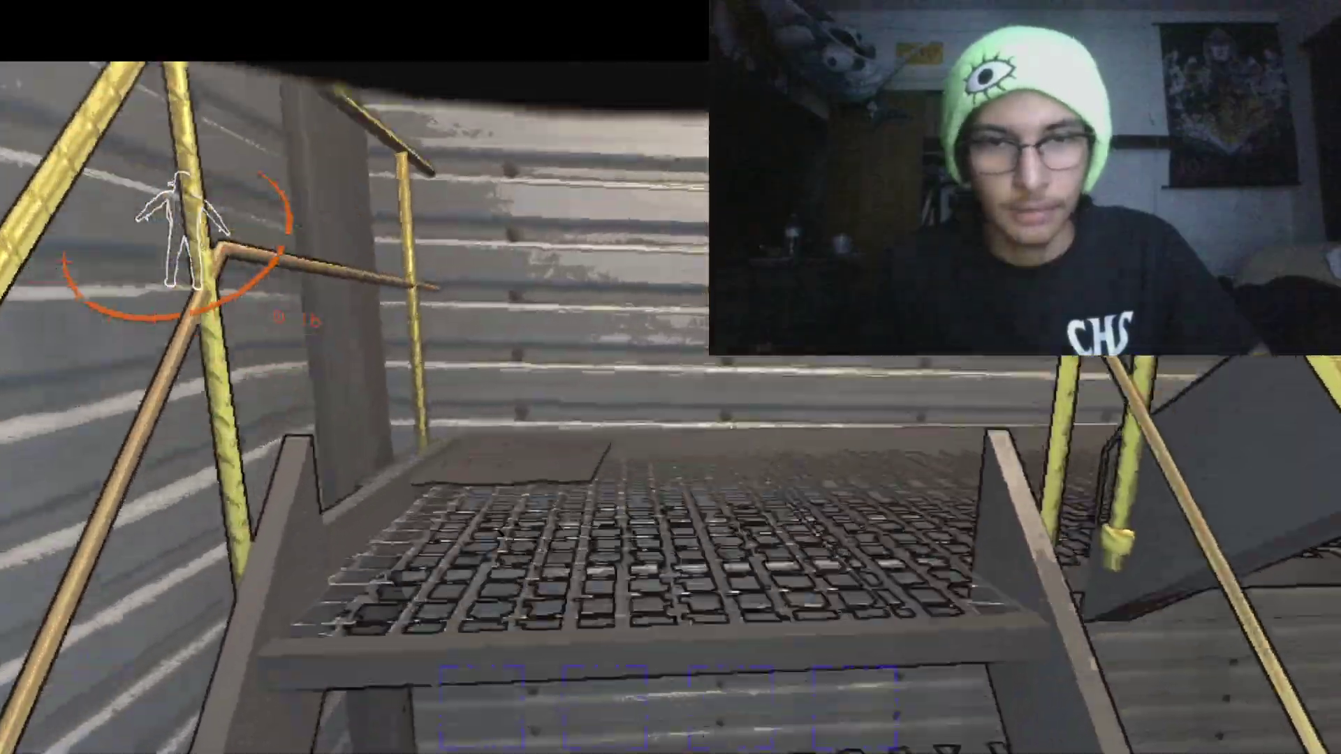
{"action": "key", "text": "e"}
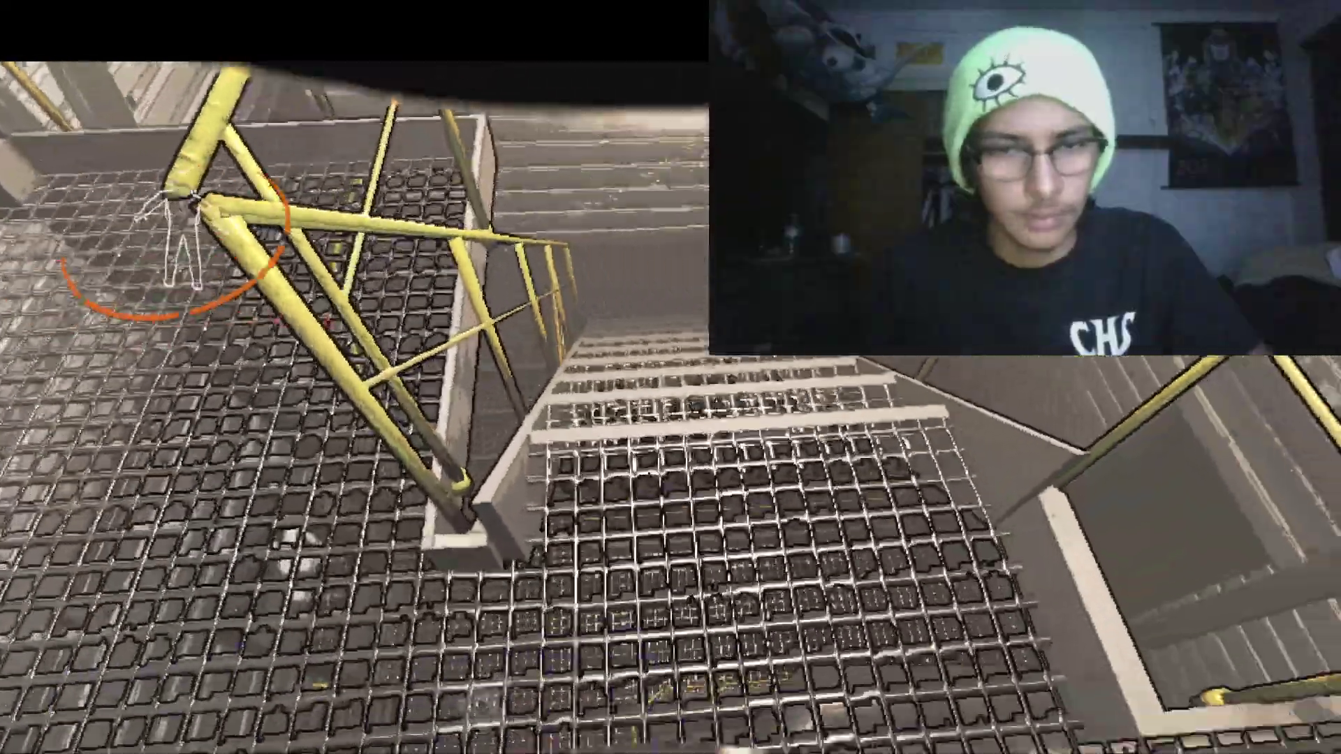
{"action": "key", "text": "e"}
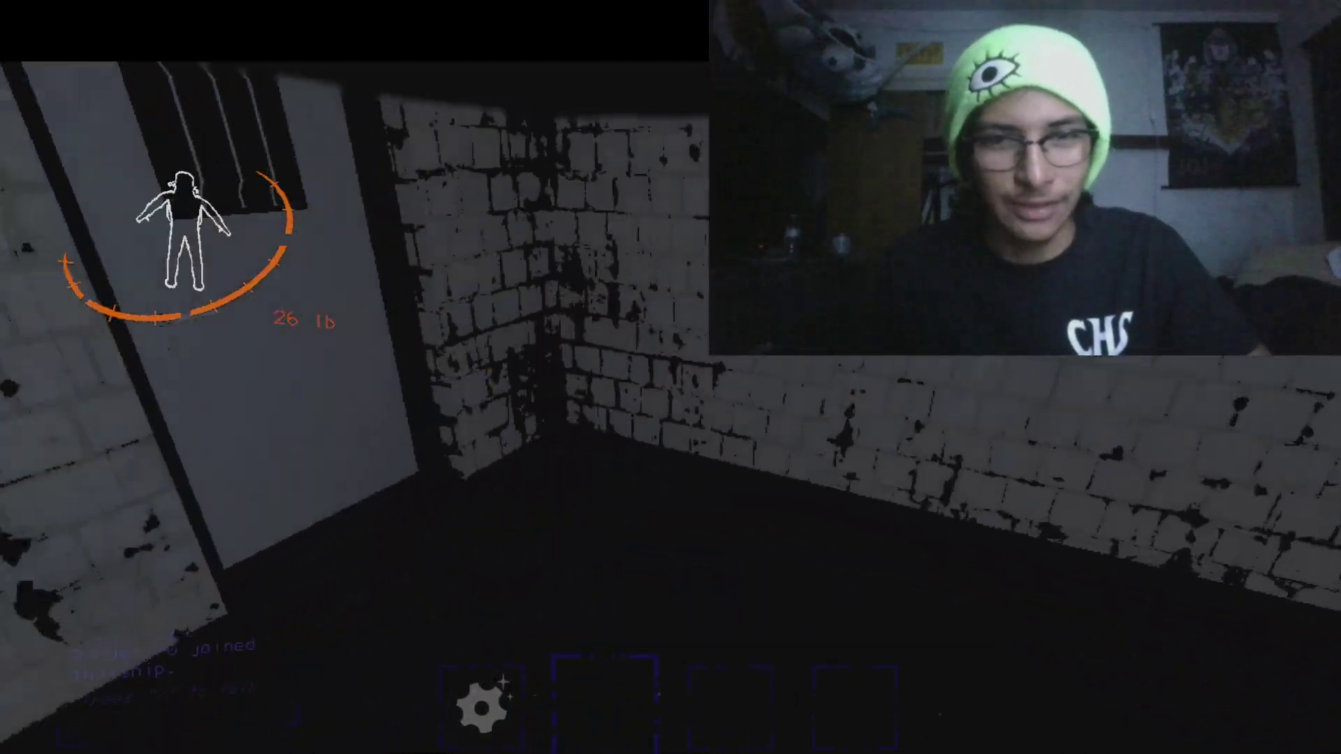
Step: Open the door to the dark corridor and lift the pipe scrap into both hands
{"action": "key", "text": "e"}
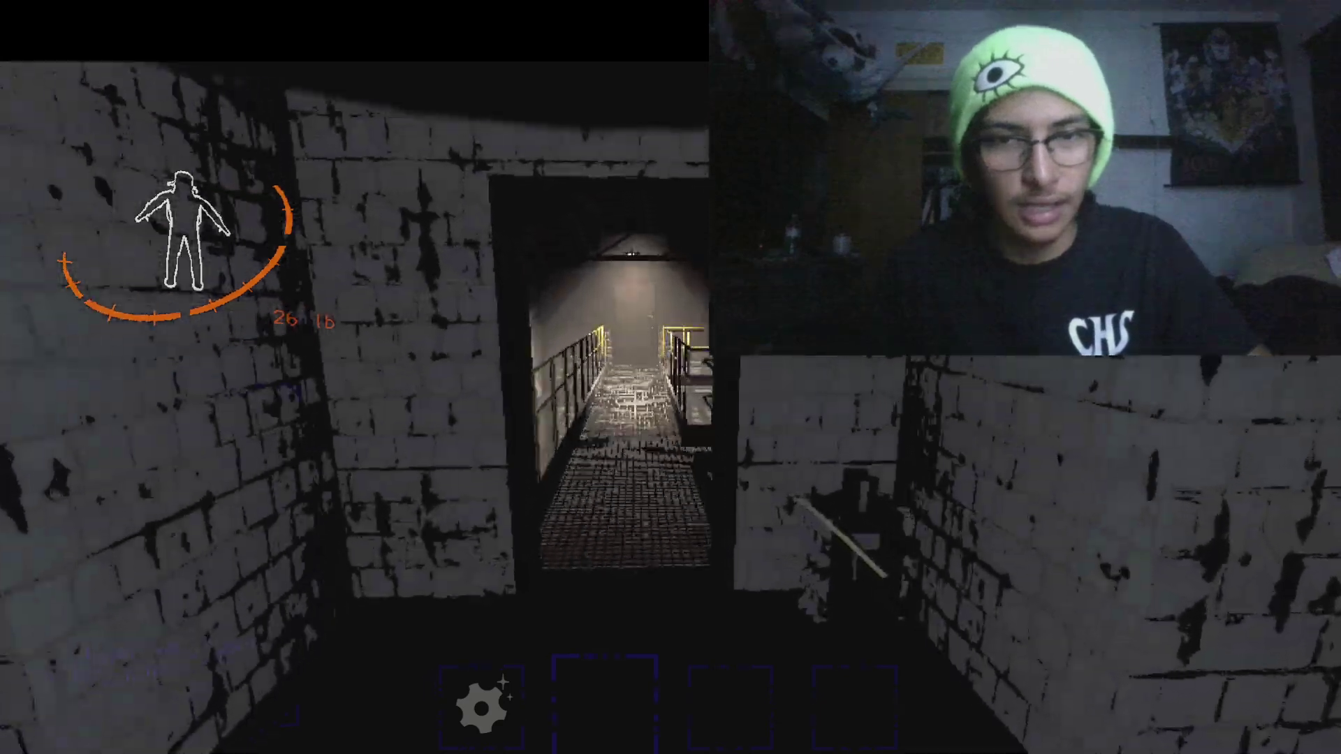
{"action": "key", "text": "e"}
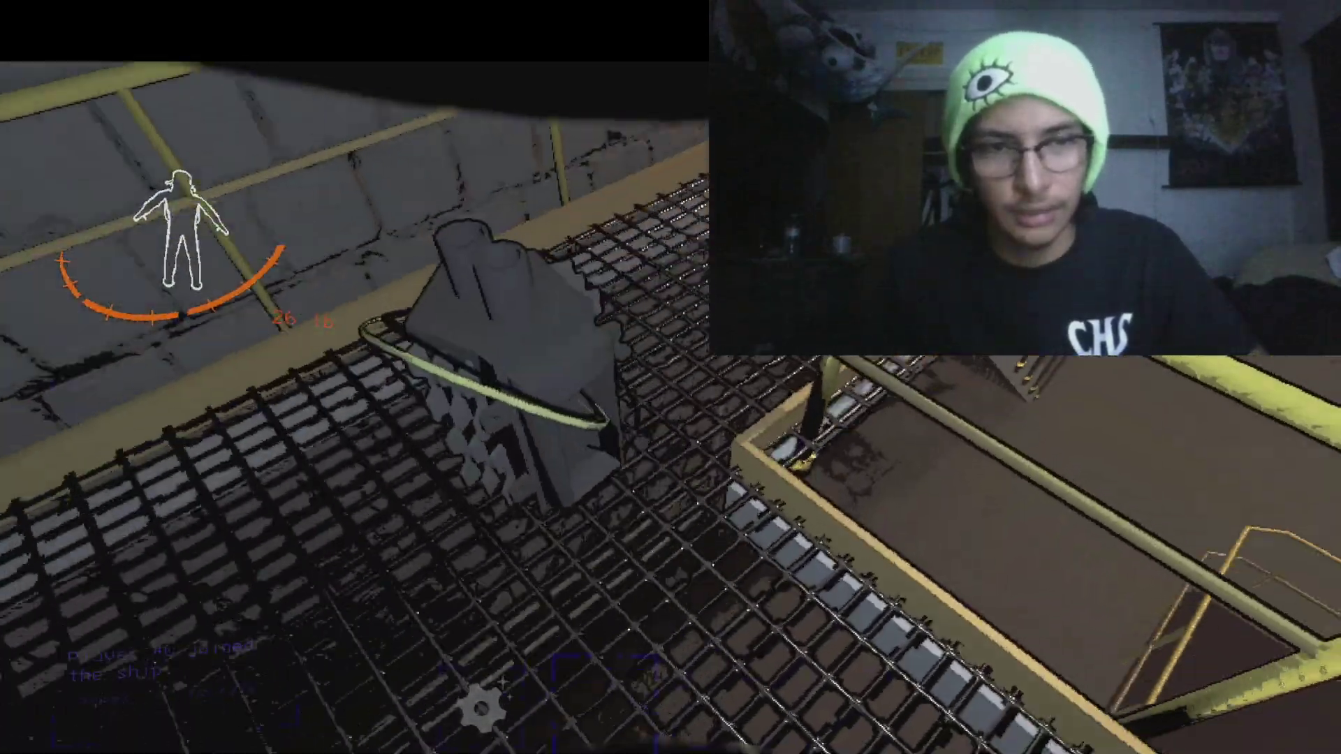
{"action": "key", "text": "e"}
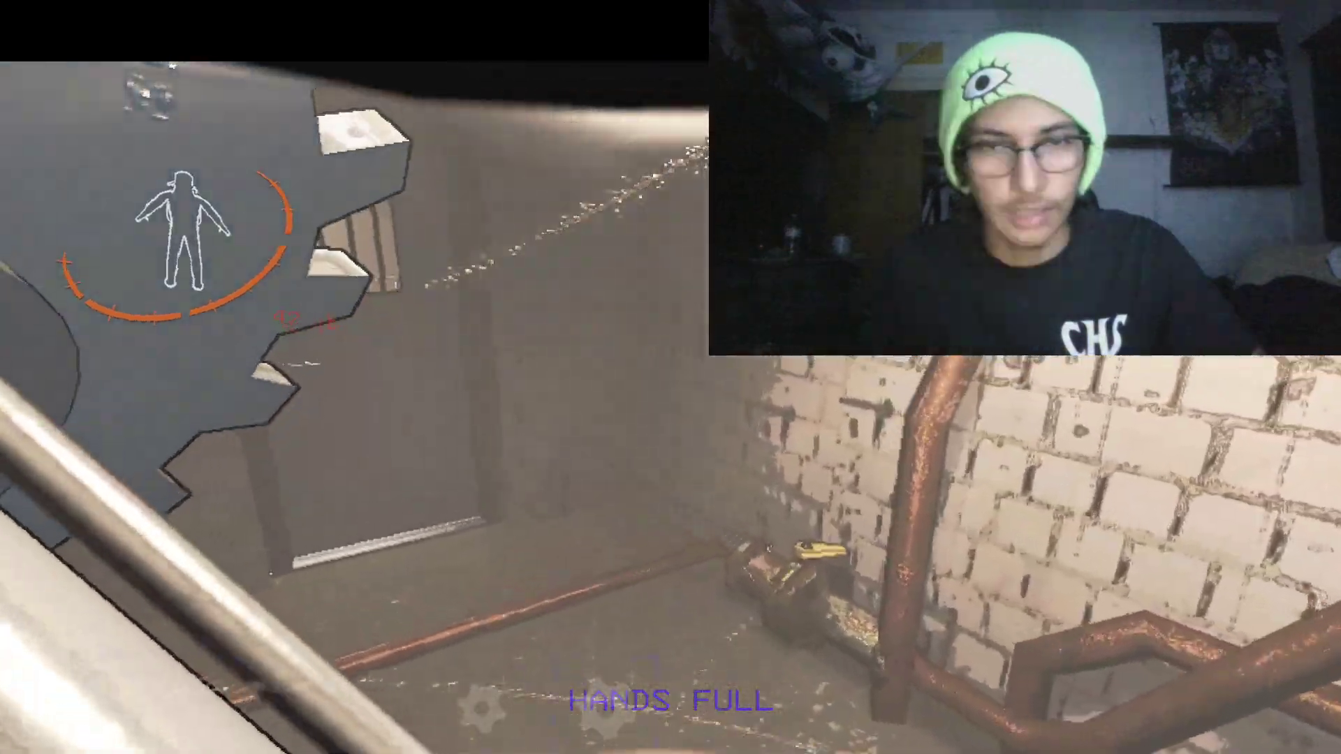
Step: Carry the scrap through the doorway, down the stairs, and back onto the grated walkway
{"action": "key", "text": "e"}
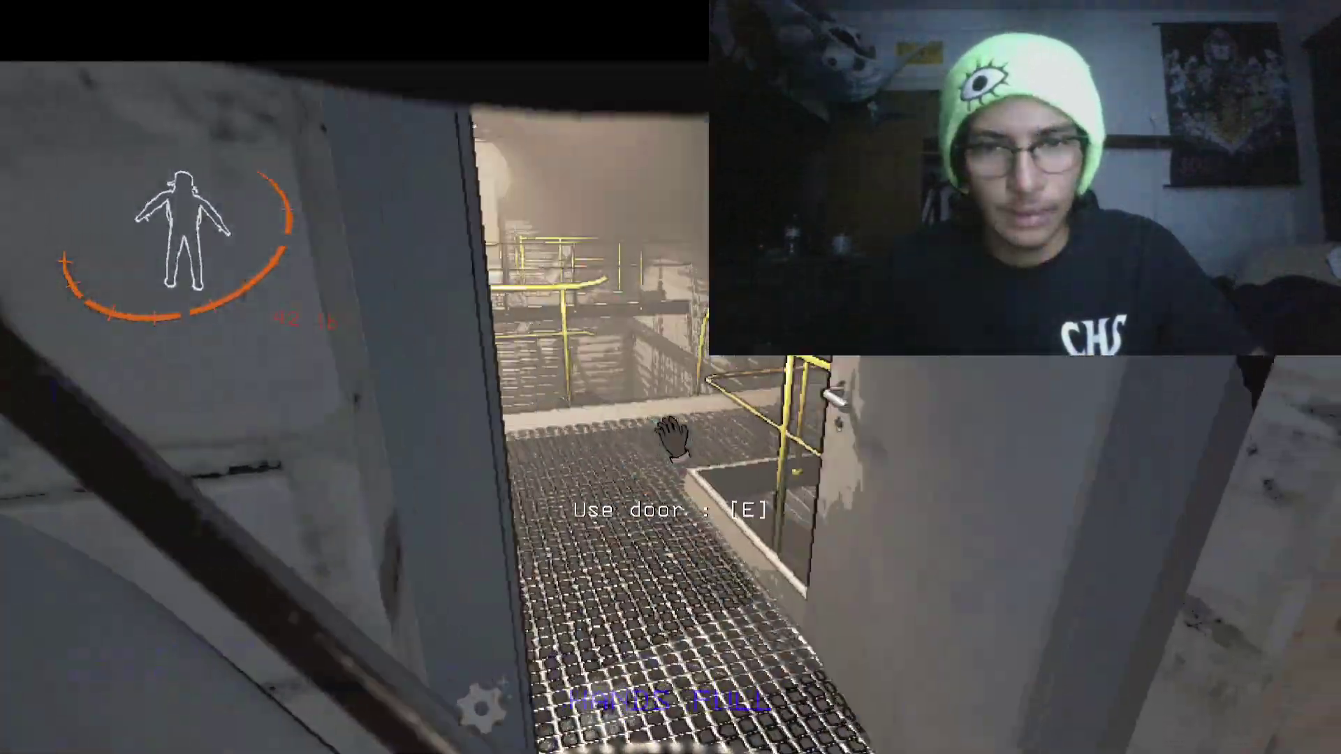
{"action": "key", "text": "w"}
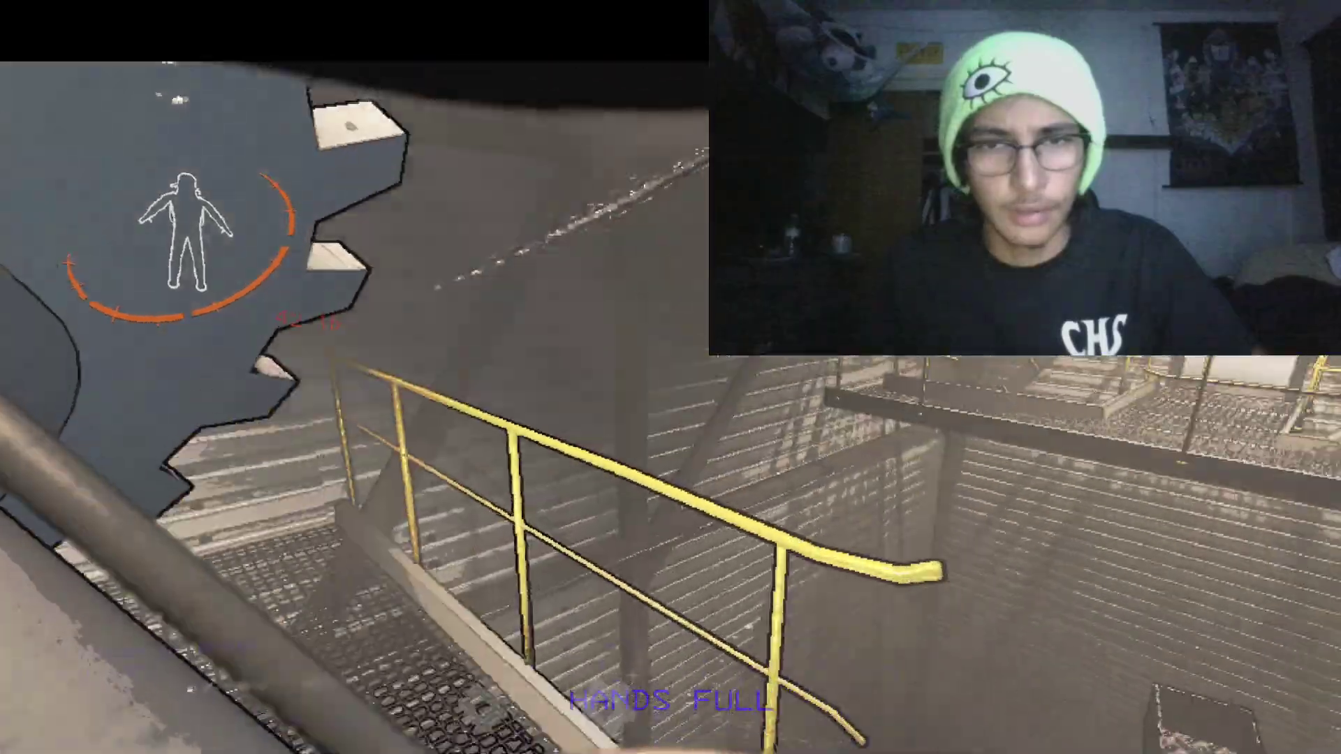
{"action": "key", "text": "w"}
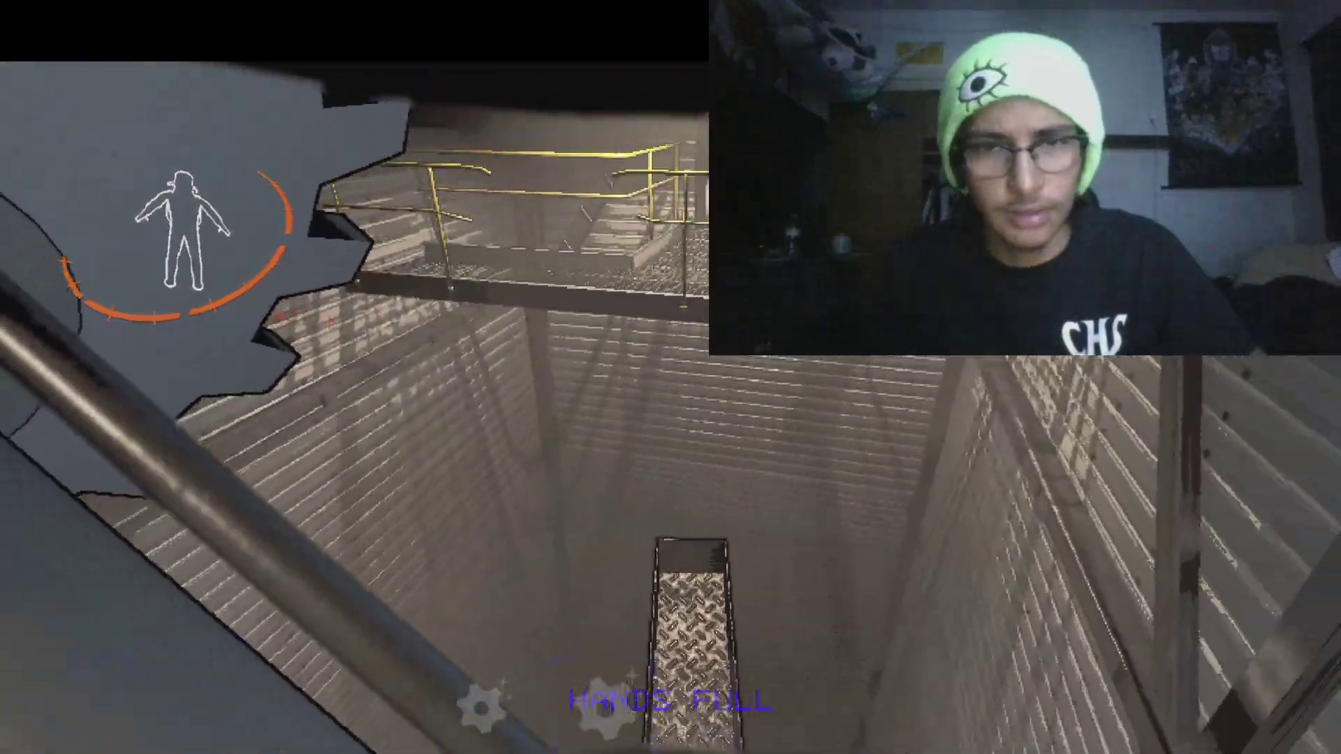
{"action": "key", "text": "s"}
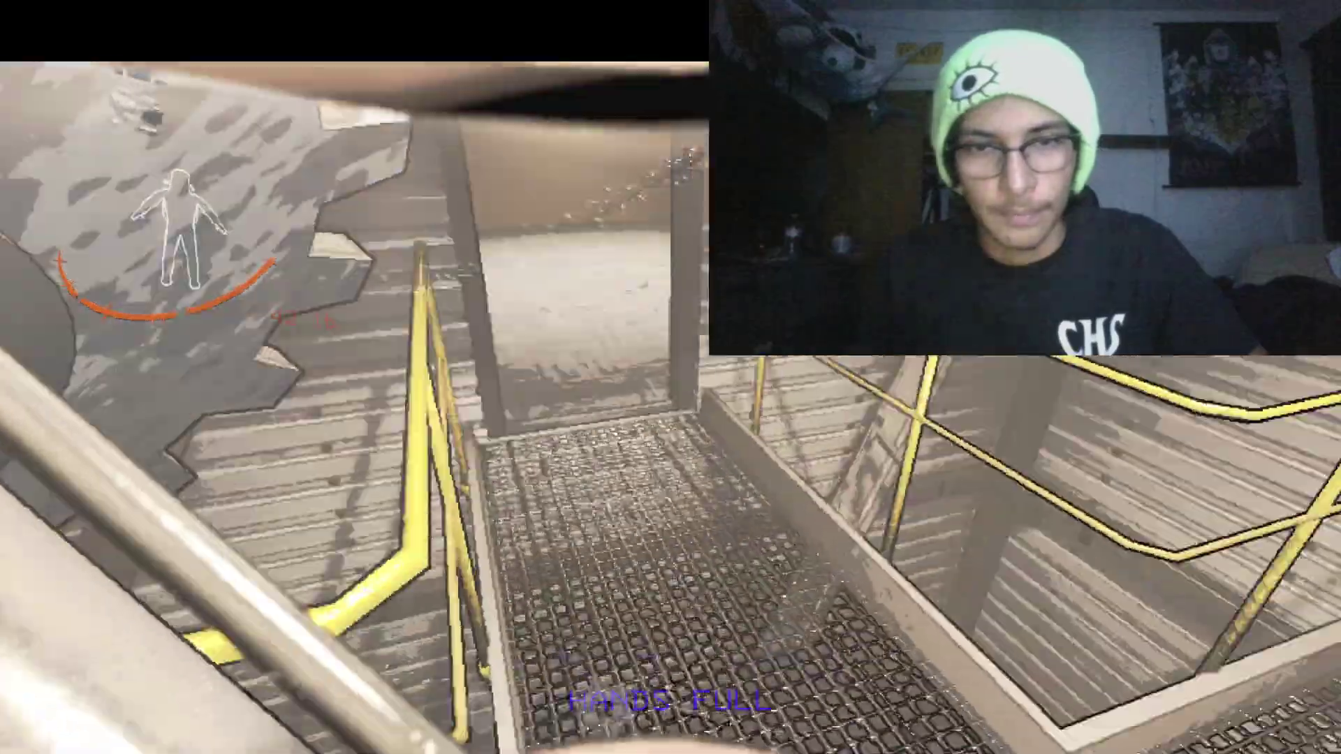
{"action": "key", "text": "w"}
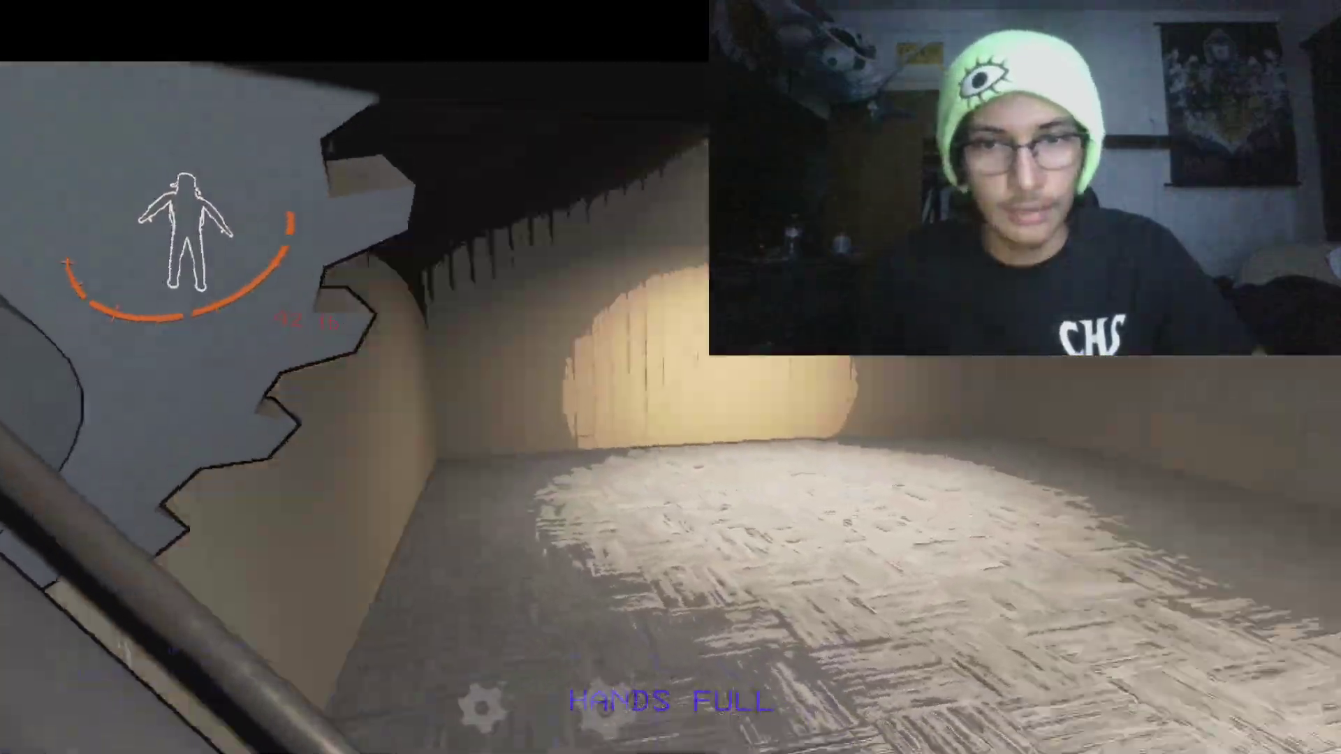
{"action": "key", "text": "w"}
{"action": "key", "text": "w"}
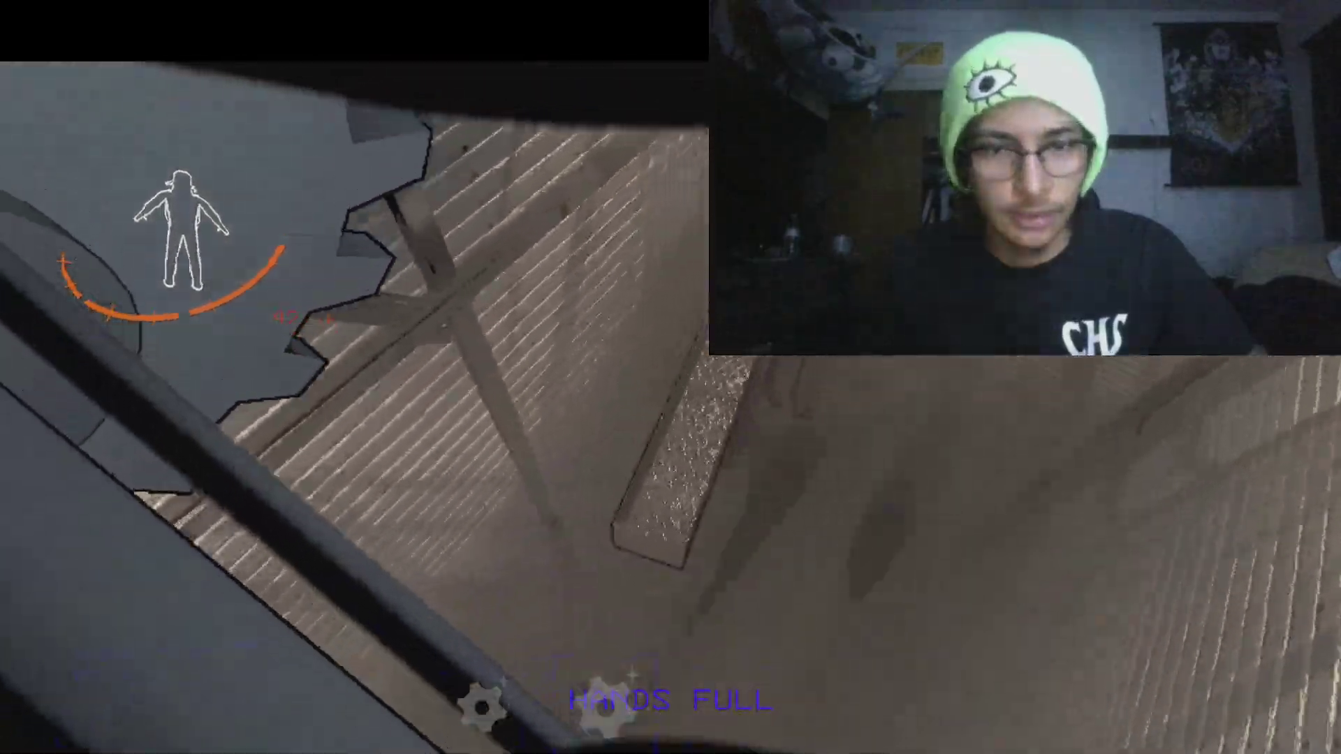
{"action": "key", "text": "w"}
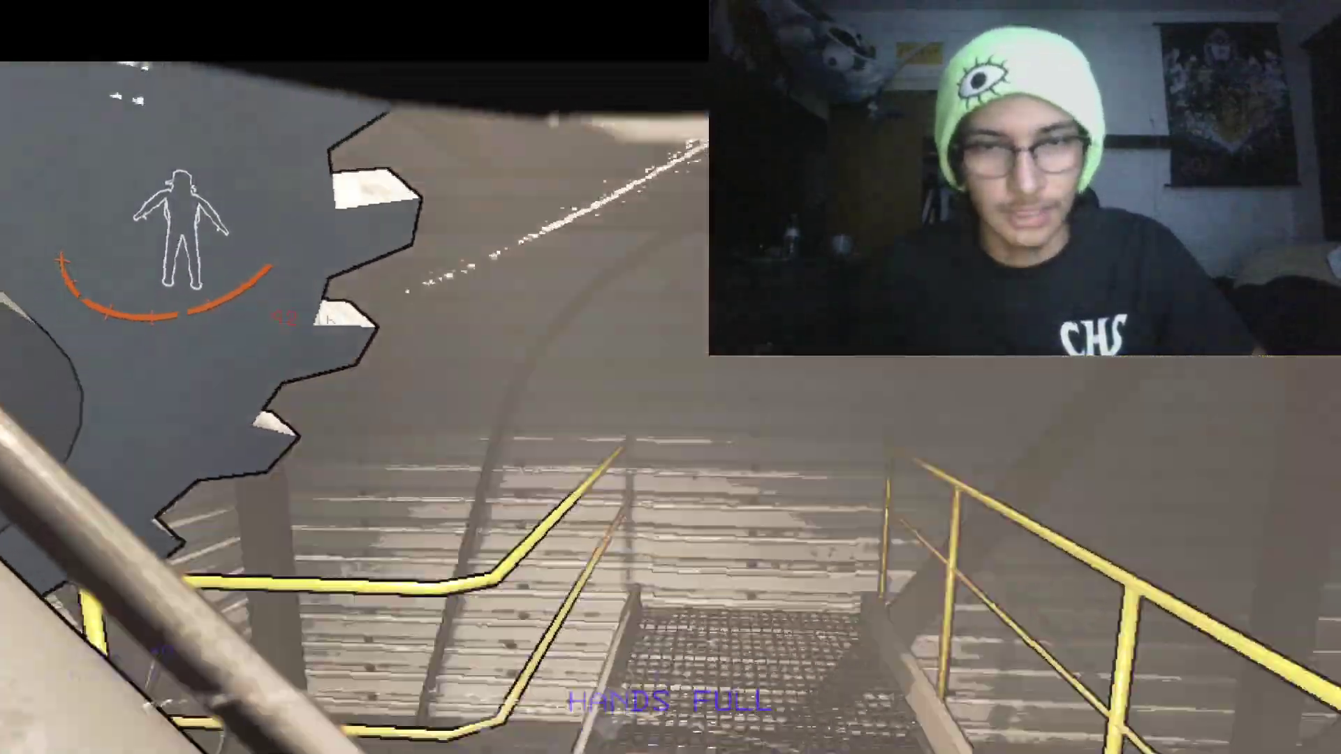
Step: Walk the pipe-lined and lit brick corridors, then descend the stairwell to the high-voltage box
{"action": "key", "text": "w"}
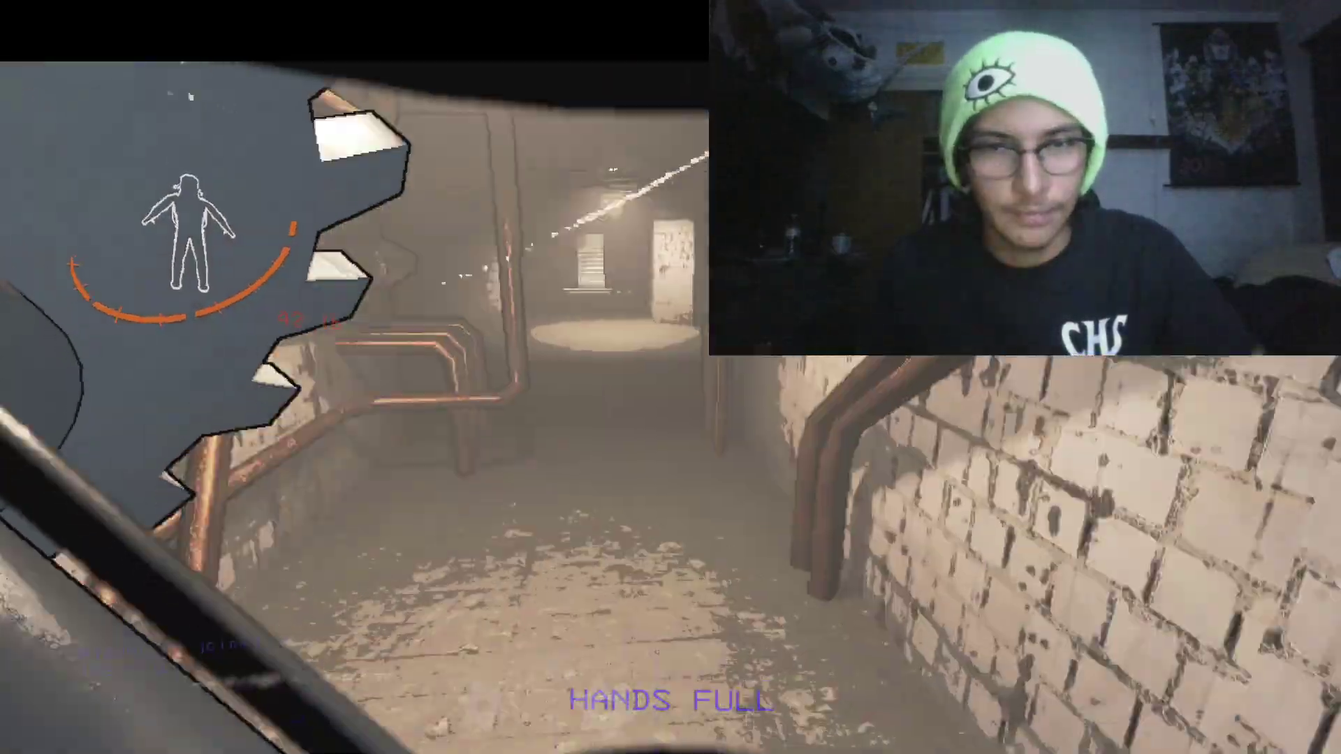
{"action": "key", "text": "w"}
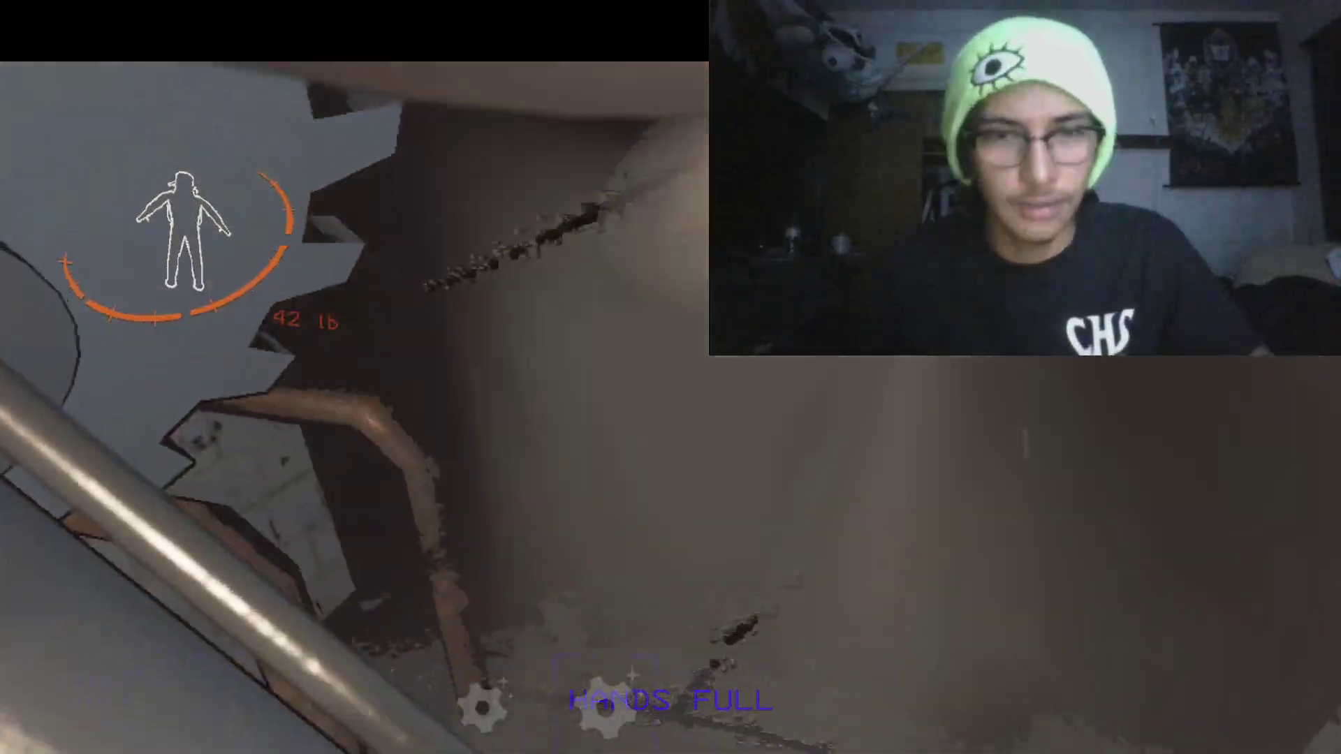
{"action": "key", "text": "w"}
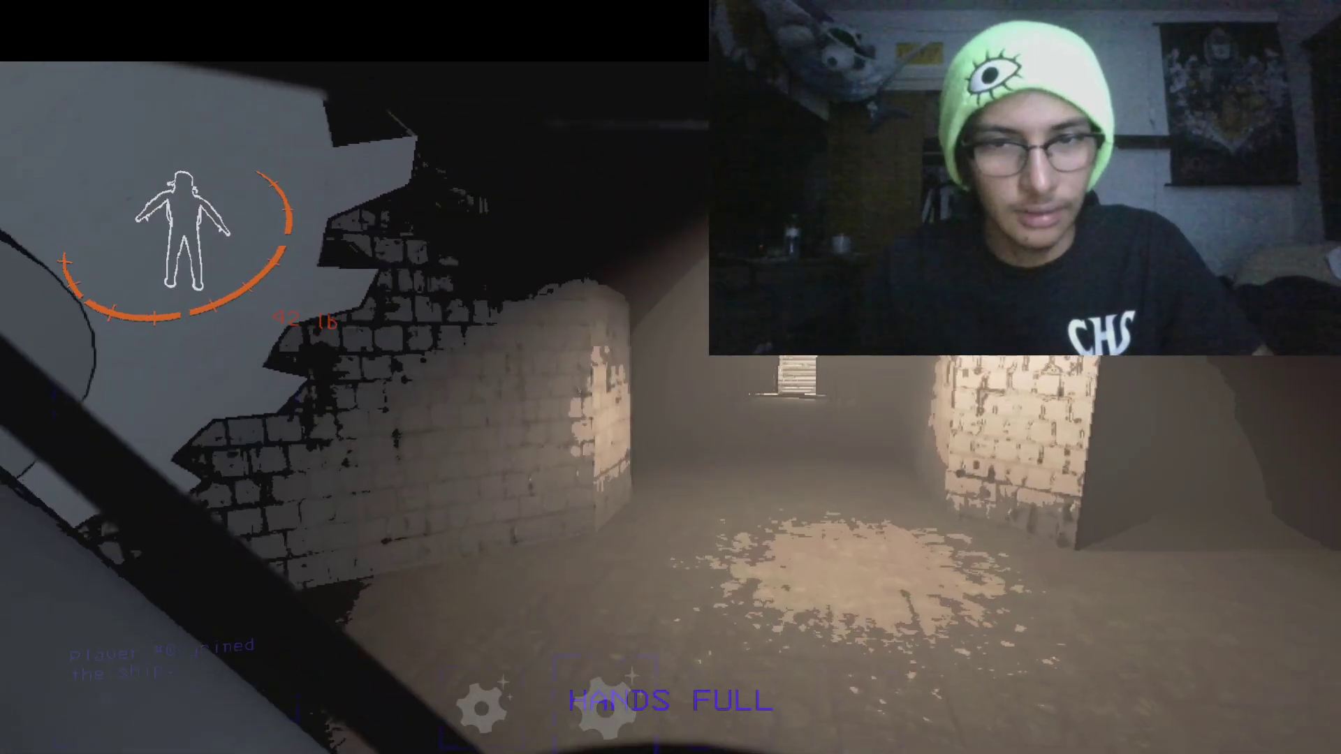
{"action": "key", "text": "w"}
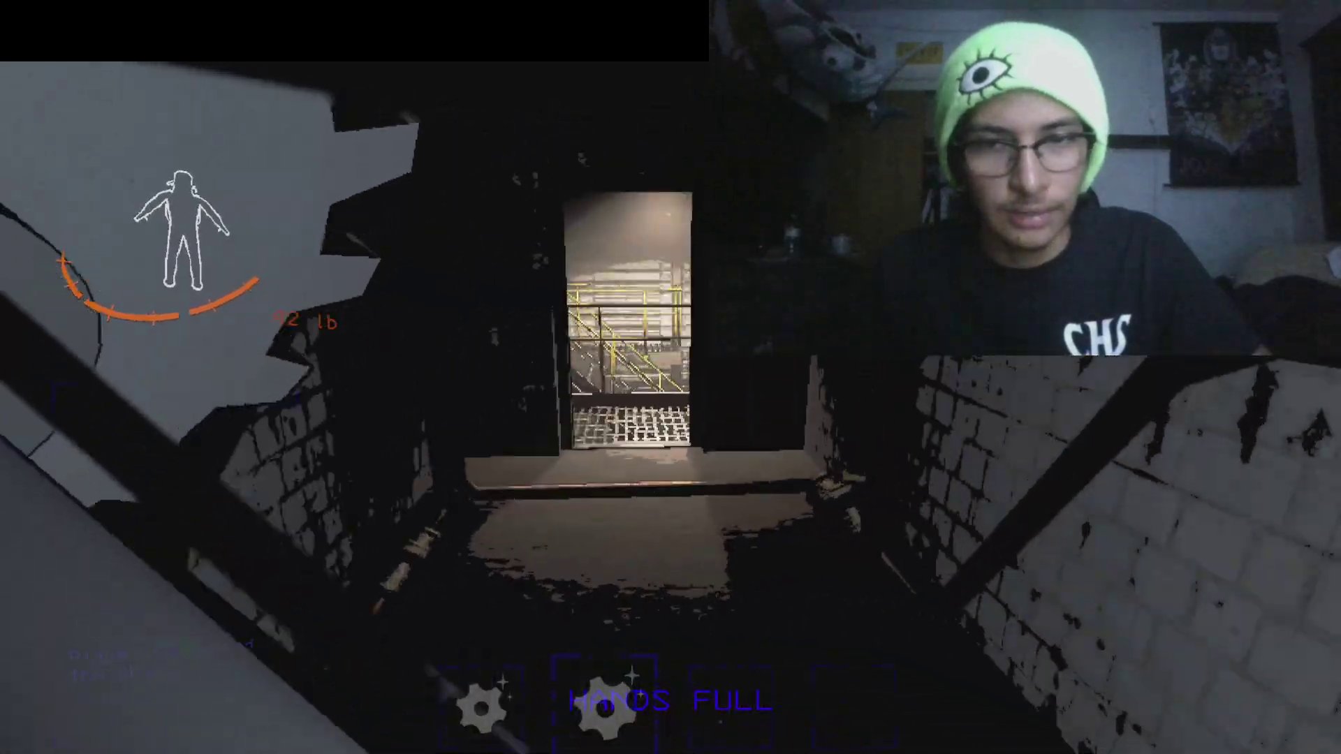
{"action": "key", "text": "w"}
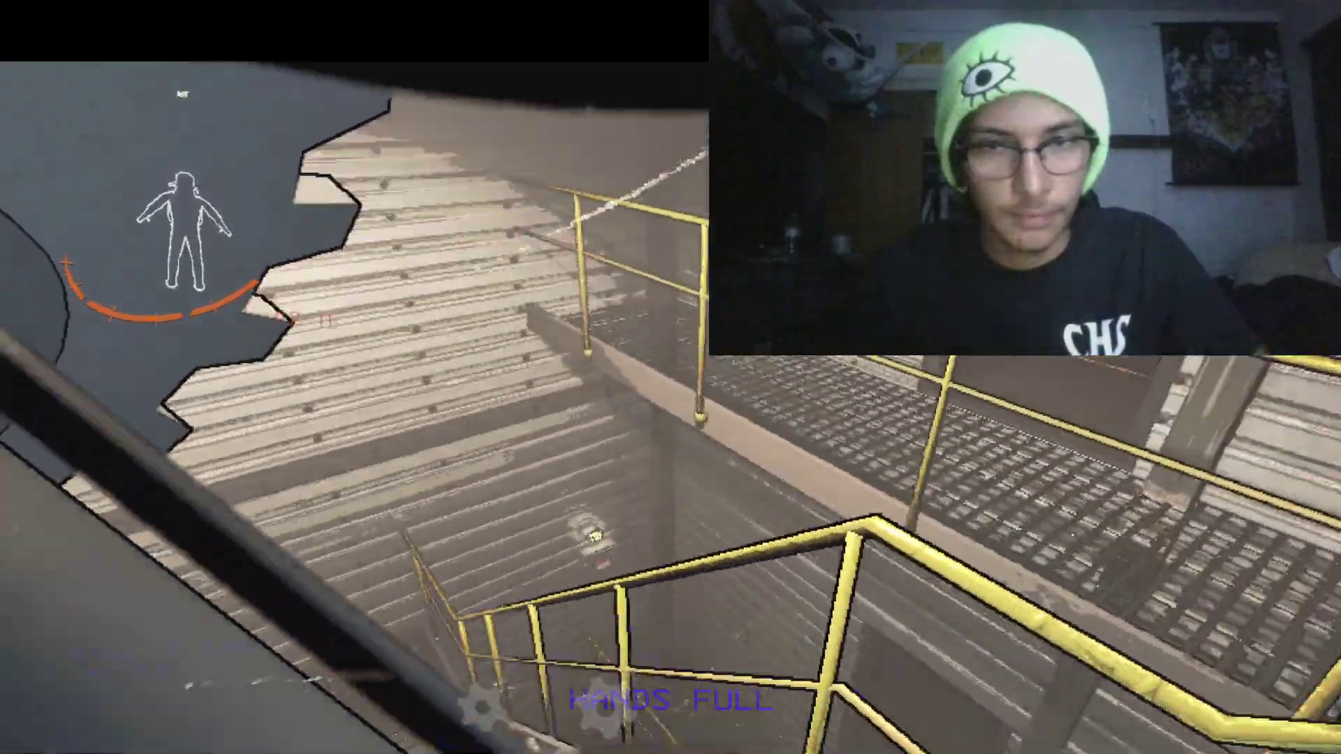
{"action": "key", "text": "w"}
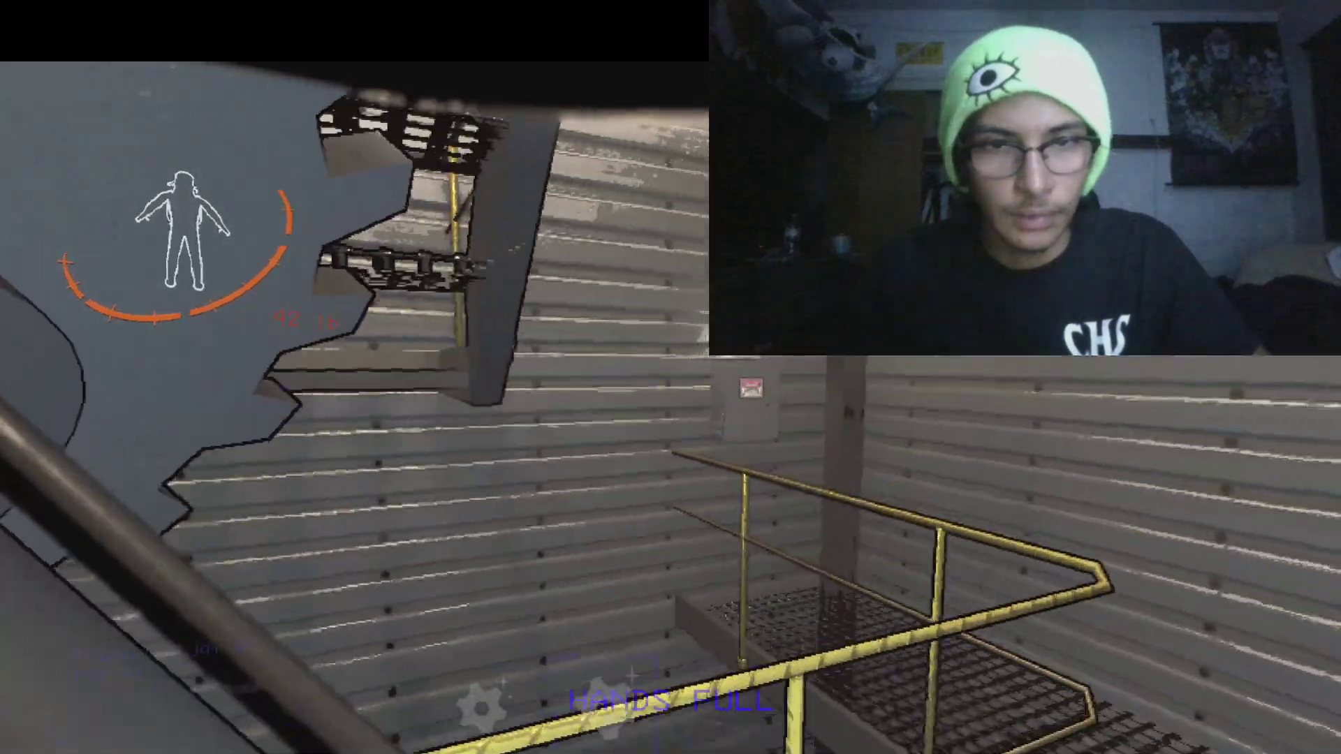
{"action": "key", "text": "w"}
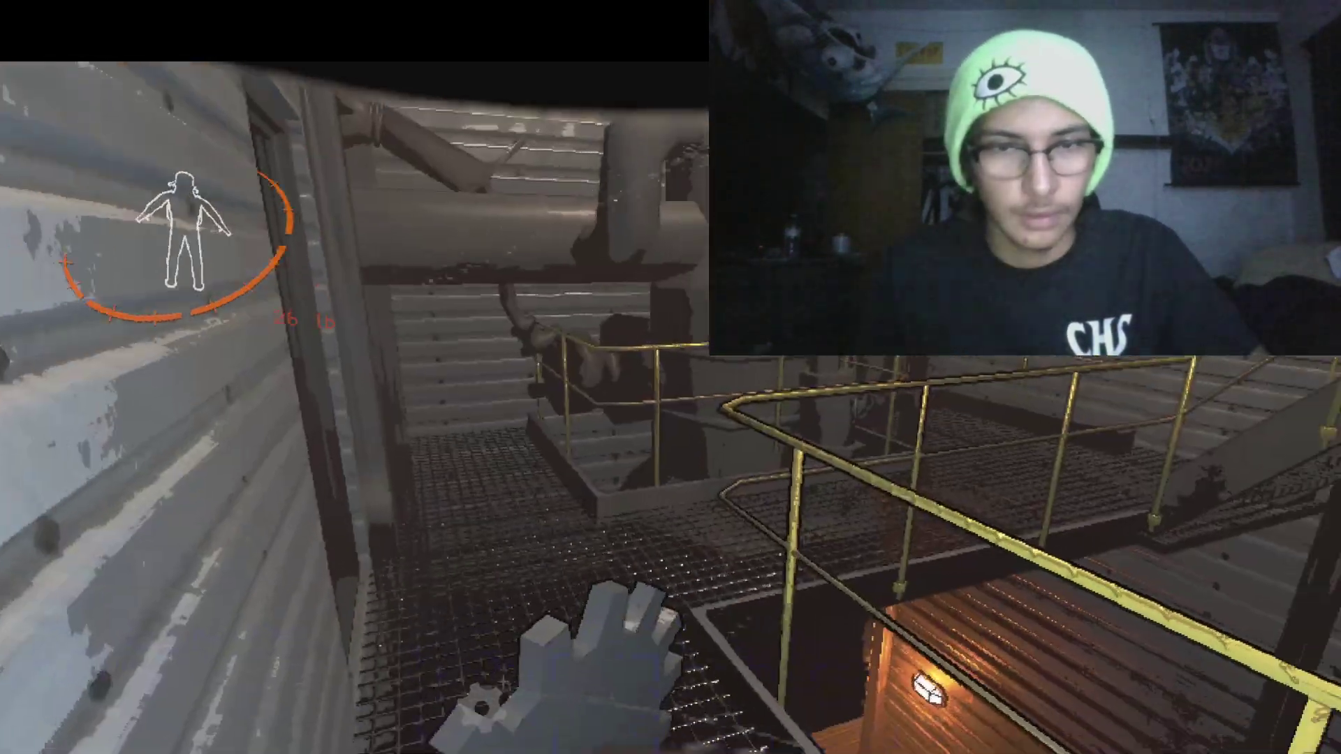
Step: Open the electrical box, take the large gear, and drop then retake the green fish
{"action": "key", "text": "e"}
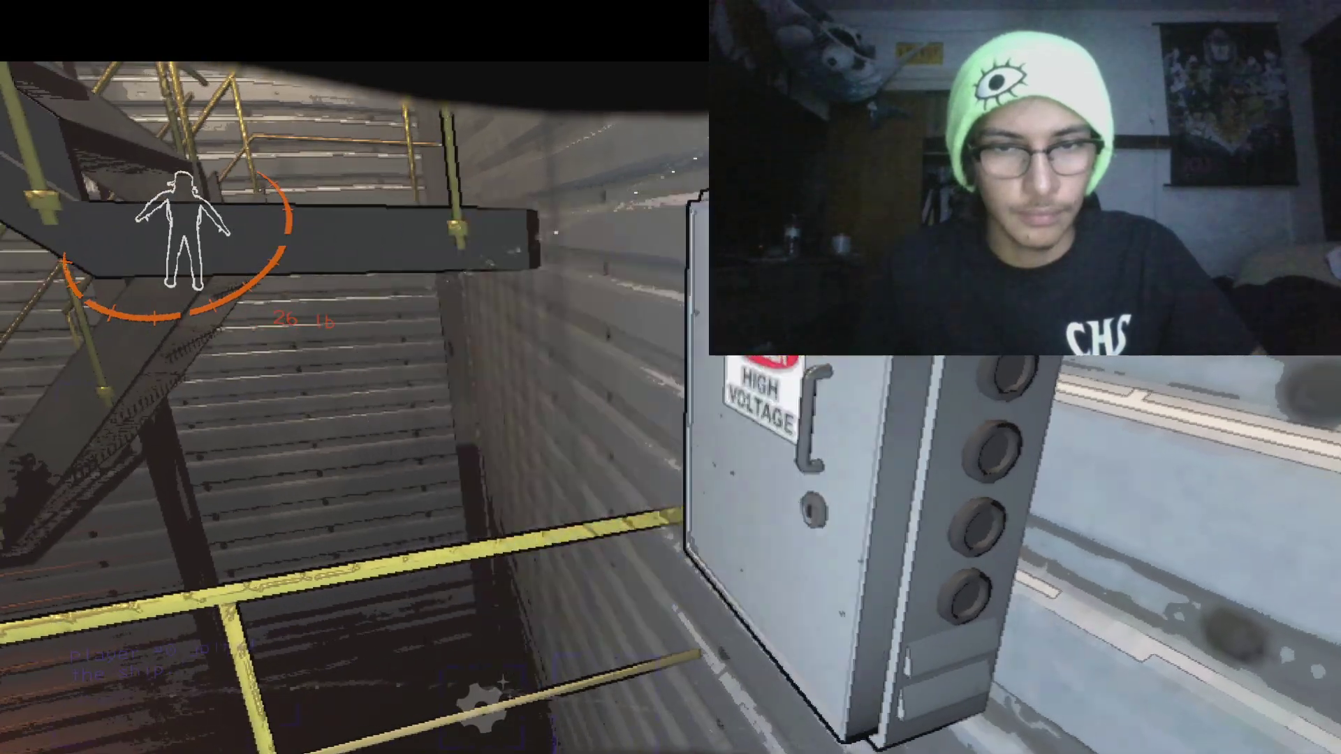
{"action": "key", "text": "e"}
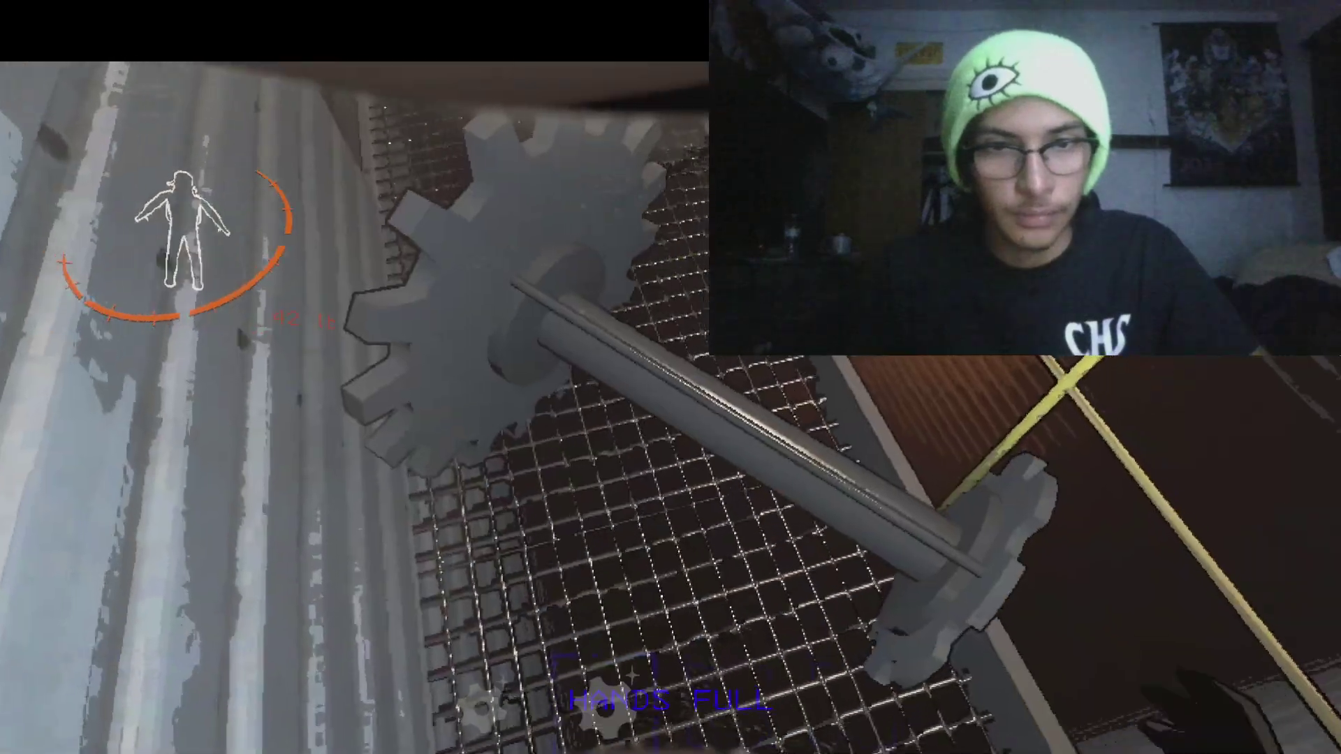
{"action": "key", "text": "e"}
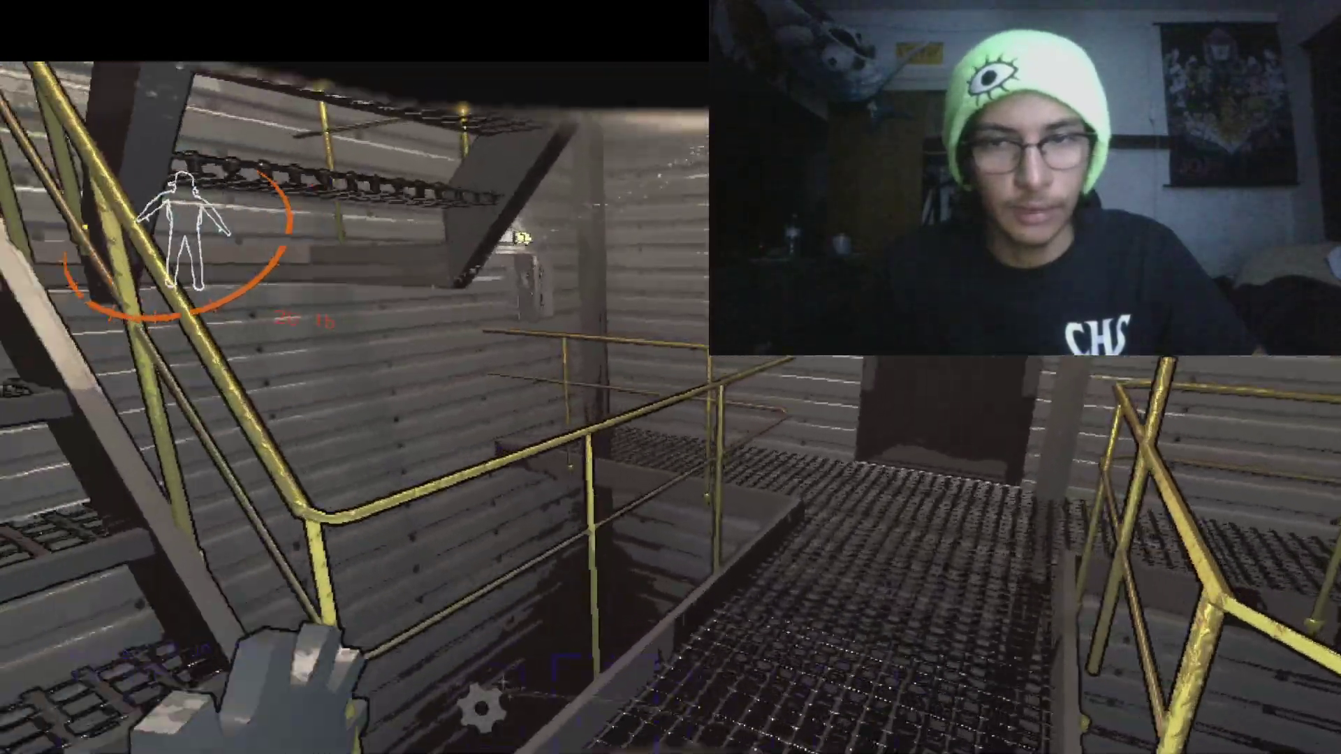
{"action": "key", "text": "g"}
{"action": "key", "text": "e"}
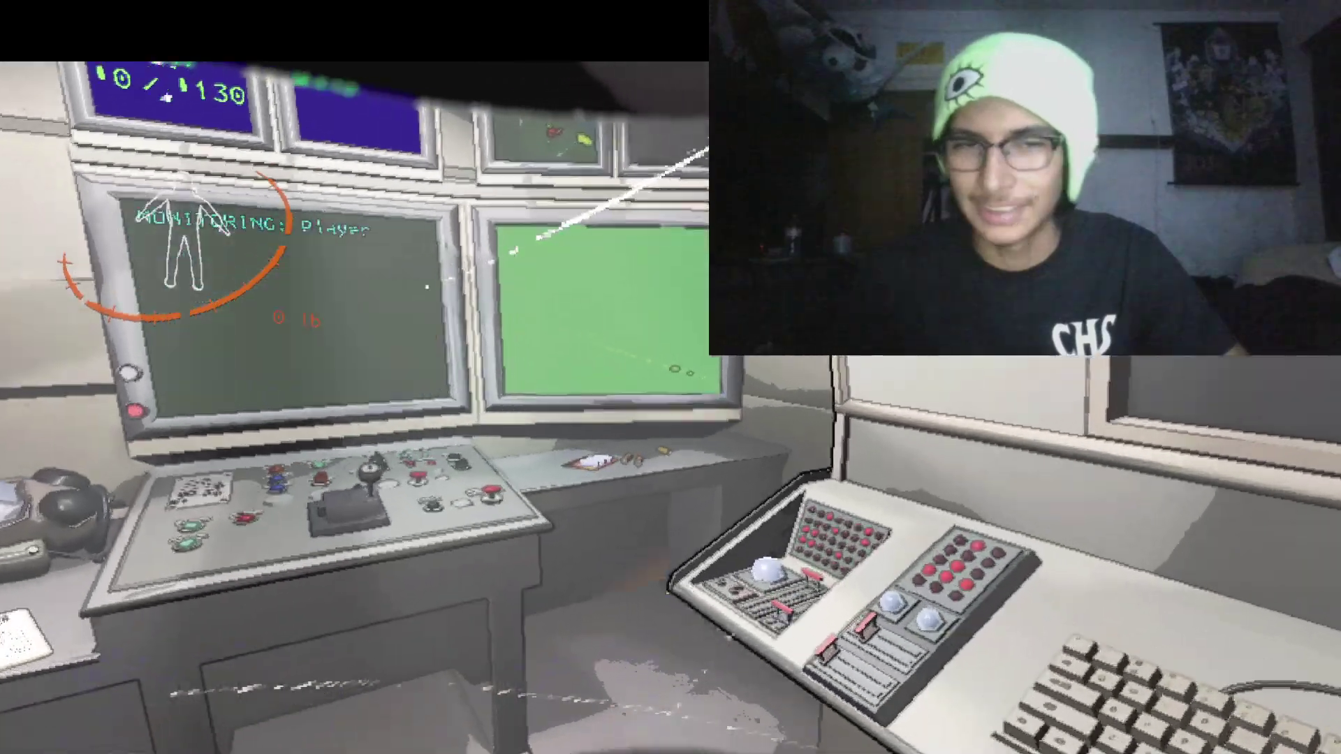
Step: Walk from the terminal down the ship corridor and out onto the foggy moon
{"action": "key", "text": "w"}
{"action": "key", "text": "w"}
{"action": "key", "text": "w"}
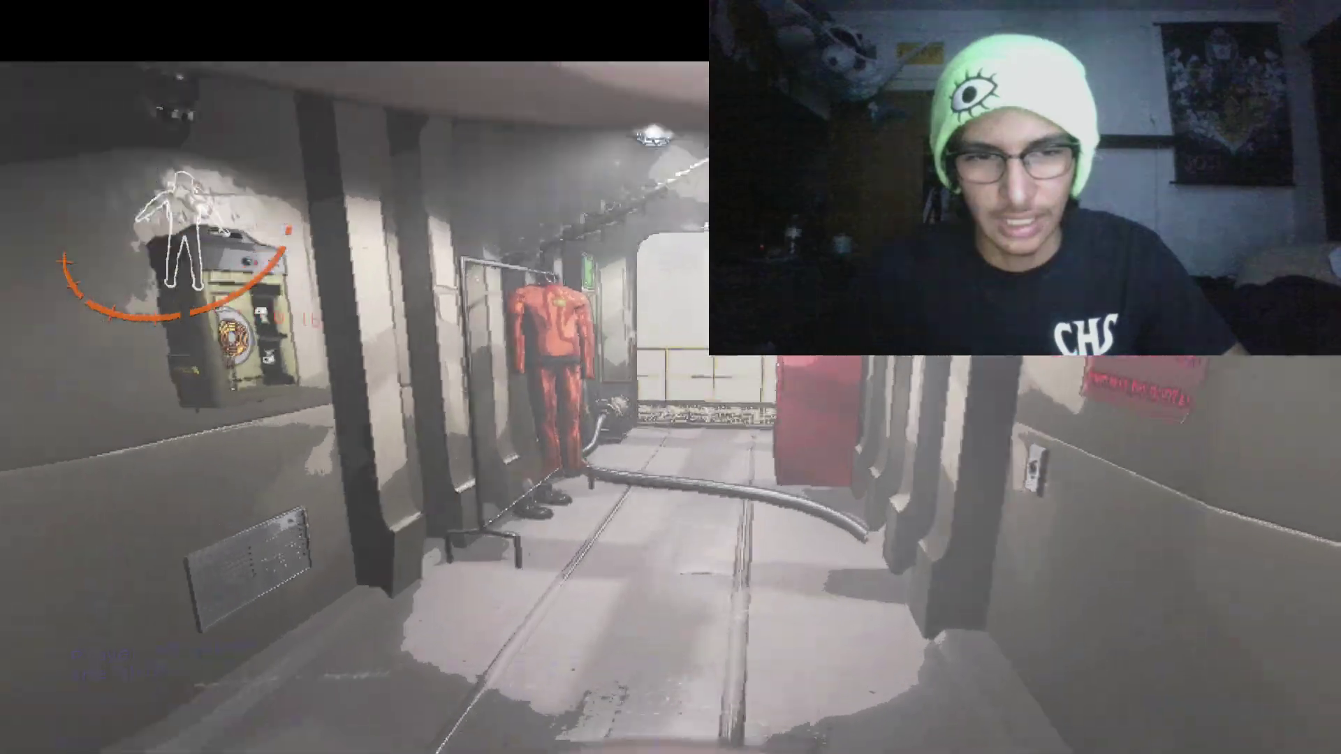
{"action": "key", "text": "w"}
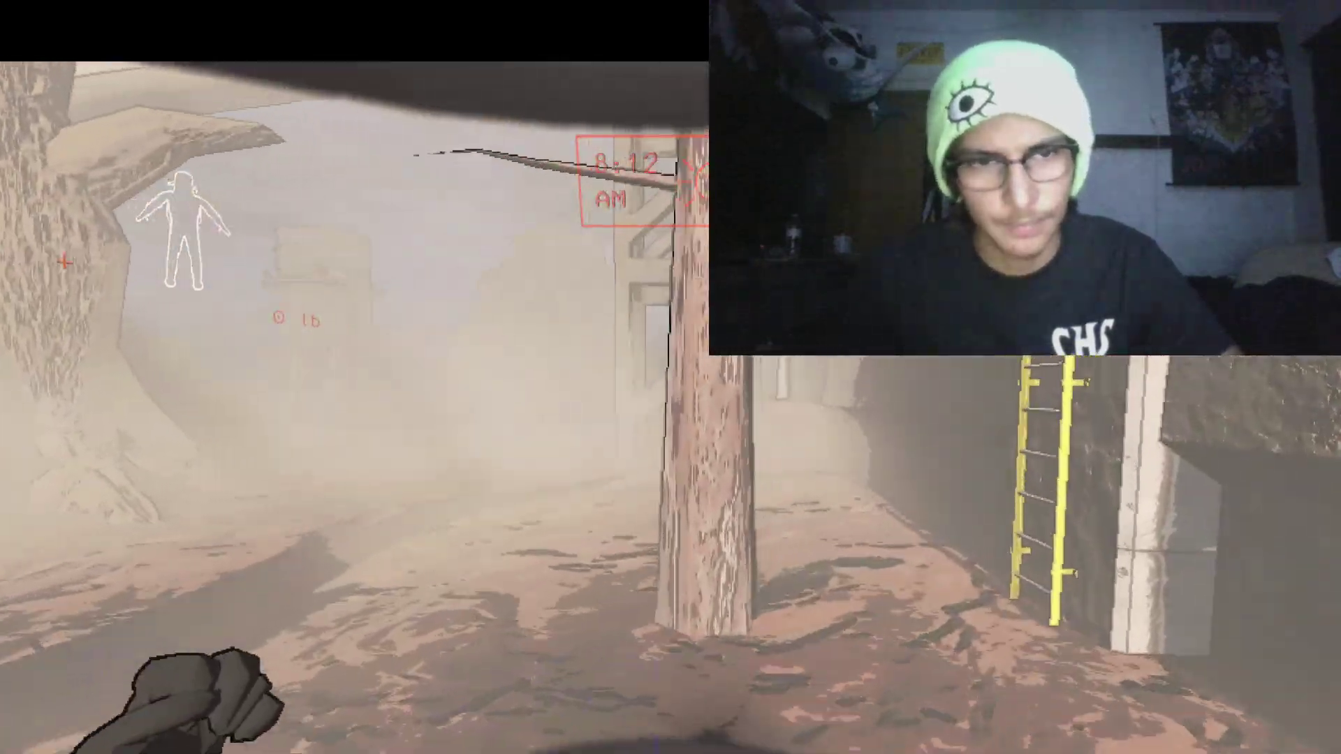
Step: Climb the yellow ladder to the slope, then up to the ship roof and back down
{"action": "key", "text": "e"}
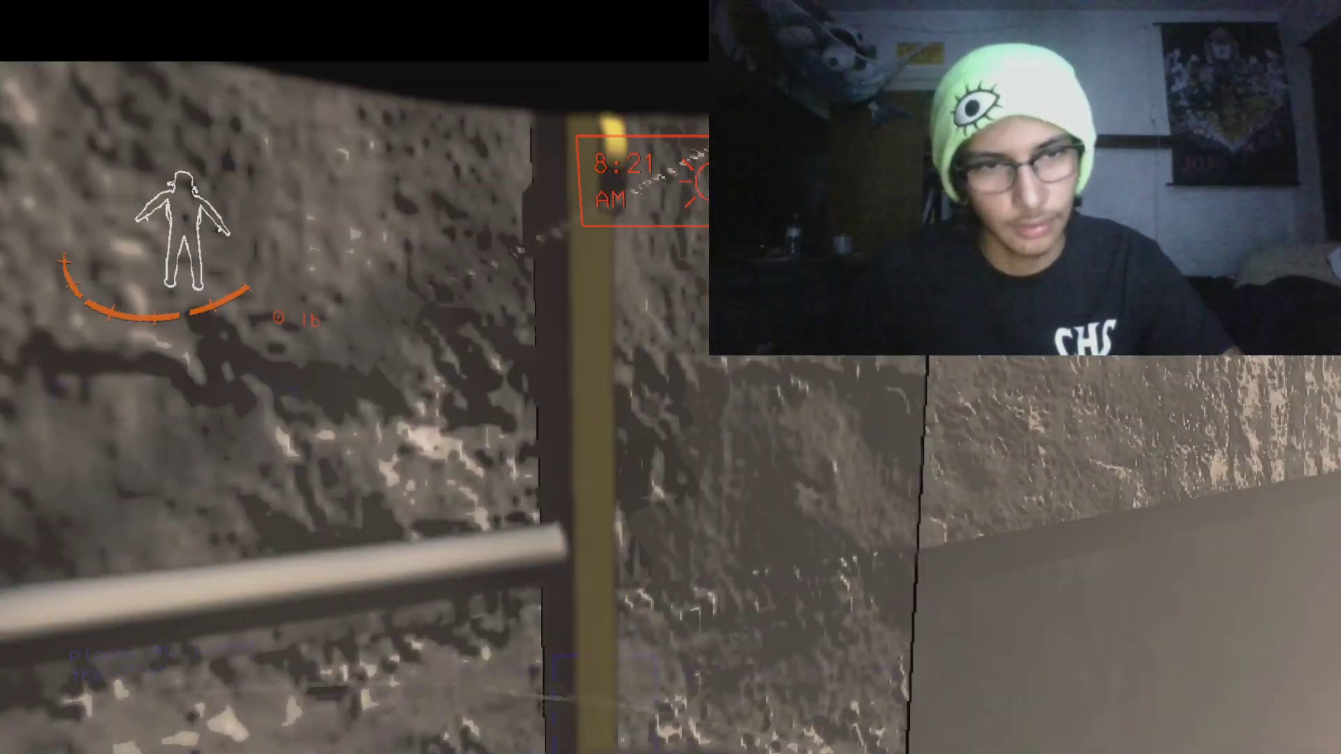
{"action": "key", "text": "e"}
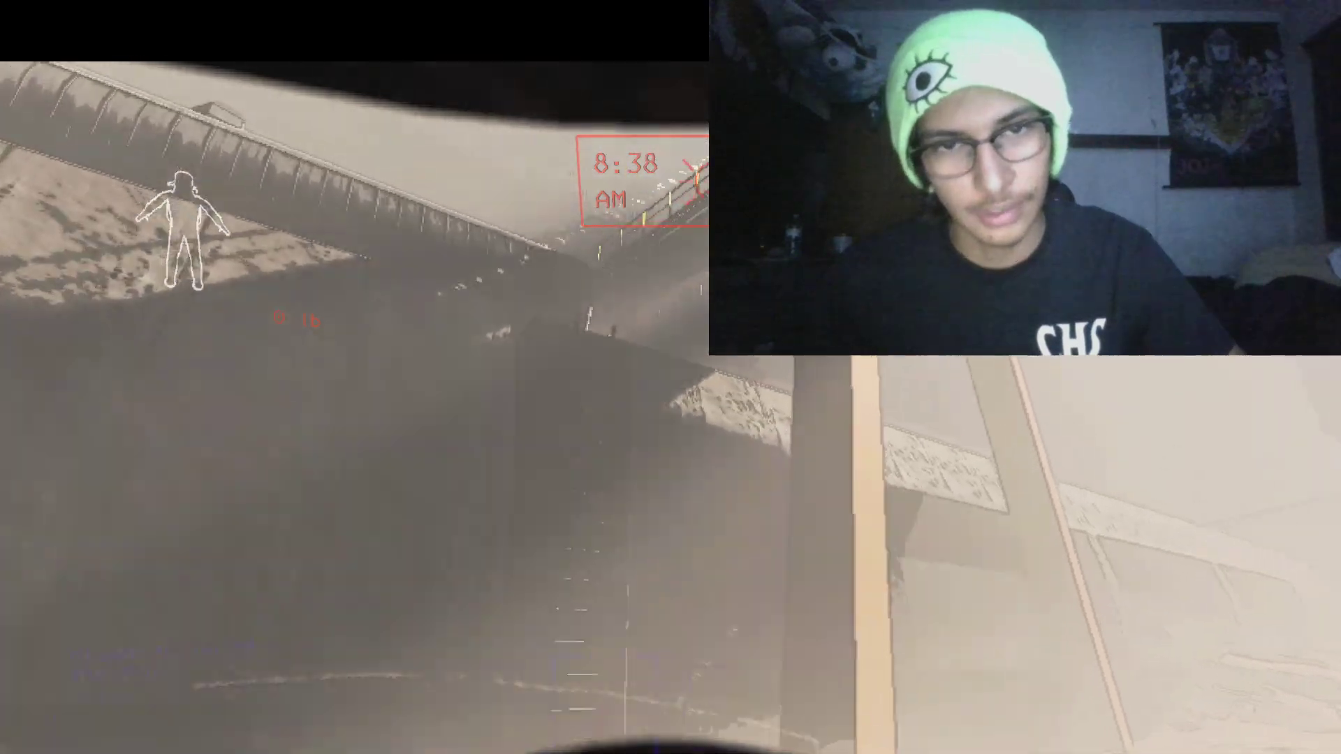
{"action": "key", "text": "e"}
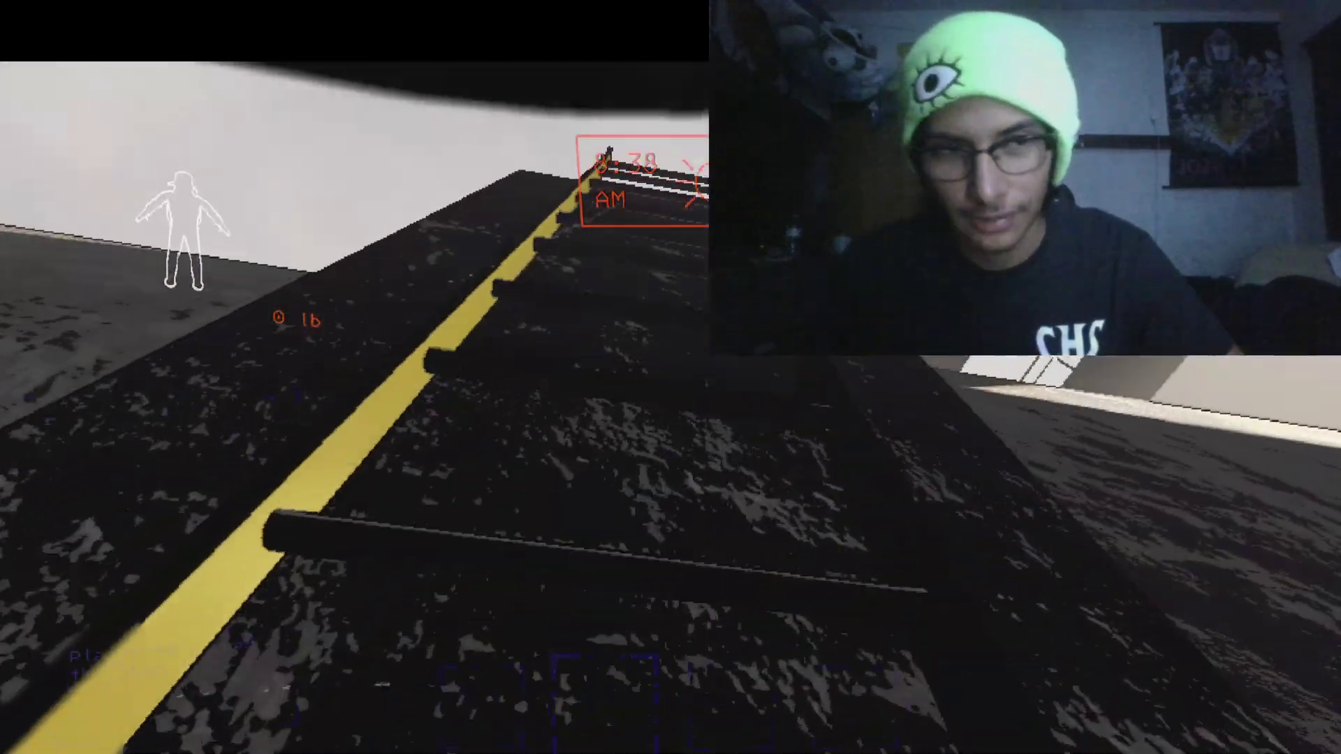
{"action": "key", "text": "e"}
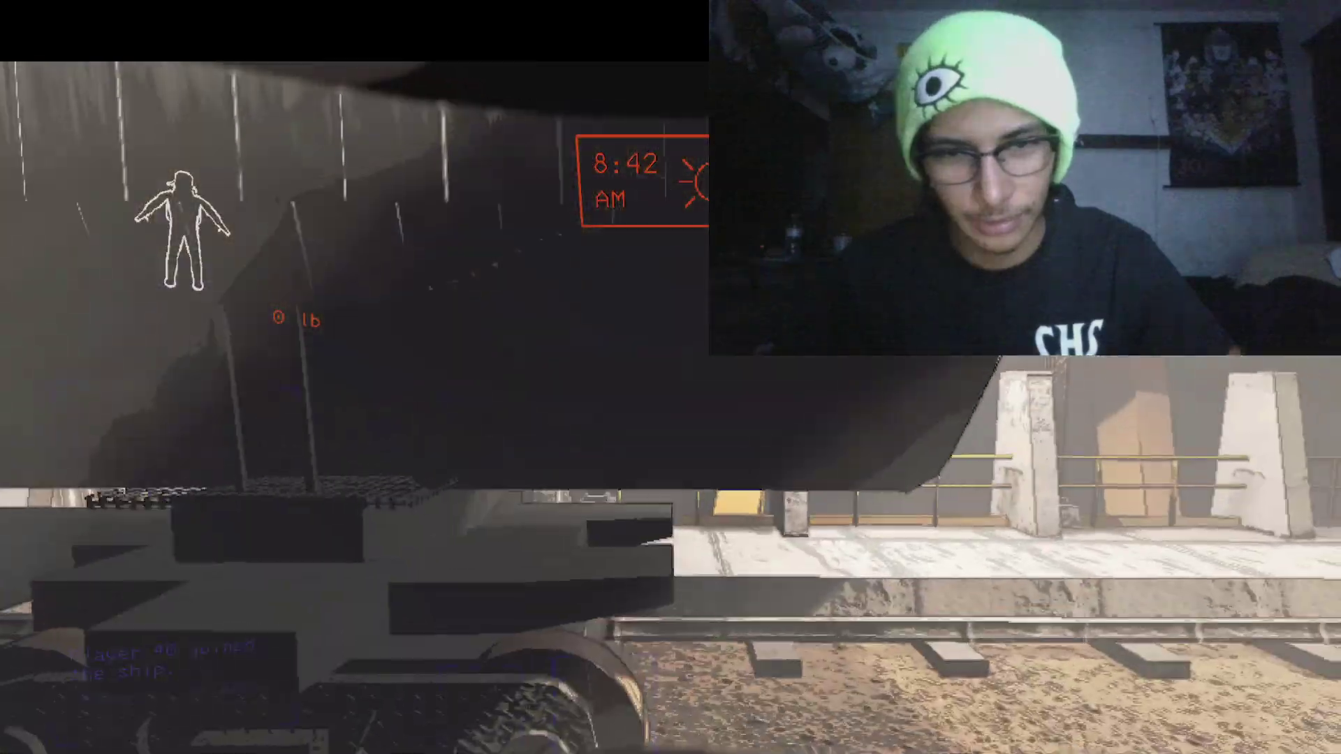
Step: Cross the railed catwalk, jump down, and walk through the fog to the facility entrance
{"action": "key", "text": "w"}
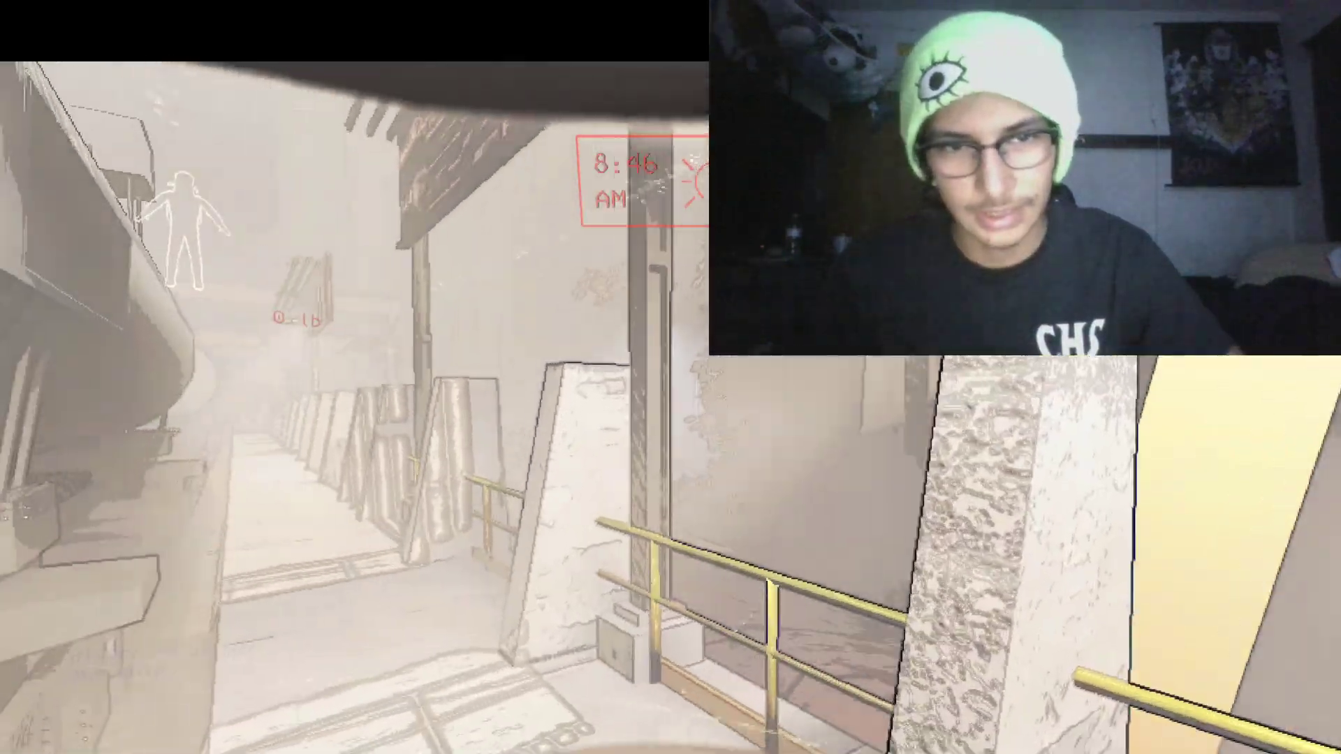
{"action": "key", "text": "space"}
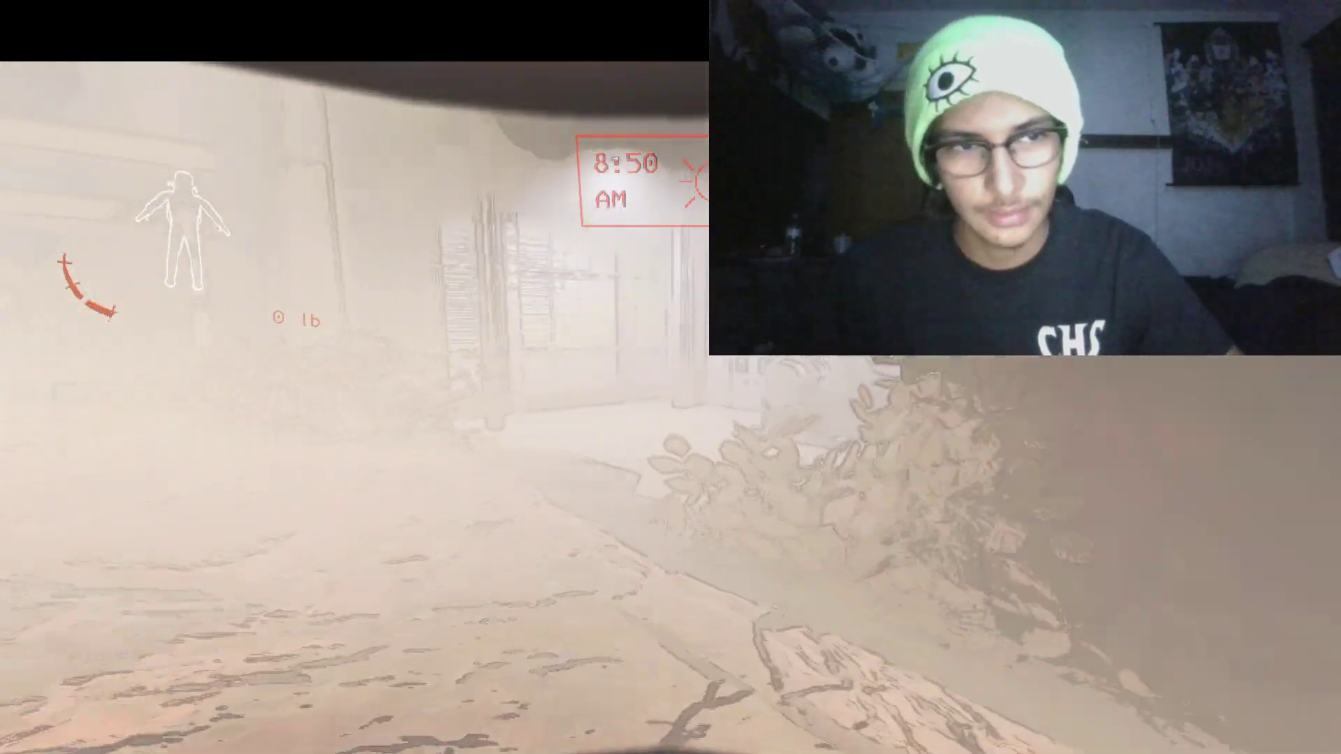
{"action": "key", "text": "w"}
{"action": "key", "text": "w"}
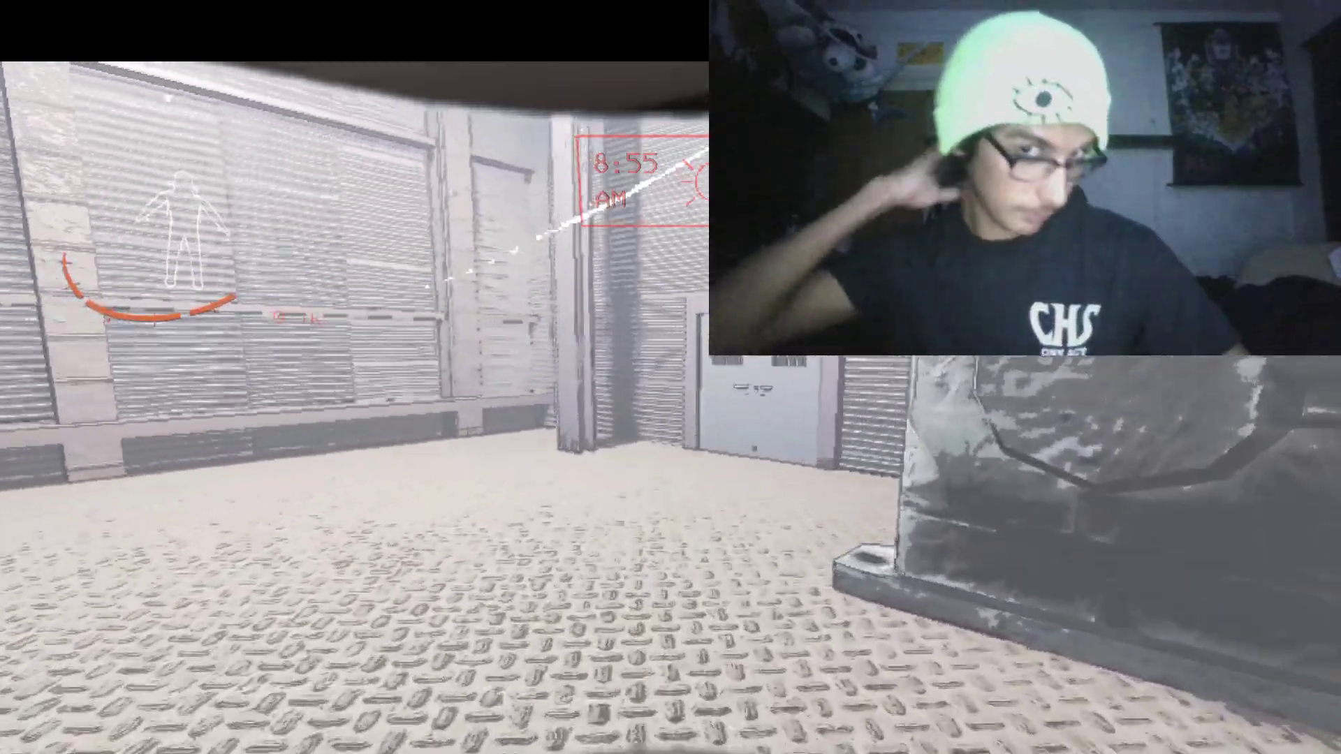
{"action": "key", "text": "w"}
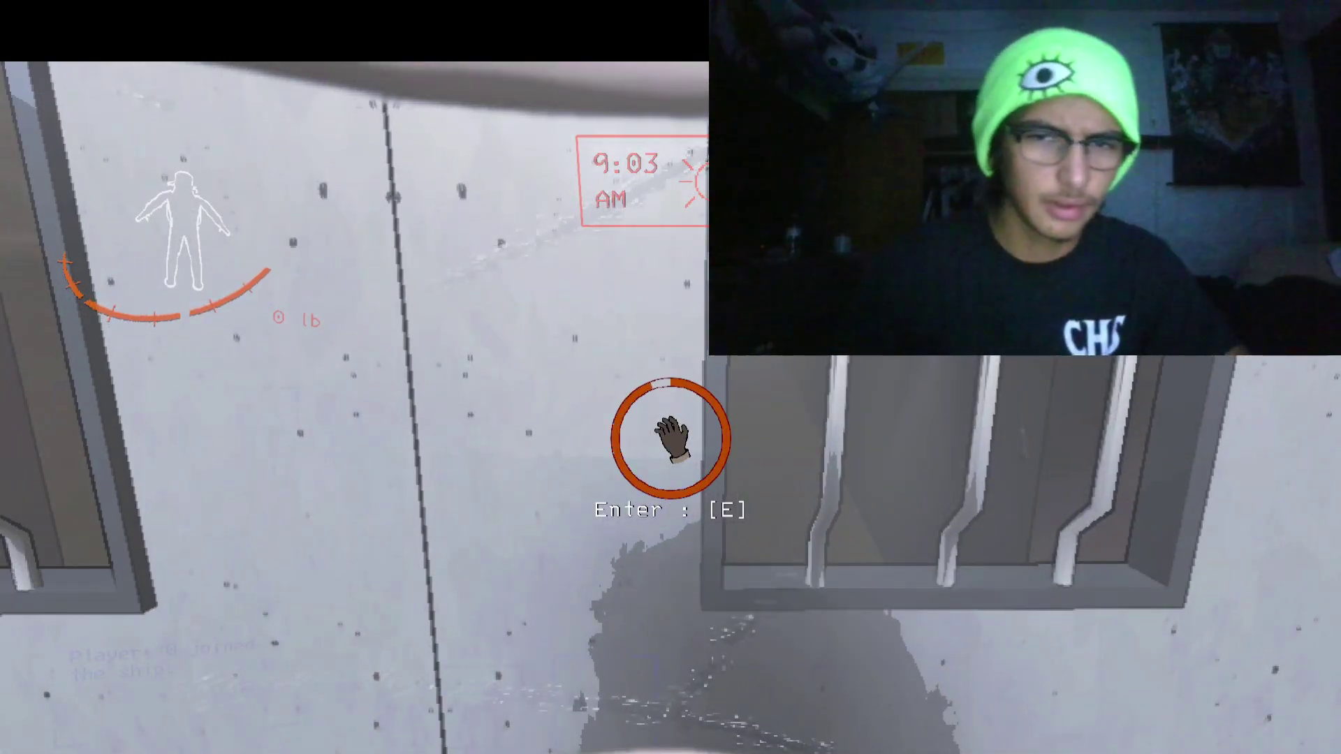
Step: Enter the facility, descend into the warehouse, and take the green plastic fish from the shelf
{"action": "key", "text": "e"}
{"action": "key", "text": "w"}
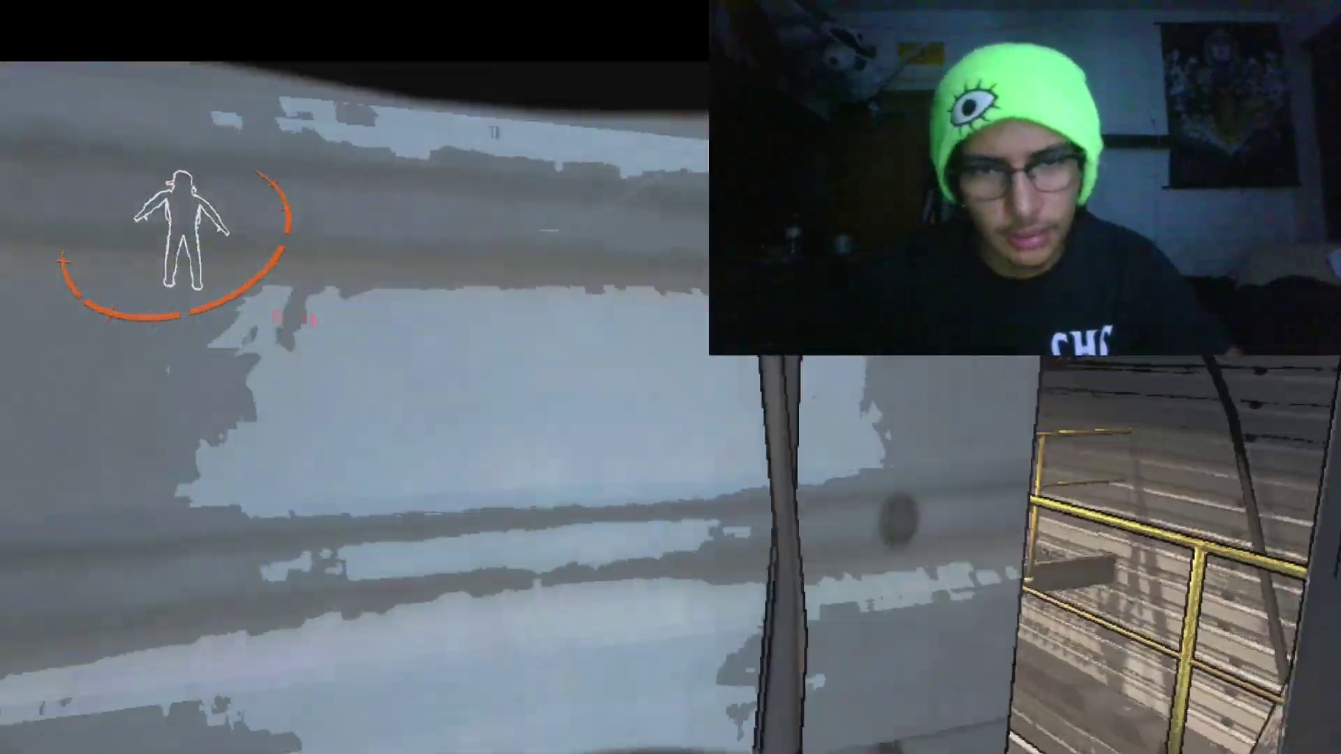
{"action": "key", "text": "w"}
{"action": "key", "text": "w"}
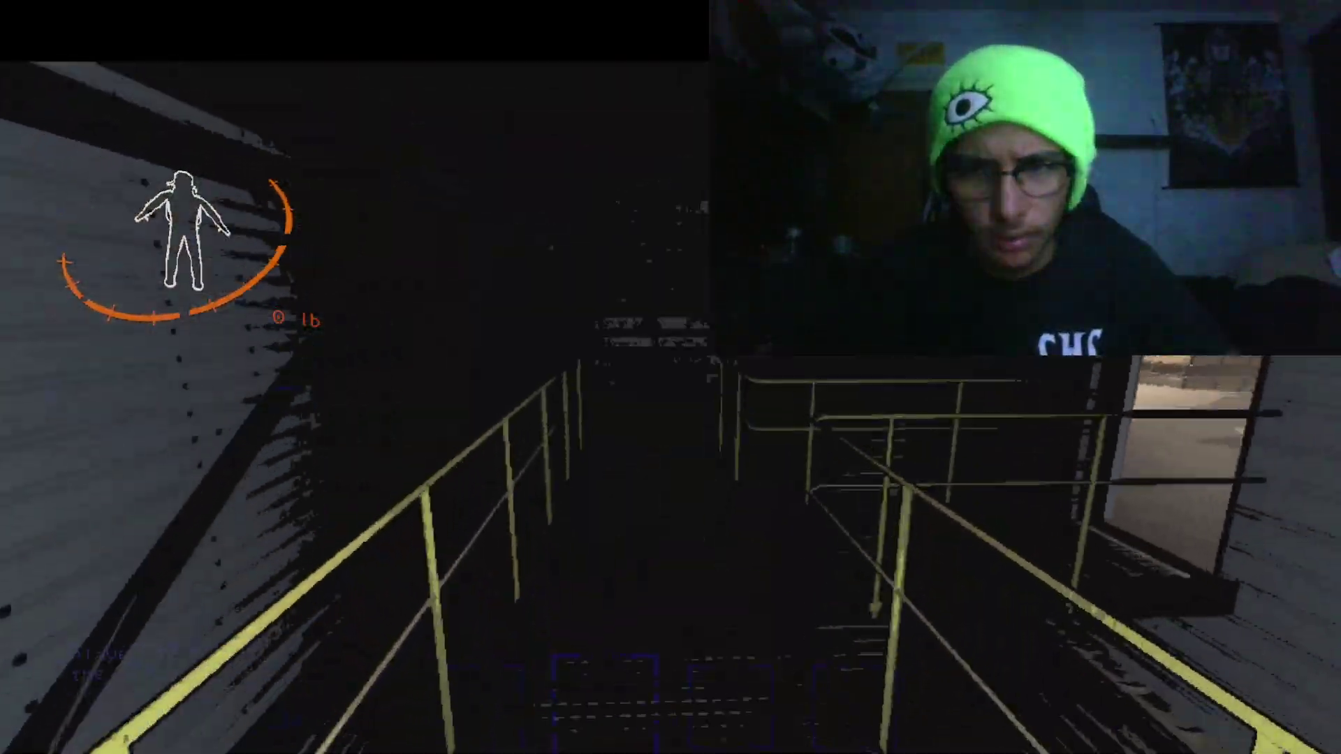
{"action": "key", "text": "w"}
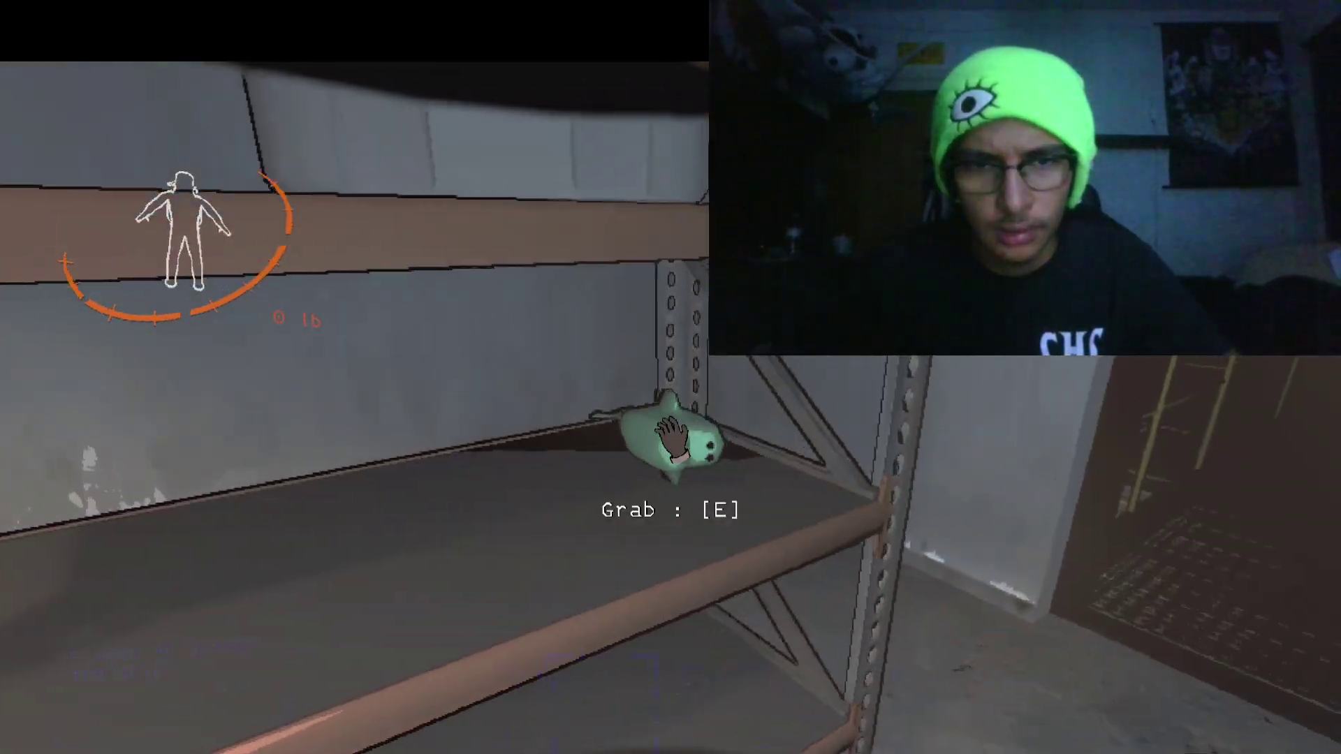
{"action": "key", "text": "e"}
{"action": "key", "text": "w"}
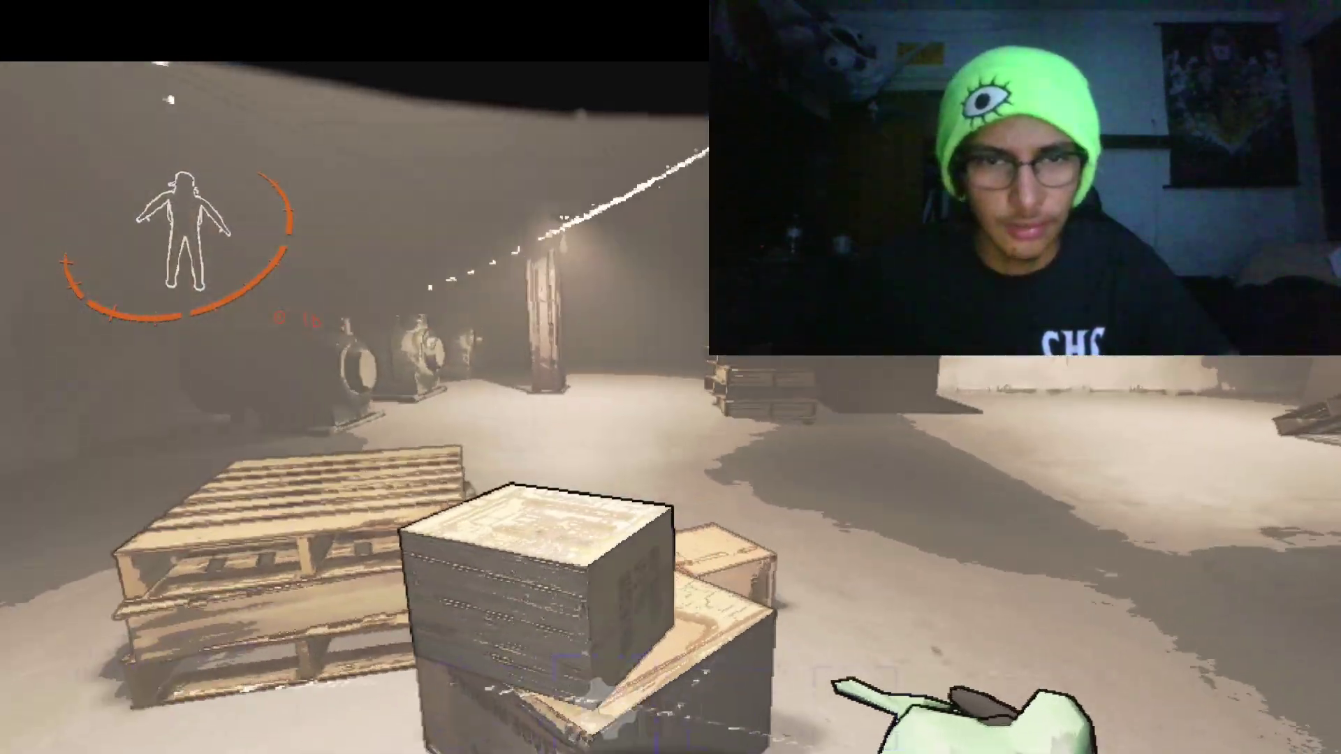
{"action": "key", "text": "w"}
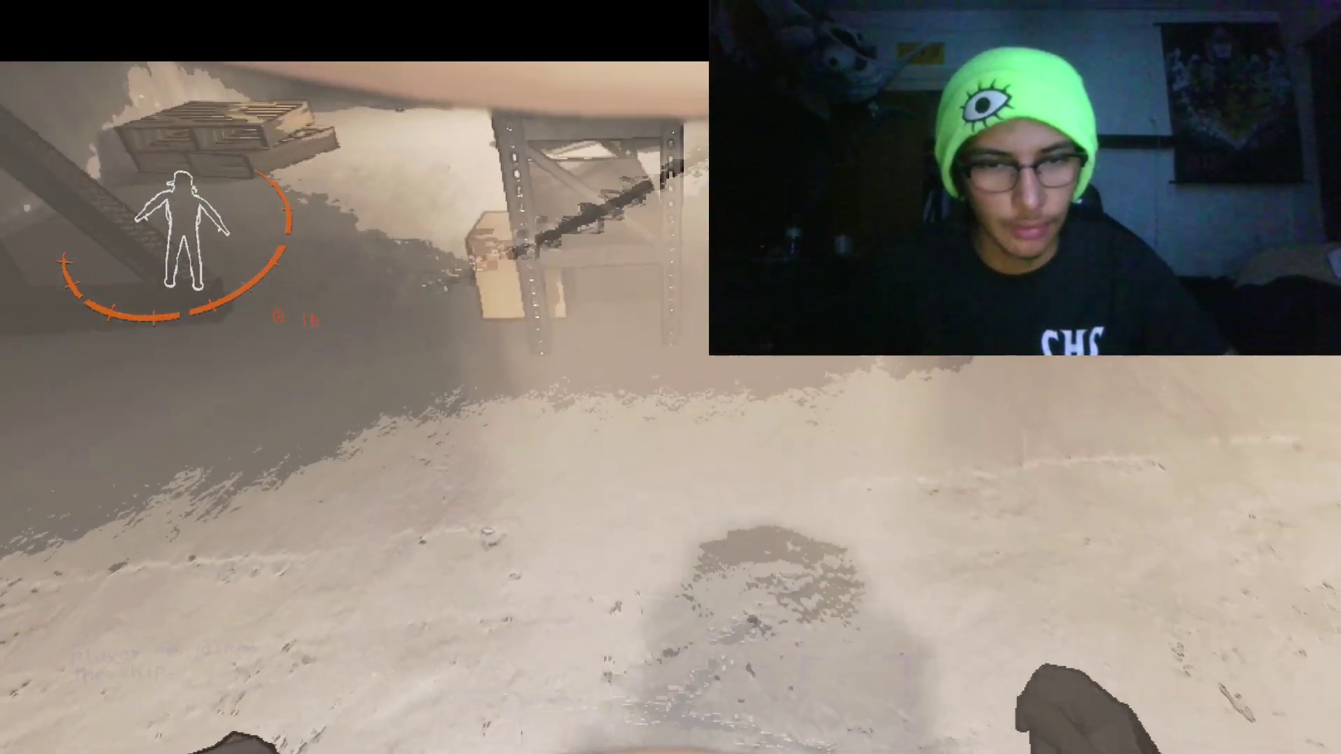
{"action": "scroll", "coordinate": [671, 377], "scroll_direction": "down", "scroll_amount": 1}
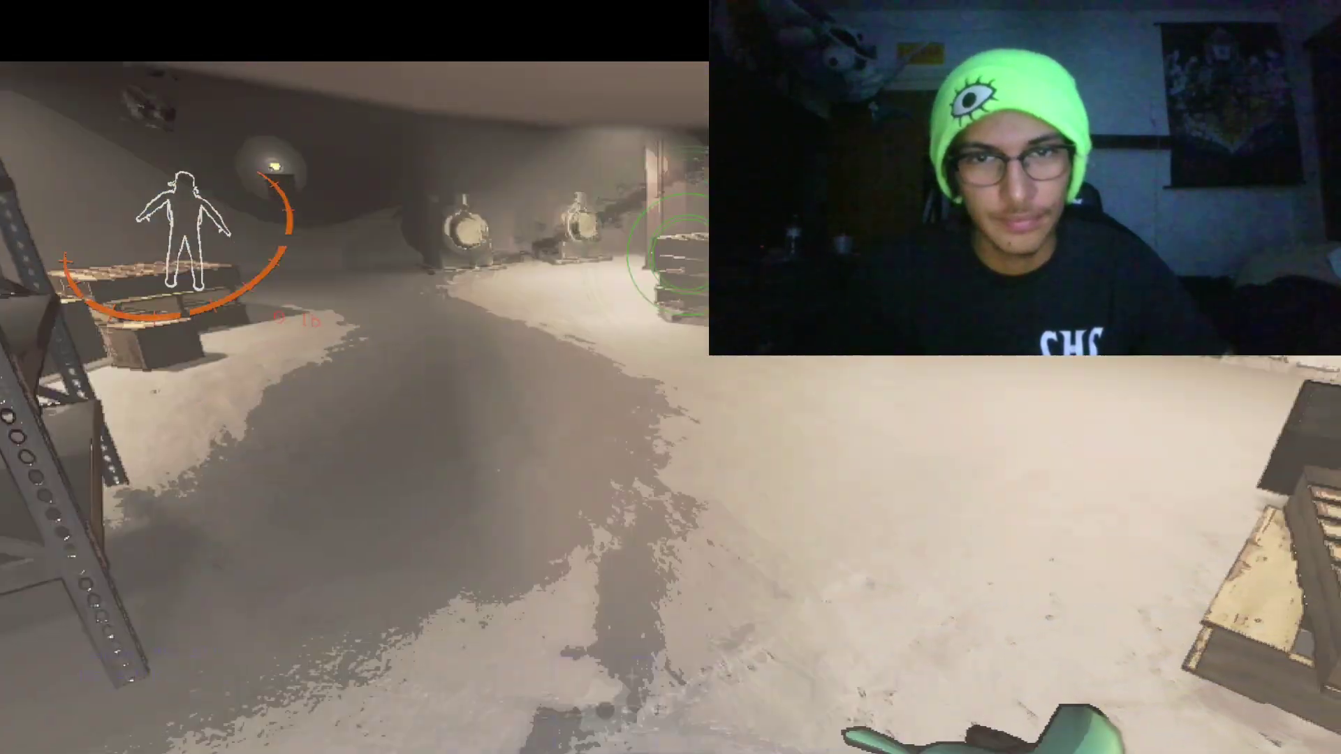
Step: Drop the plastic fish and scan it twice for its value
{"action": "key", "text": "g"}
{"action": "right_click", "coordinate": [670, 377]}
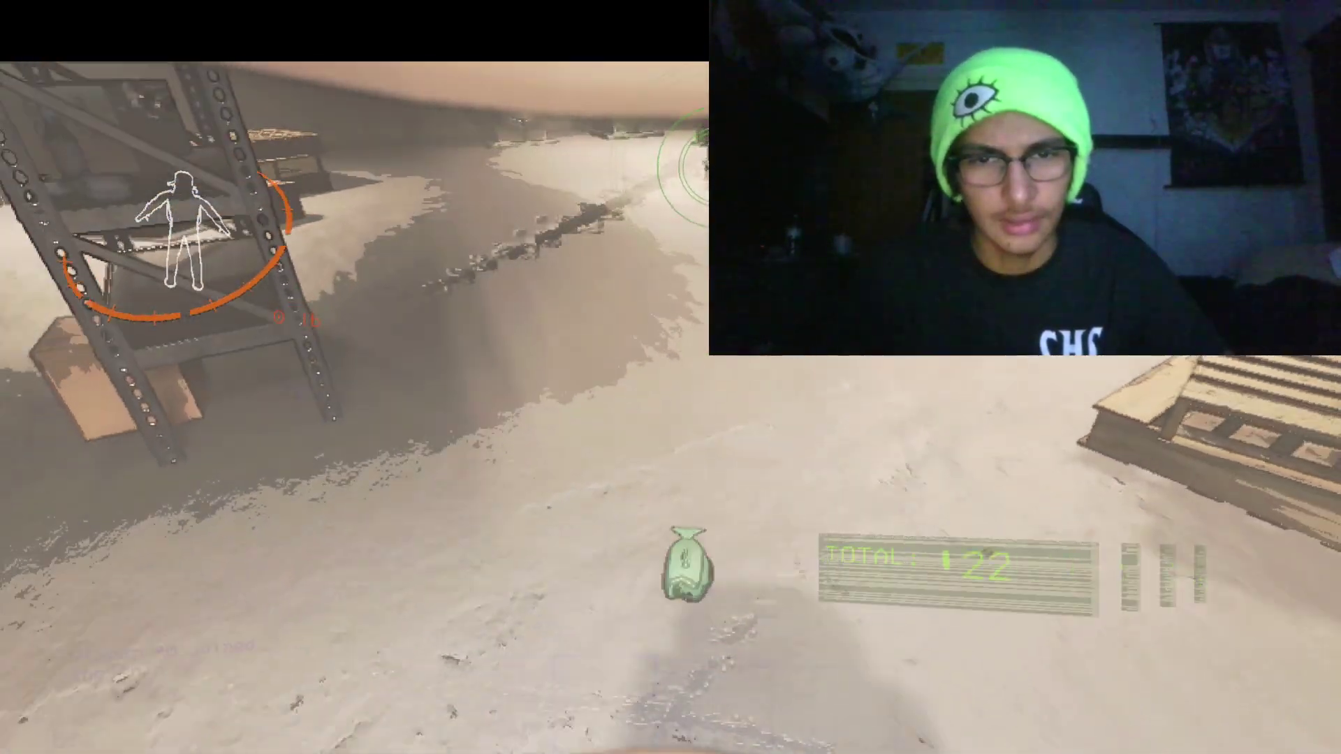
{"action": "right_click", "coordinate": [670, 377]}
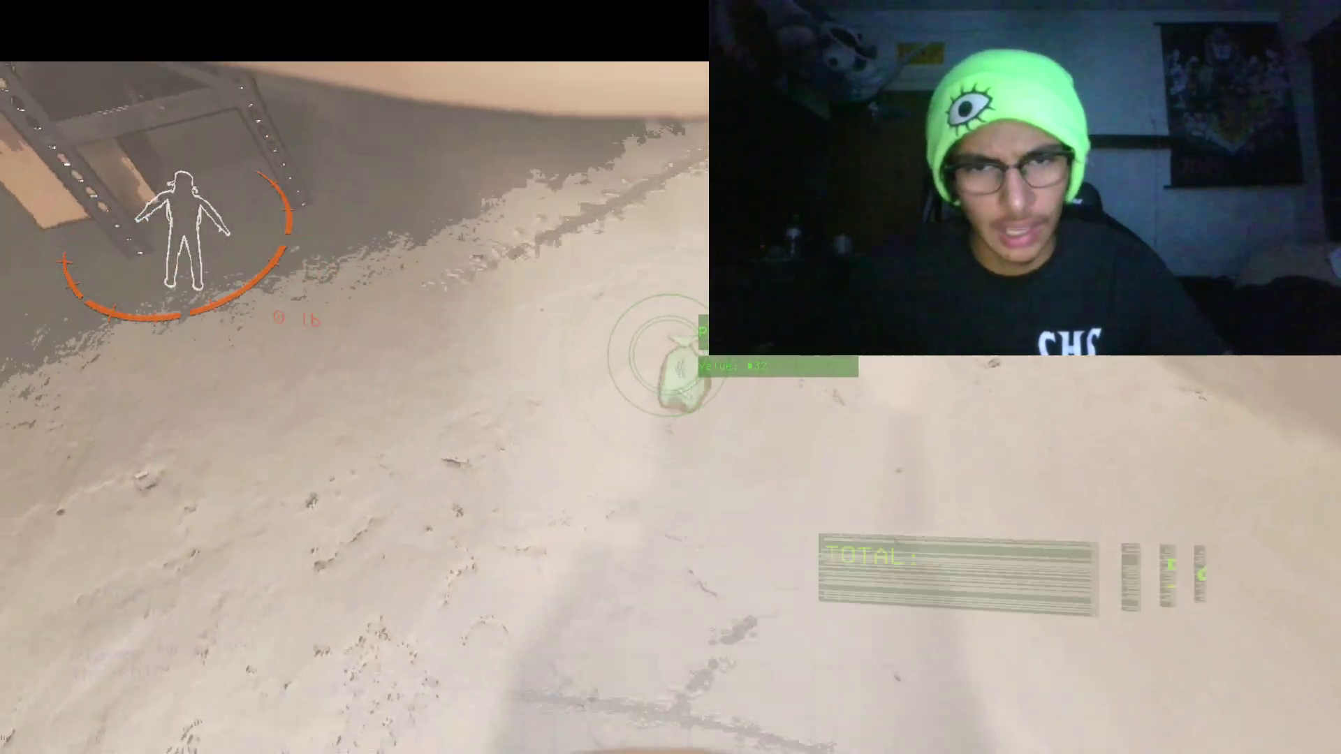
Step: Walk past the pallets, scan for nearby scrap, and head toward the stairs
{"action": "key", "text": "w"}
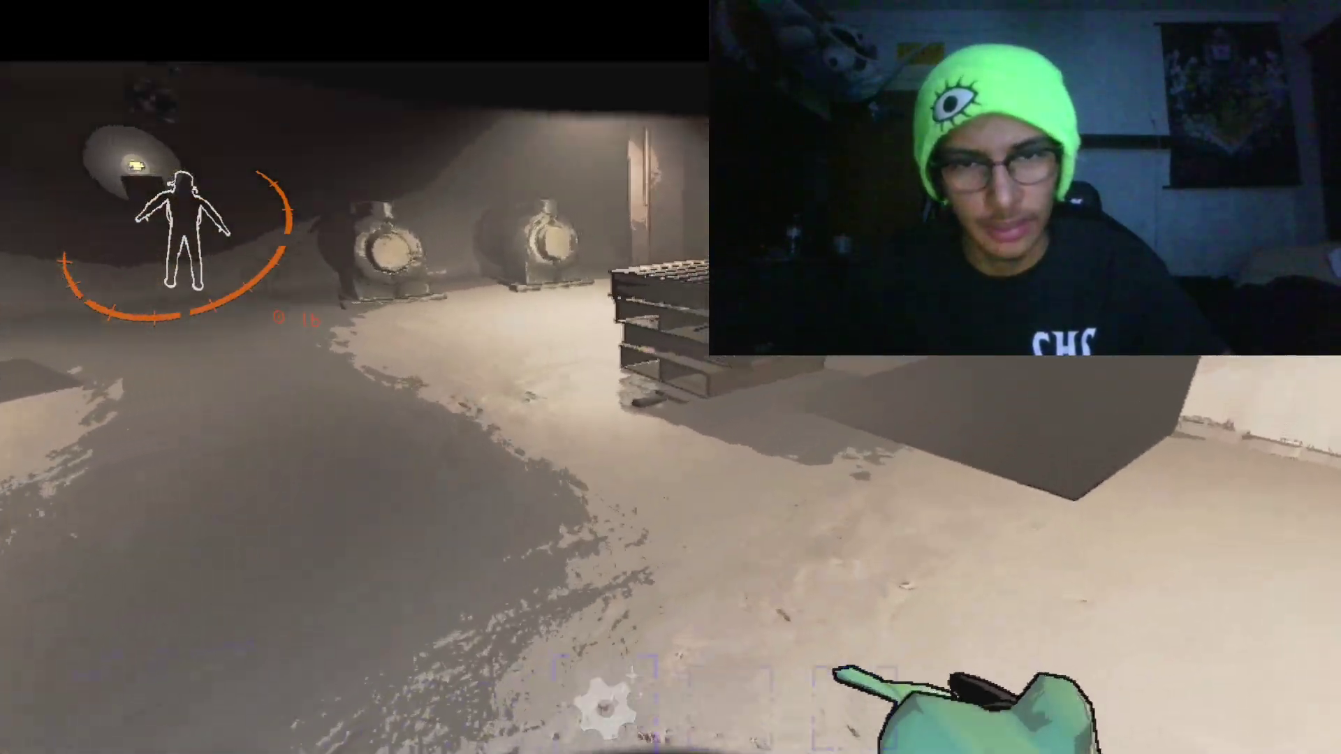
{"action": "key", "text": "w"}
{"action": "key", "text": "w"}
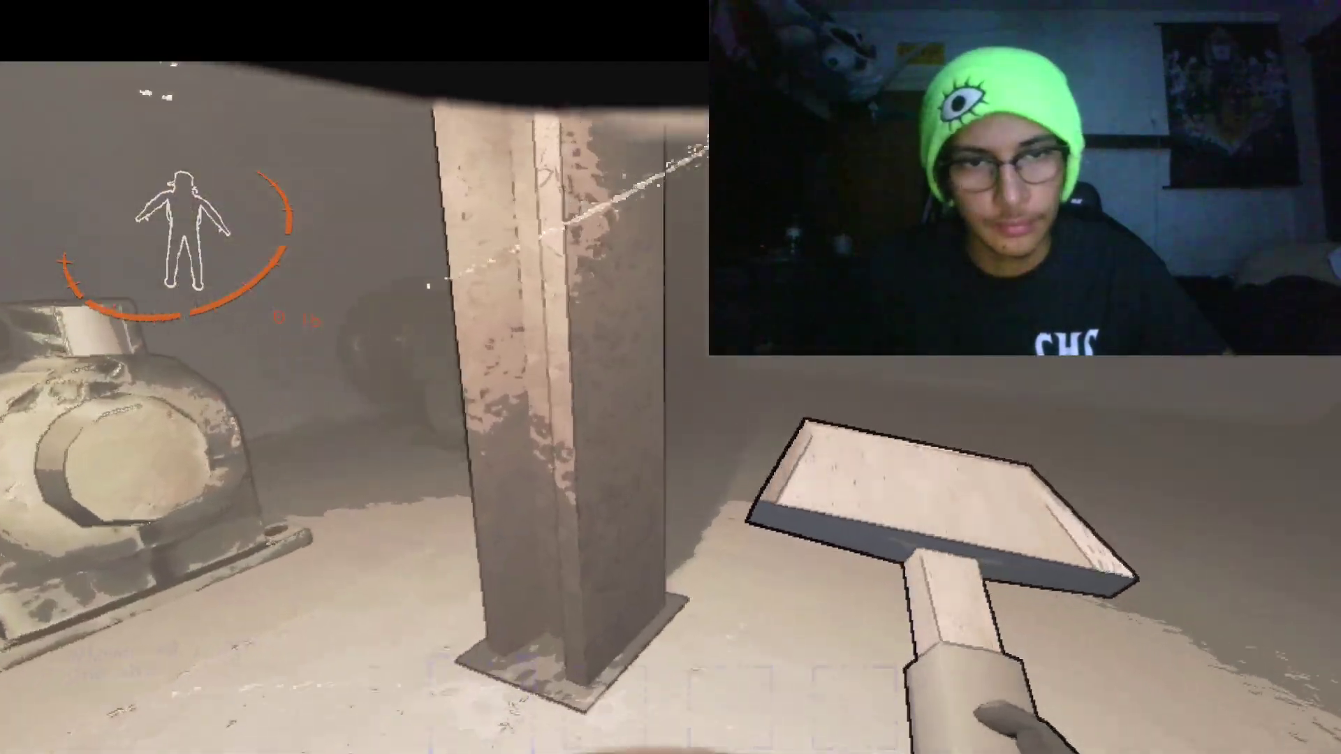
{"action": "right_click", "coordinate": [671, 378]}
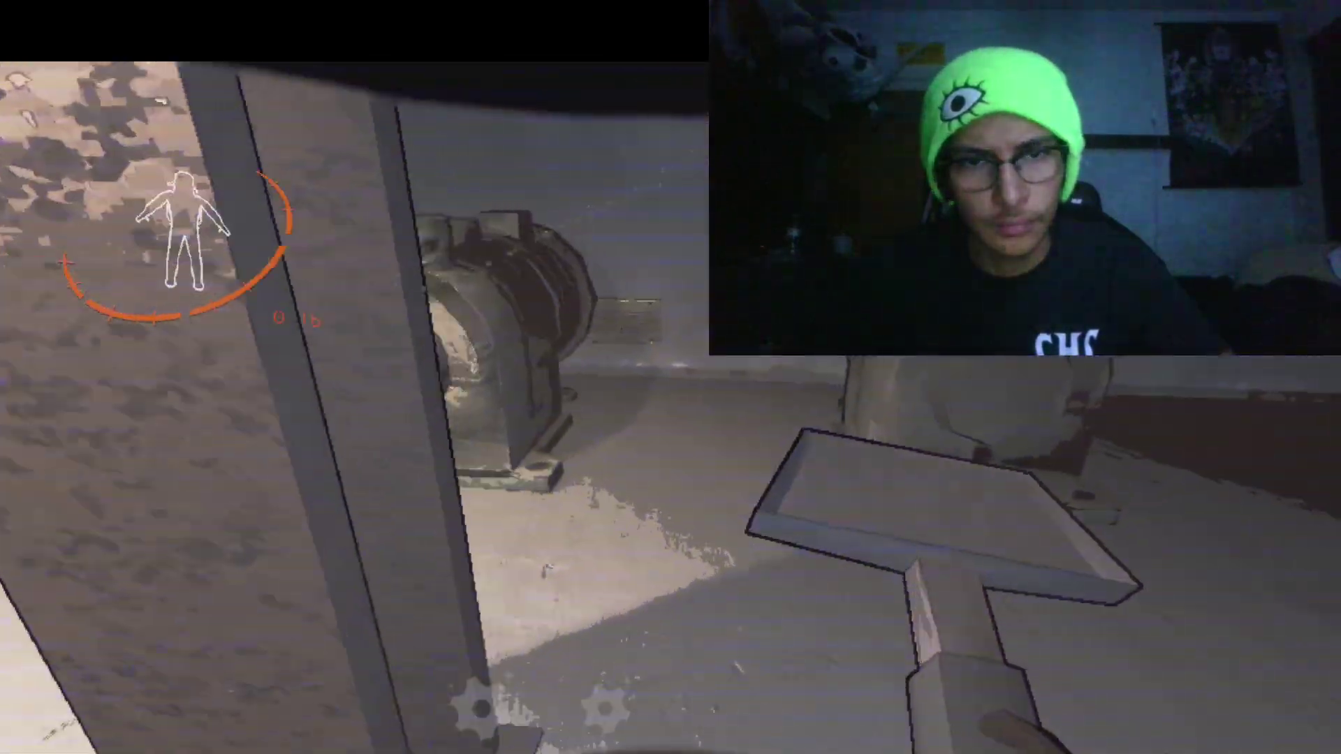
{"action": "key", "text": "w"}
{"action": "key", "text": "w"}
Step: Climb the stairs, cross the railed catwalk and grated room, and descend the grated staircase
{"action": "key", "text": "w"}
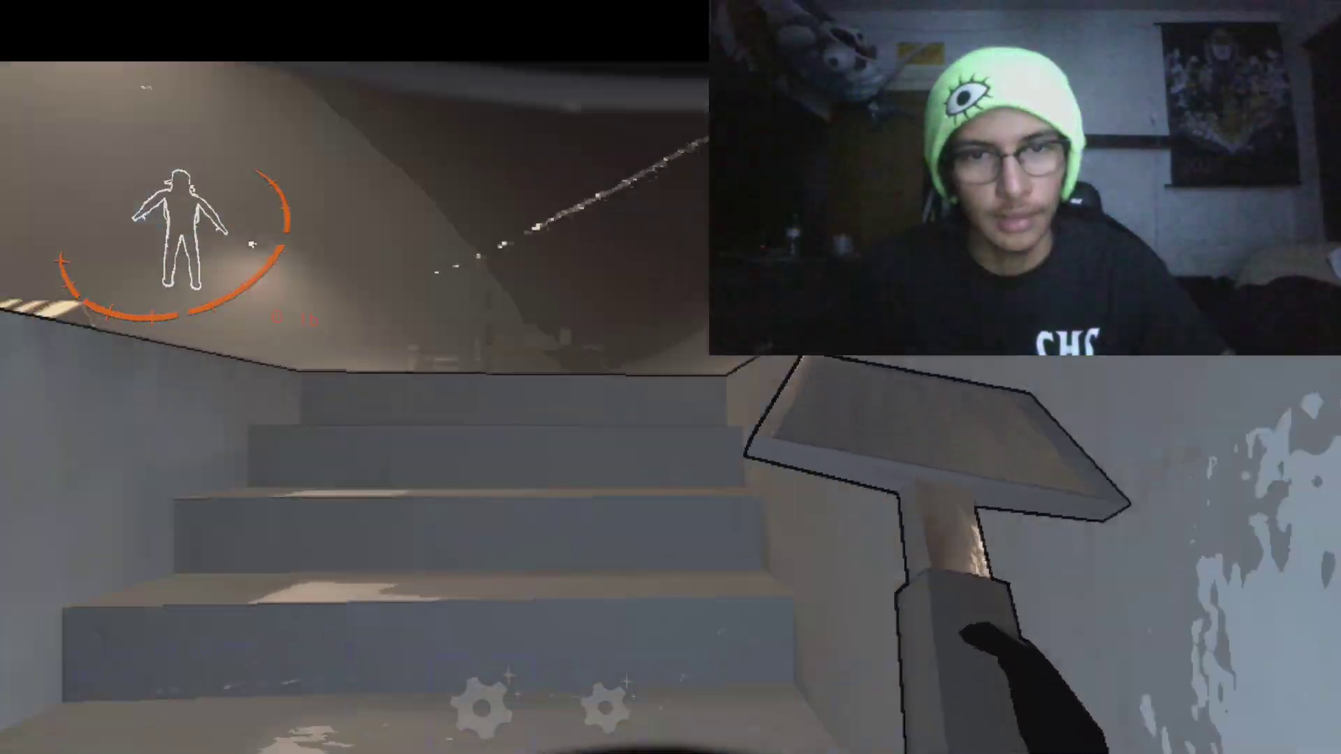
{"action": "key", "text": "w"}
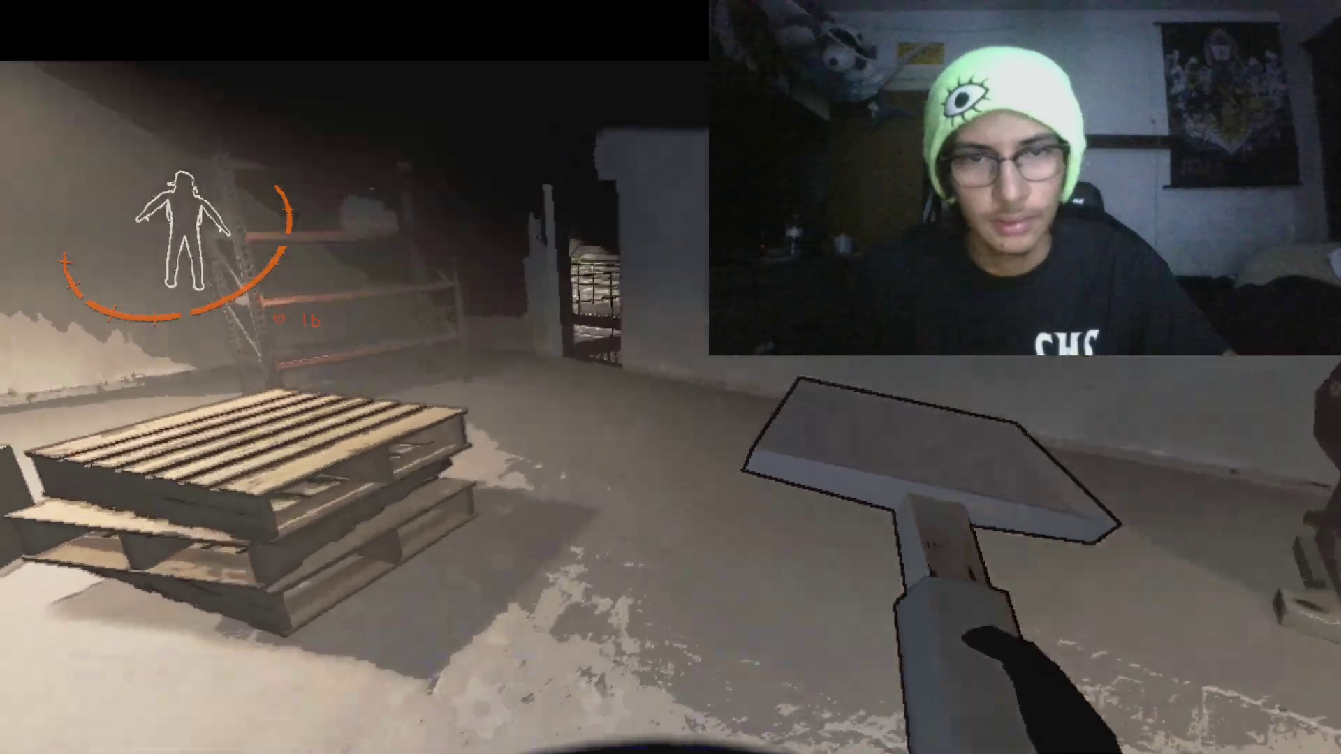
{"action": "key", "text": "w"}
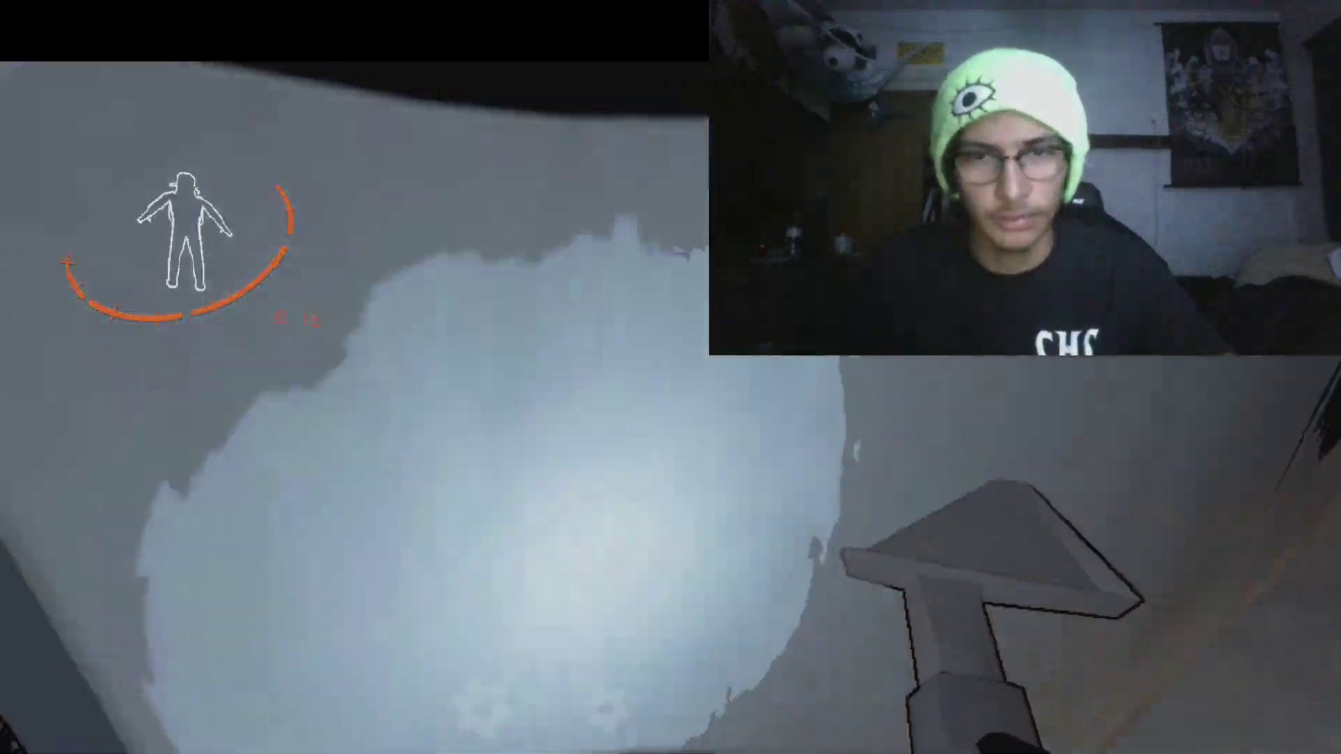
{"action": "key", "text": "w"}
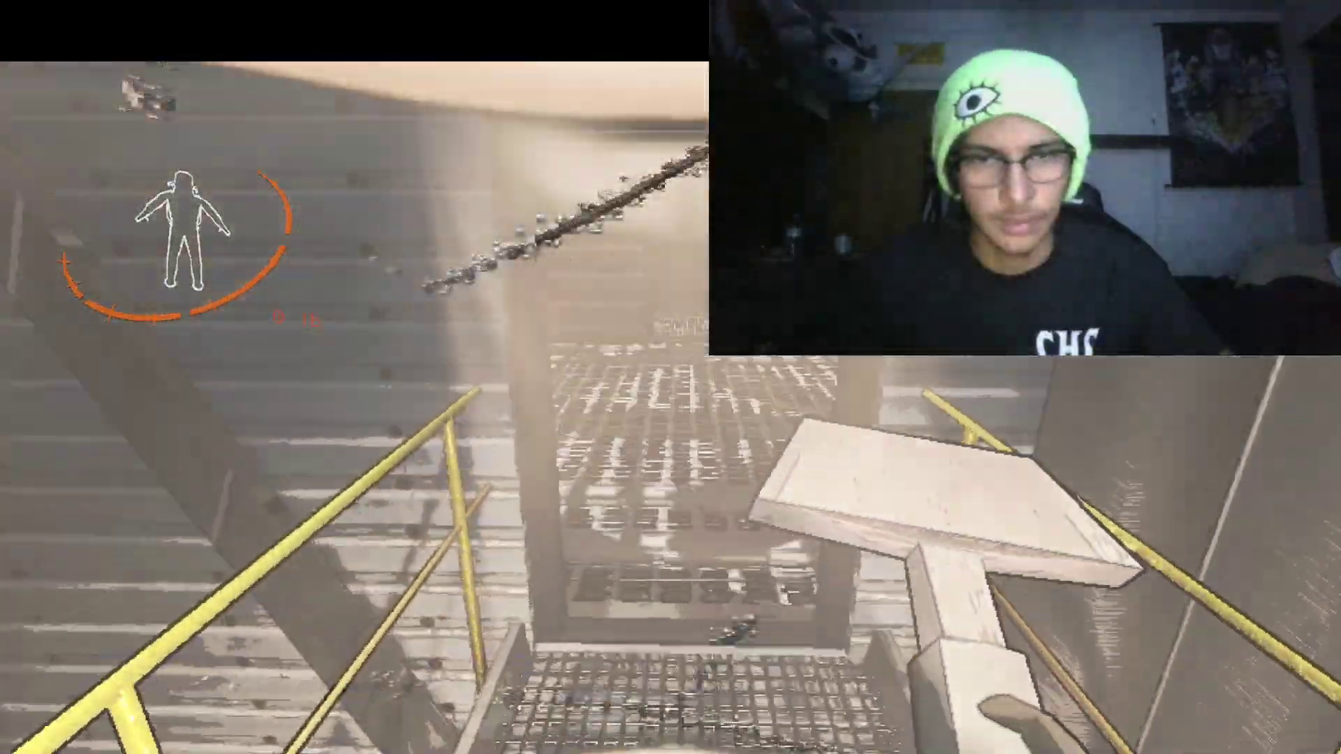
{"action": "key", "text": "w"}
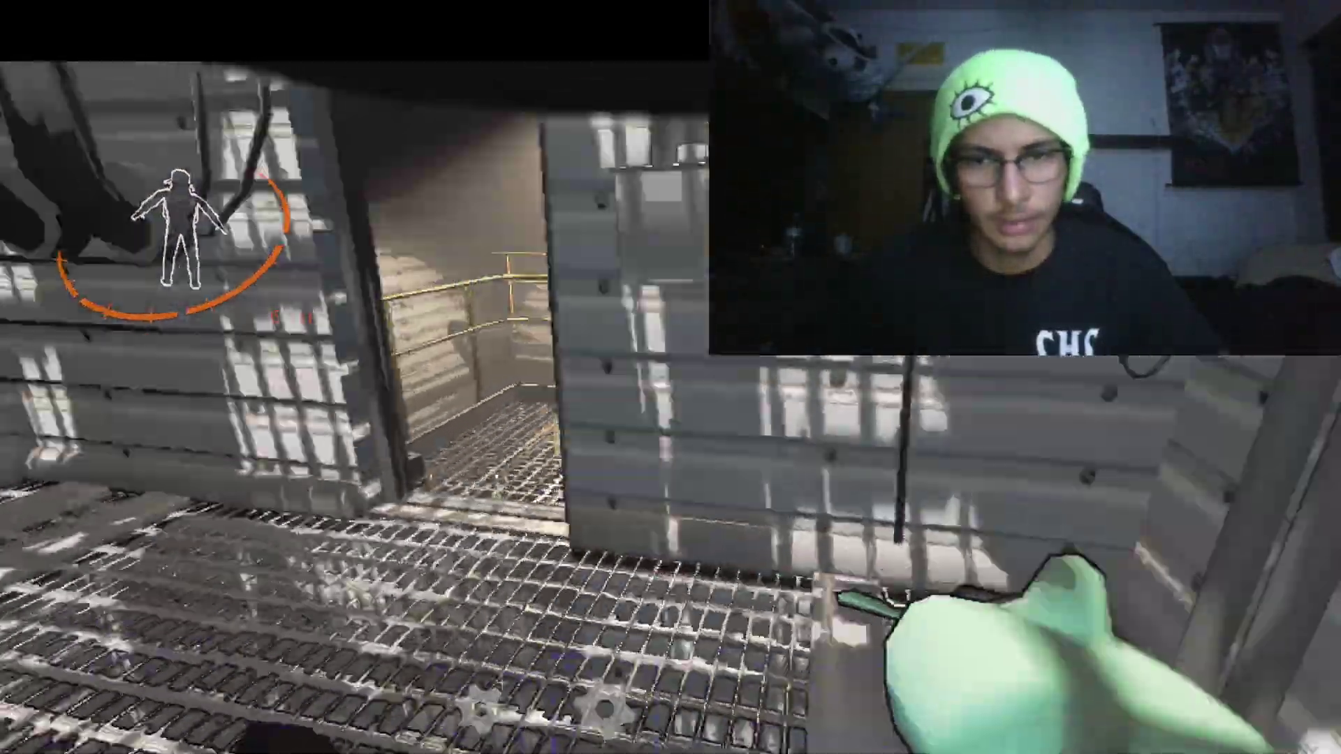
{"action": "key", "text": "w"}
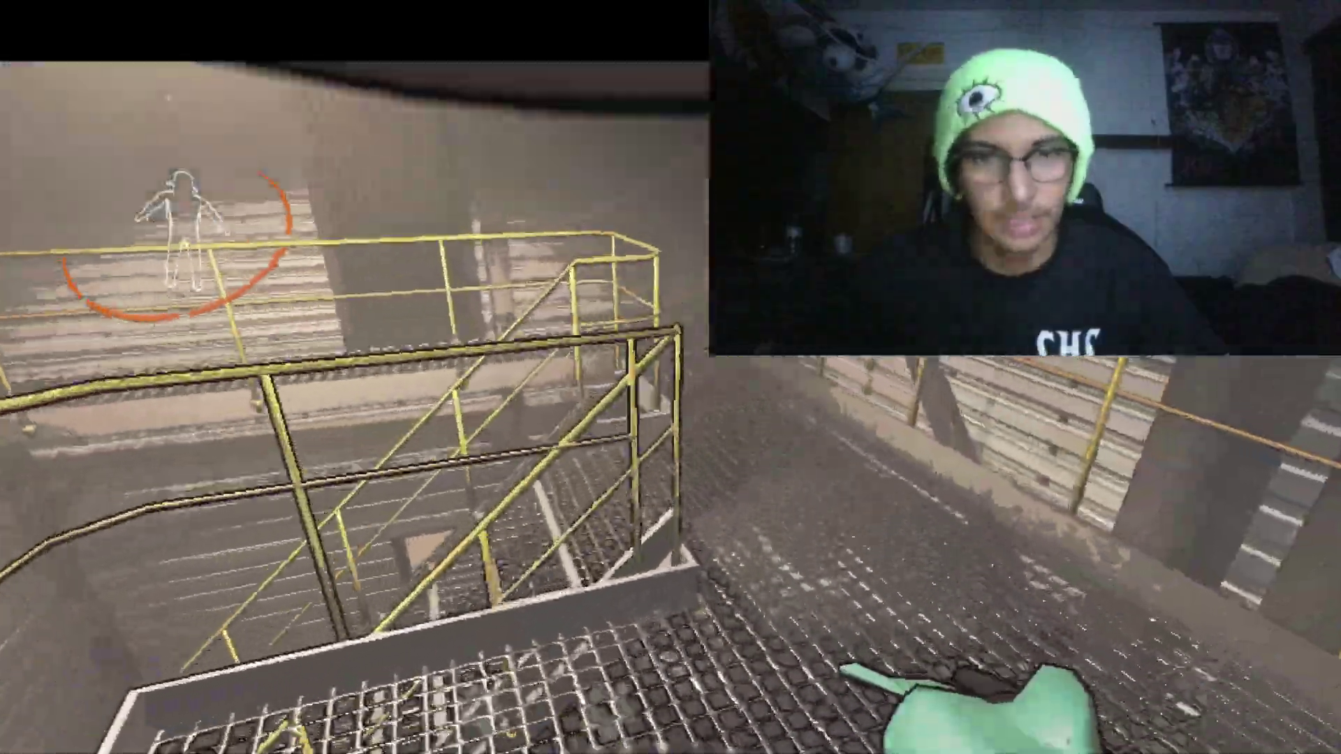
{"action": "key", "text": "w"}
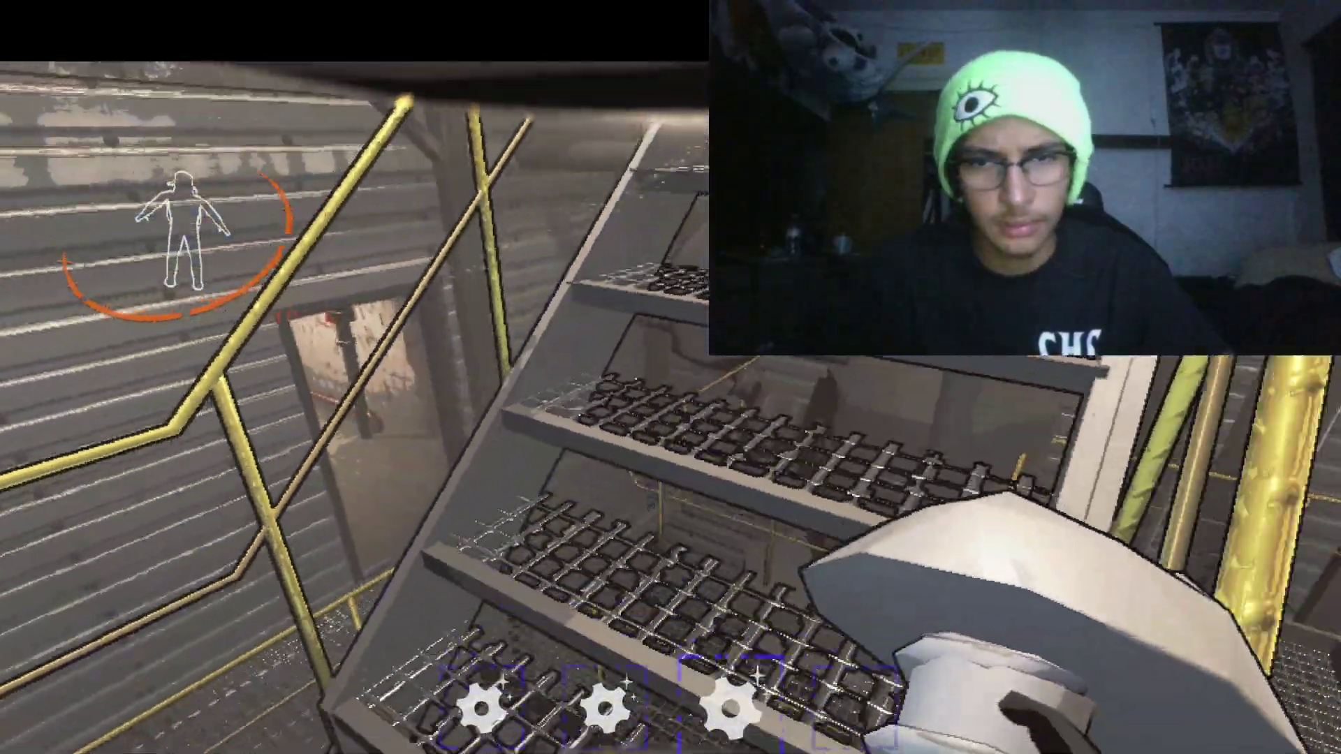
Step: Walk the brick corridor toward the lit doorway and pick up another piece of scrap
{"action": "key", "text": "w"}
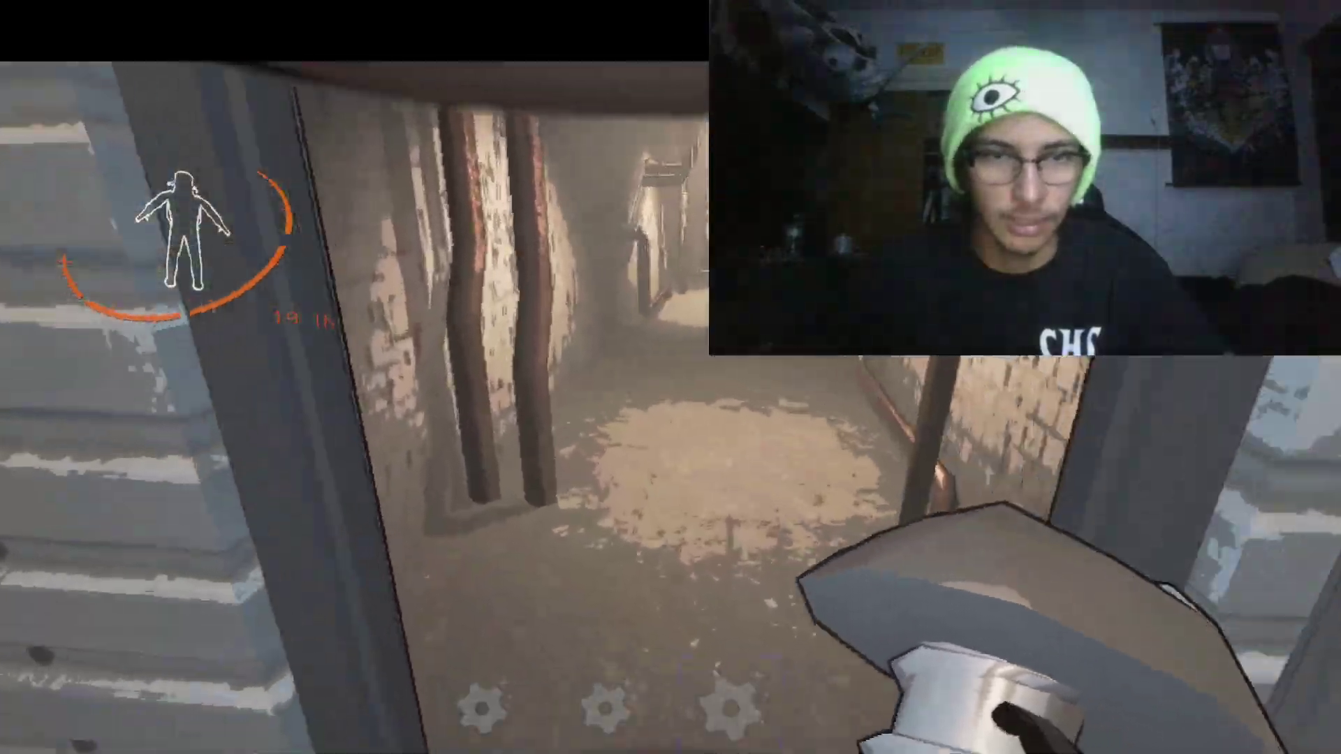
{"action": "key", "text": "w"}
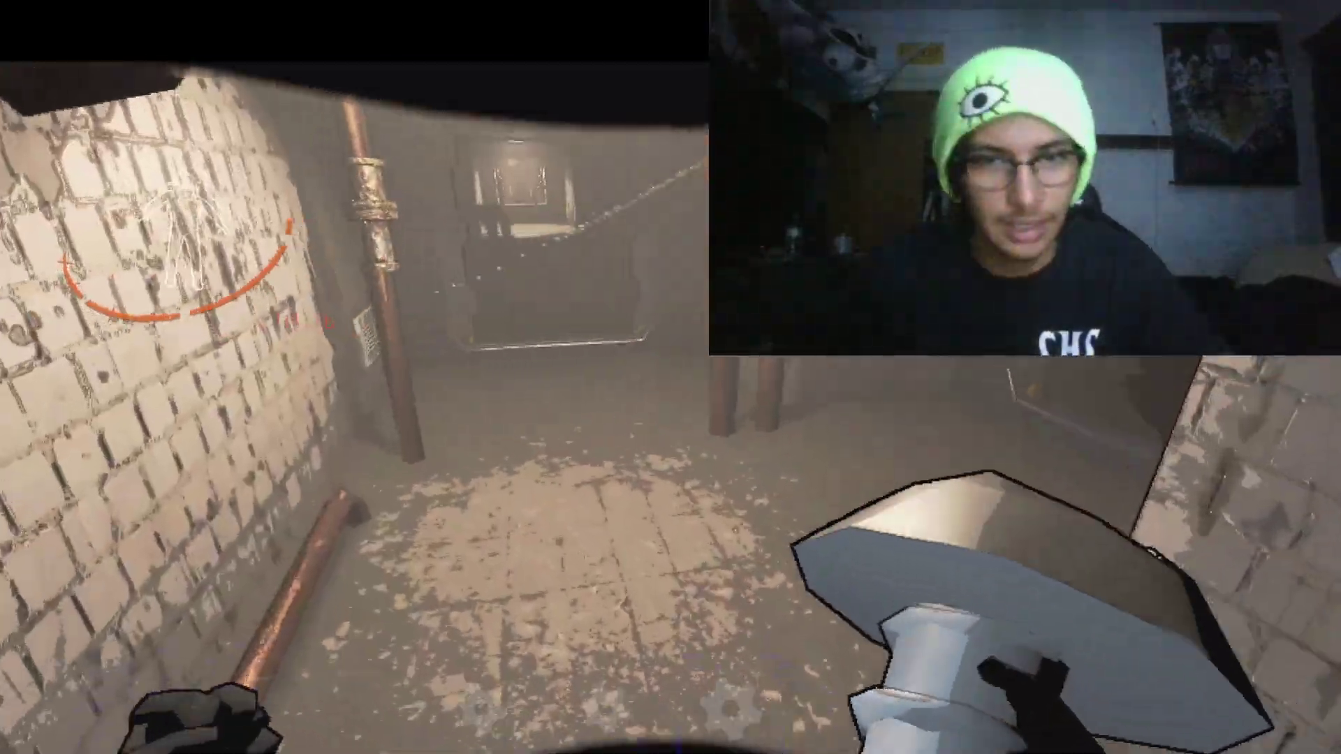
{"action": "key", "text": "w"}
{"action": "key", "text": "w"}
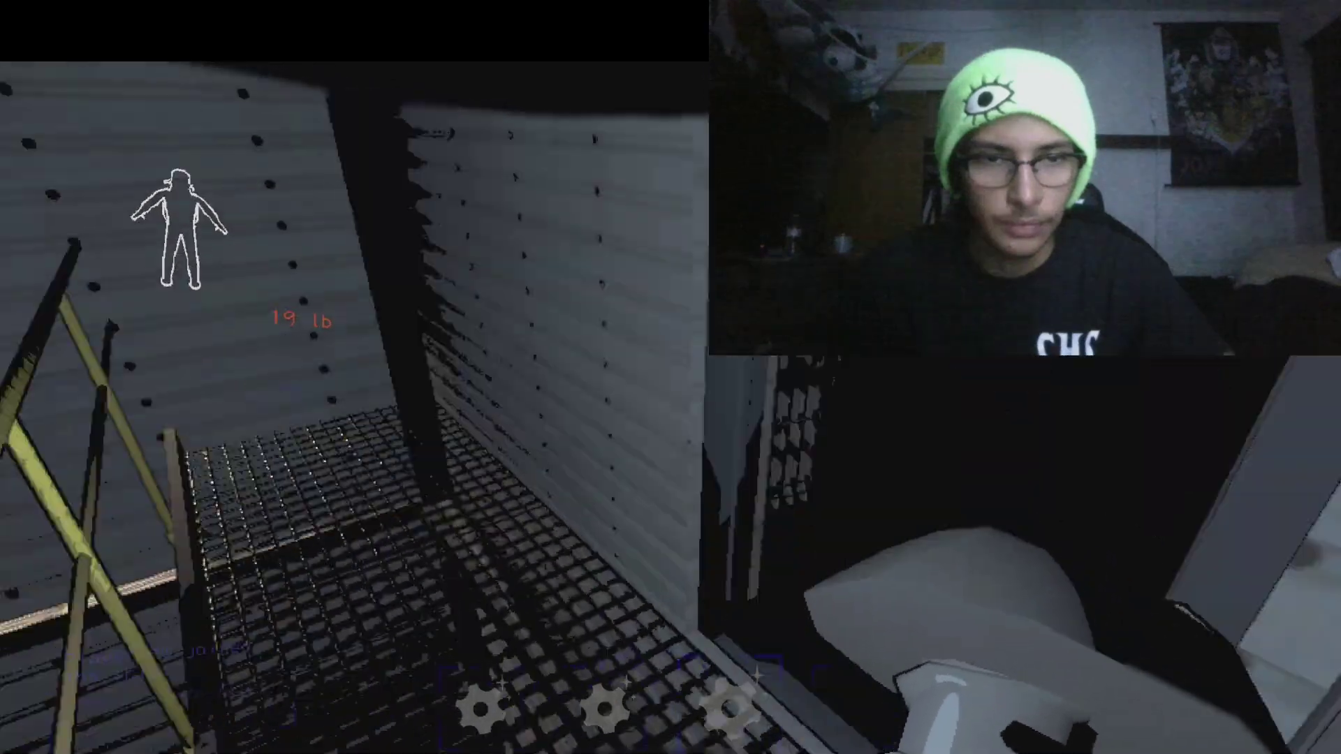
{"action": "key", "text": "e"}
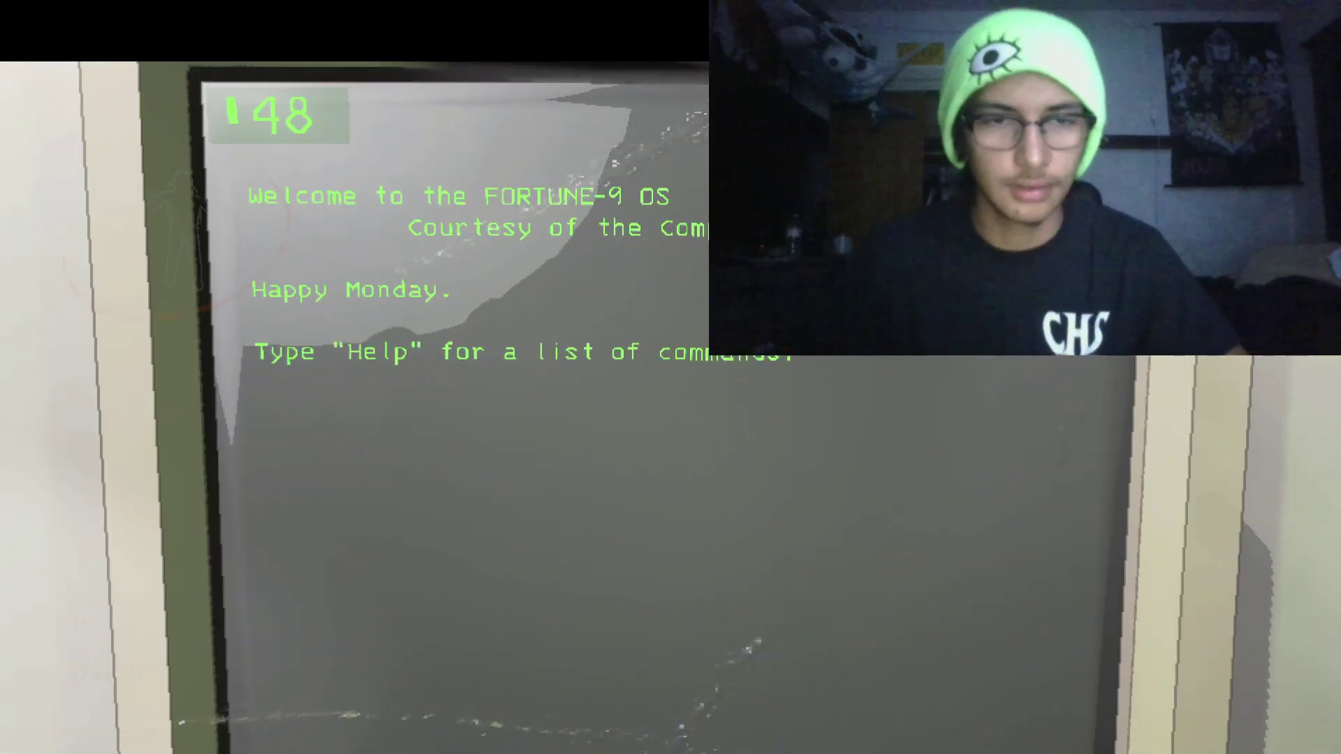
{"action": "type", "text": "hel"}
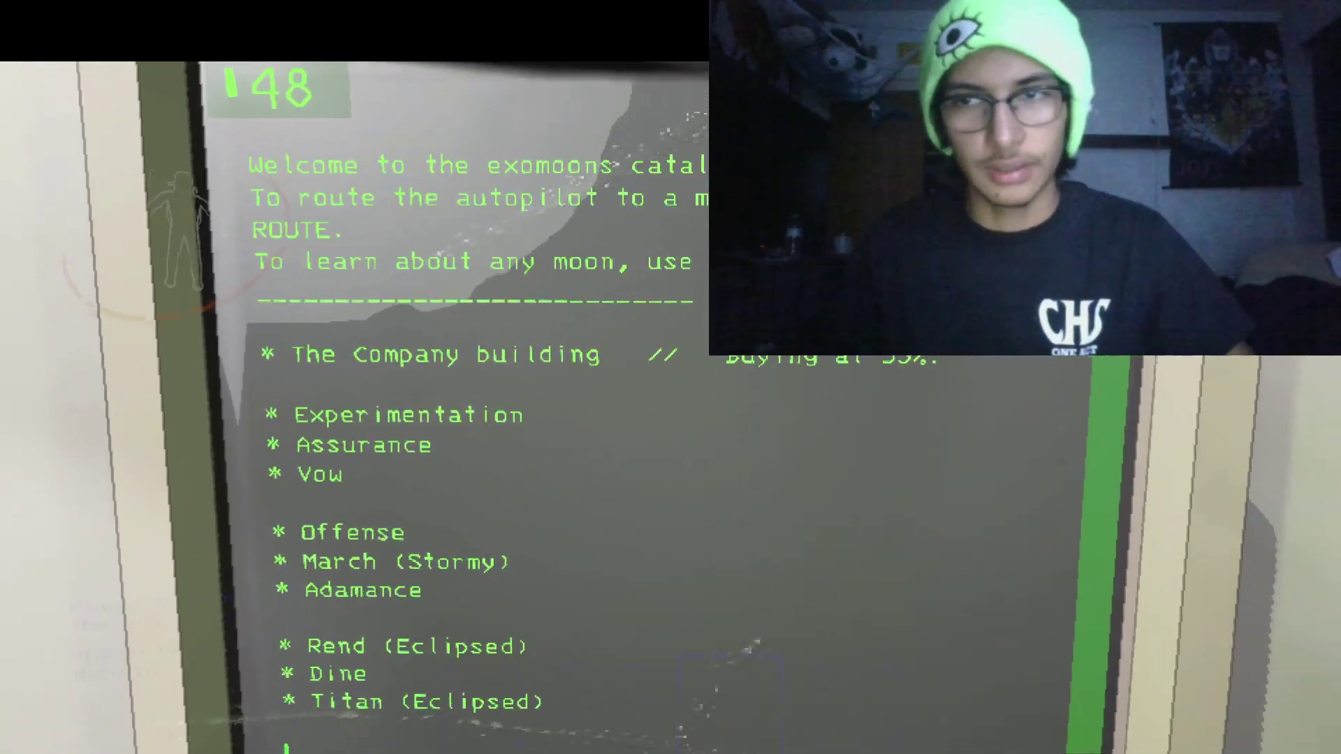
Step: Leave the terminal and move around the ship console and quota monitors
{"action": "key", "text": "Escape"}
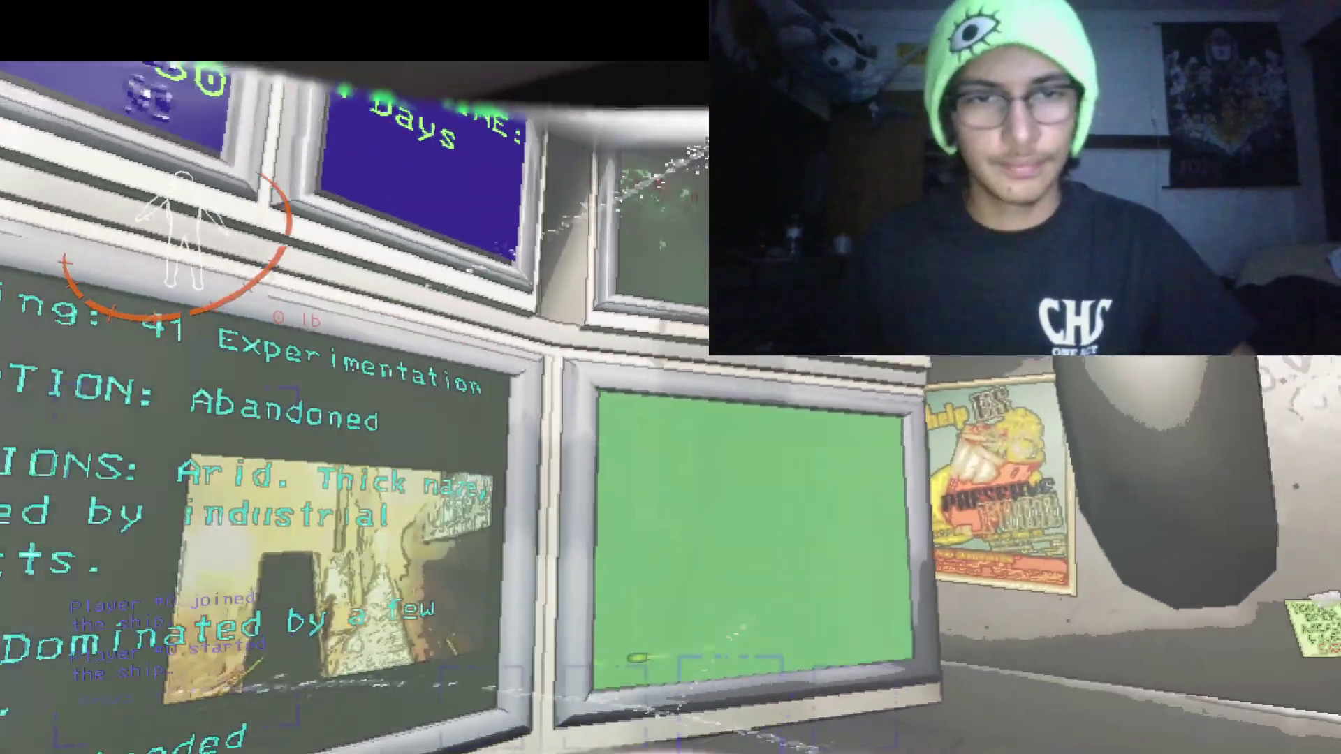
{"action": "key", "text": "s"}
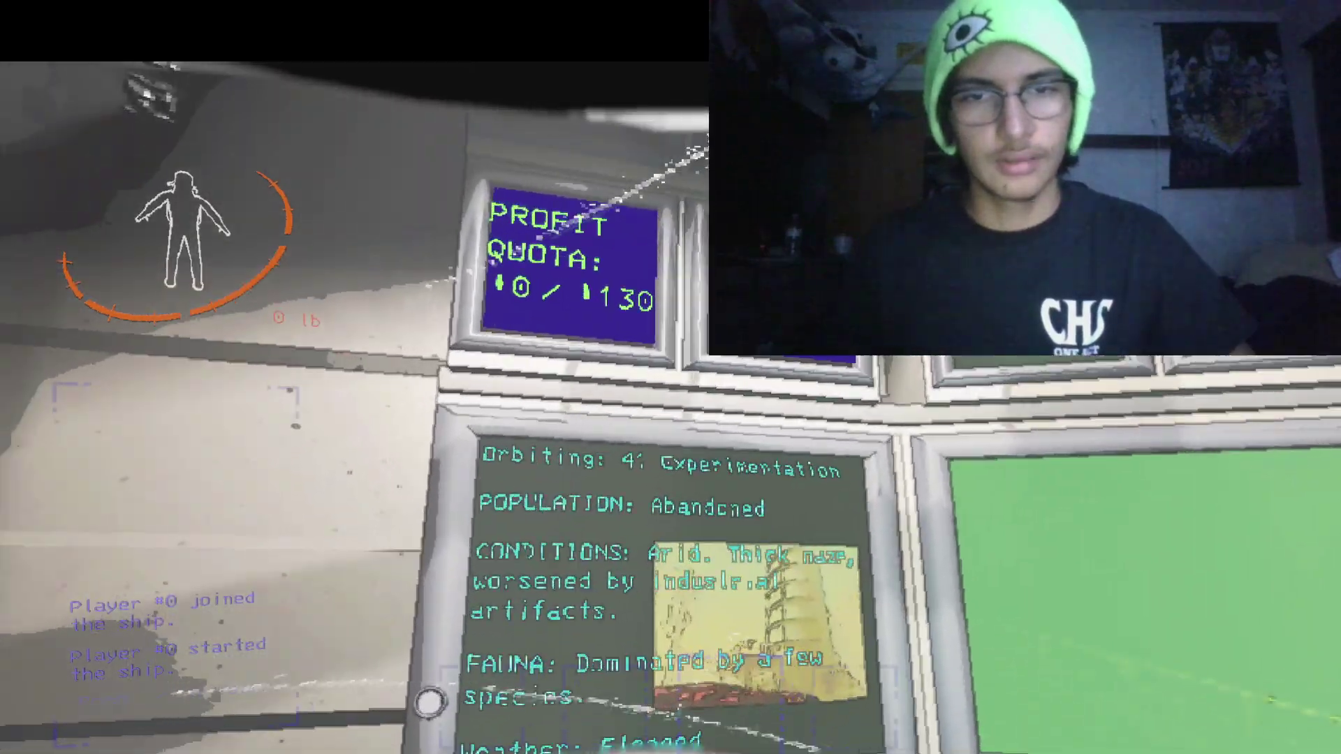
{"action": "key", "text": "w"}
{"action": "key", "text": "s"}
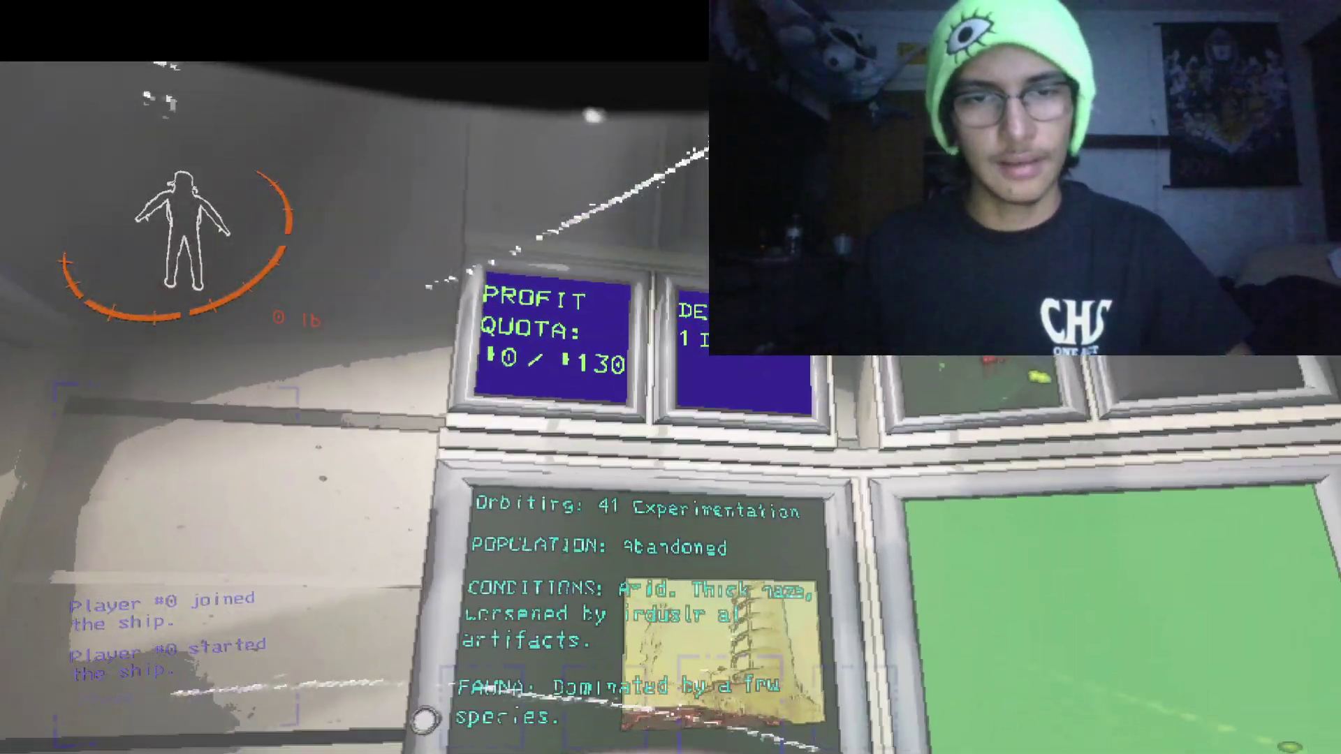
{"action": "key", "text": "w"}
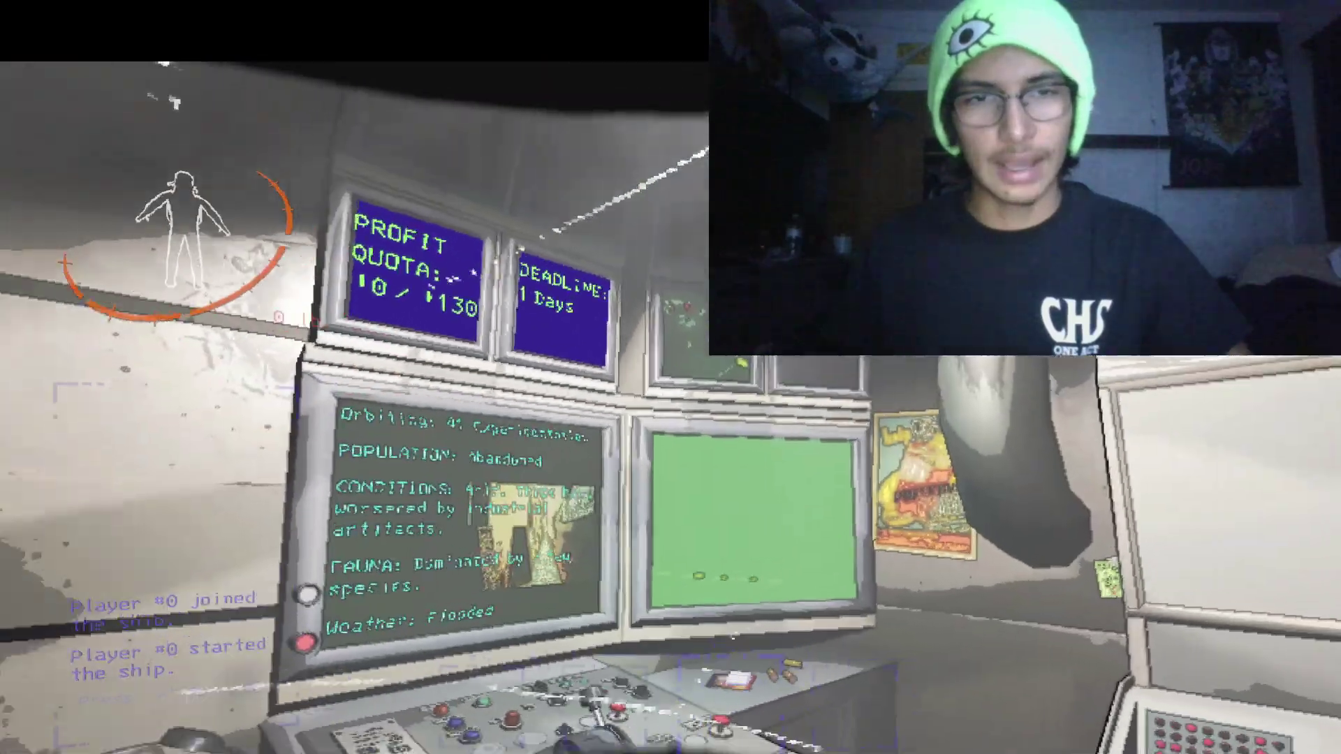
{"action": "key", "text": "w"}
{"action": "key", "text": "s"}
Step: Pull the console lever to land on 41-Experimentation, then walk out to the railing
{"action": "key", "text": "w"}
{"action": "key", "text": "w"}
{"action": "left_click", "coordinate": [671, 451]}
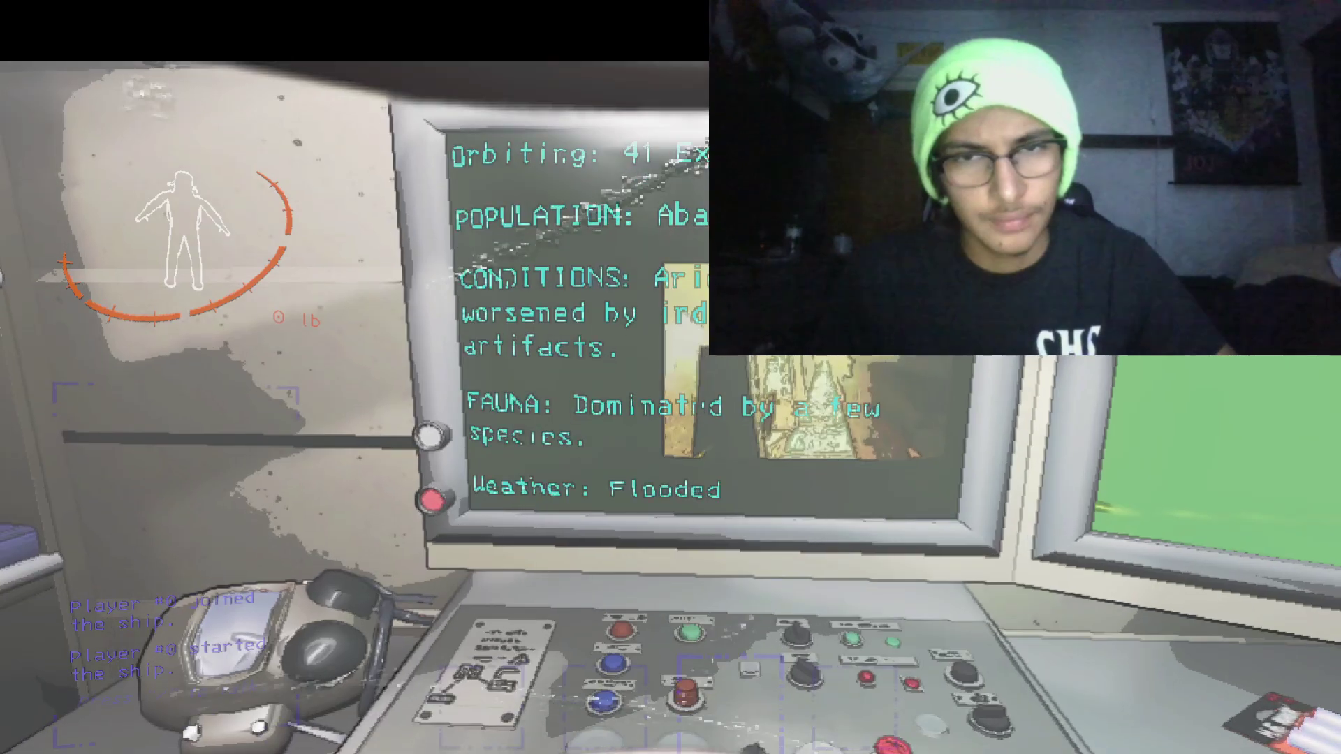
{"action": "key", "text": "w"}
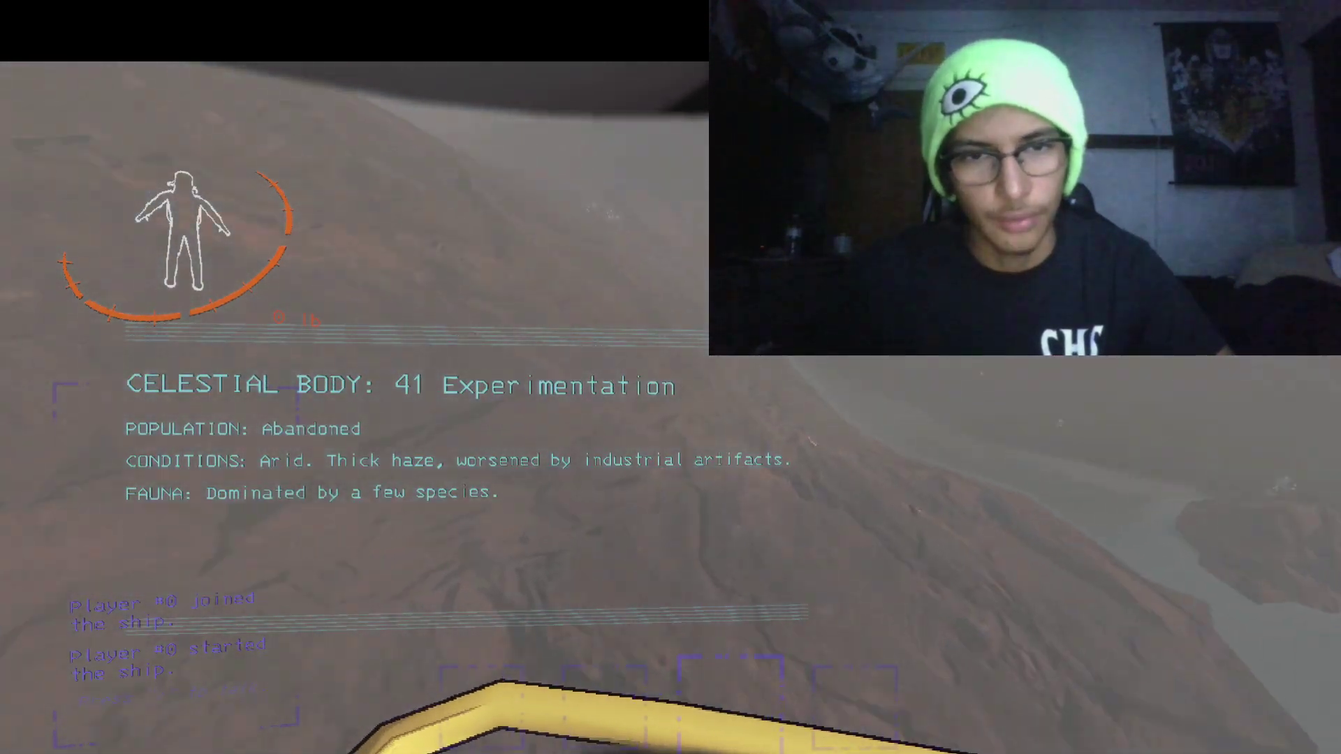
Step: Drop down from the ship and climb the ladder toward the facility entrance
{"action": "key", "text": "w"}
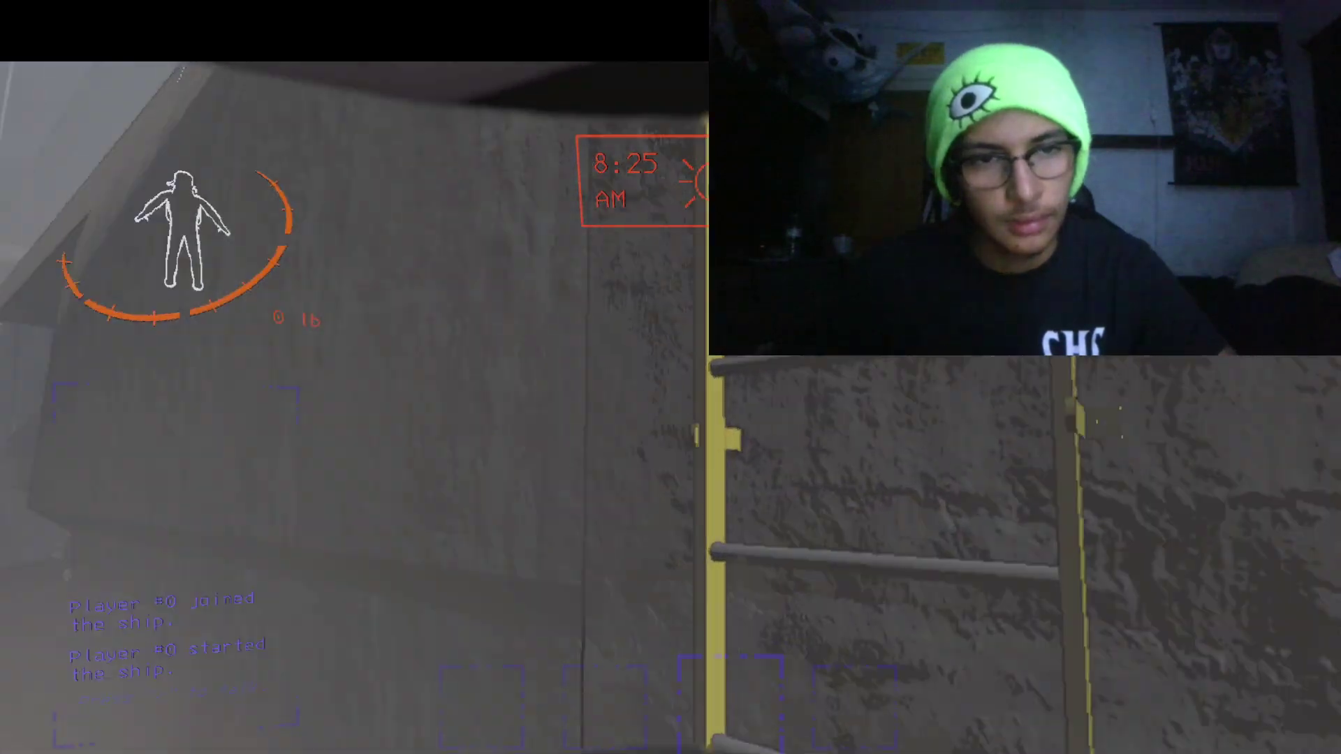
{"action": "key", "text": "e"}
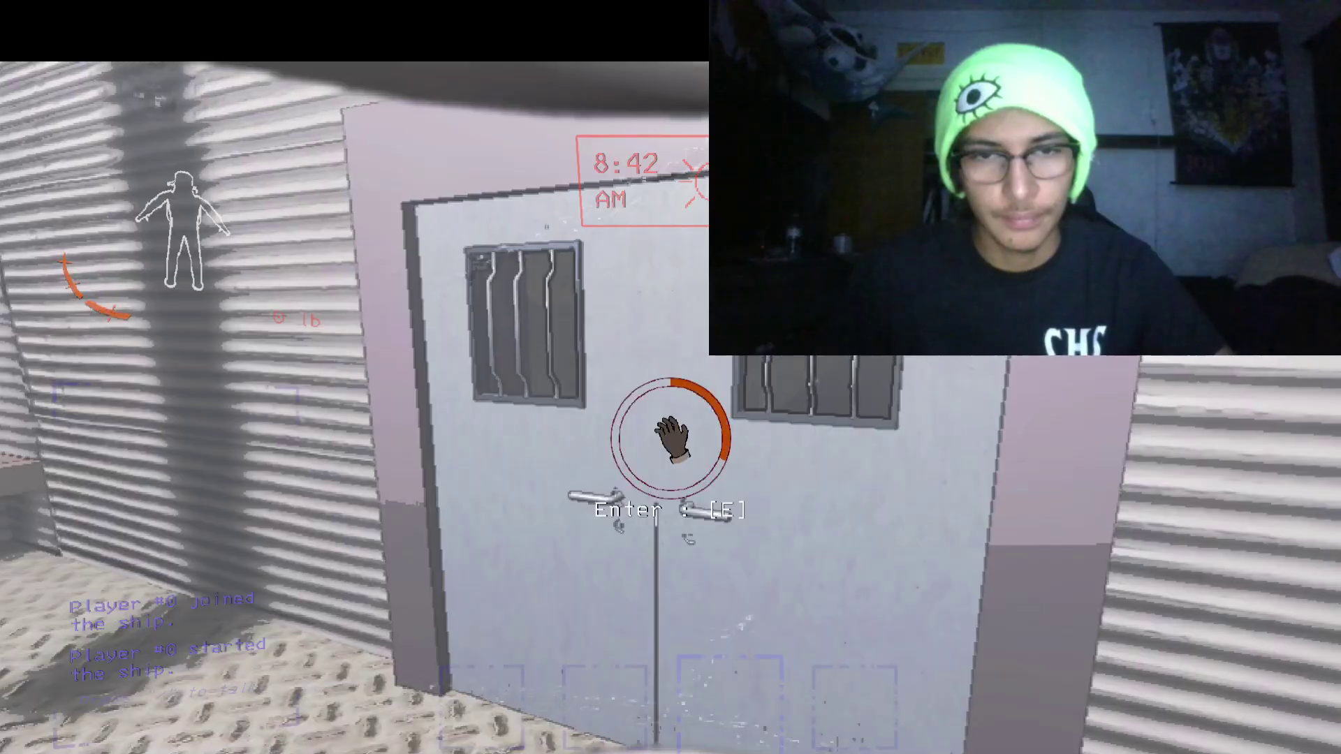
Step: Enter the facility, scan the corridor, and grab the tattered metal sheet (45 lb)
{"action": "key", "text": "e"}
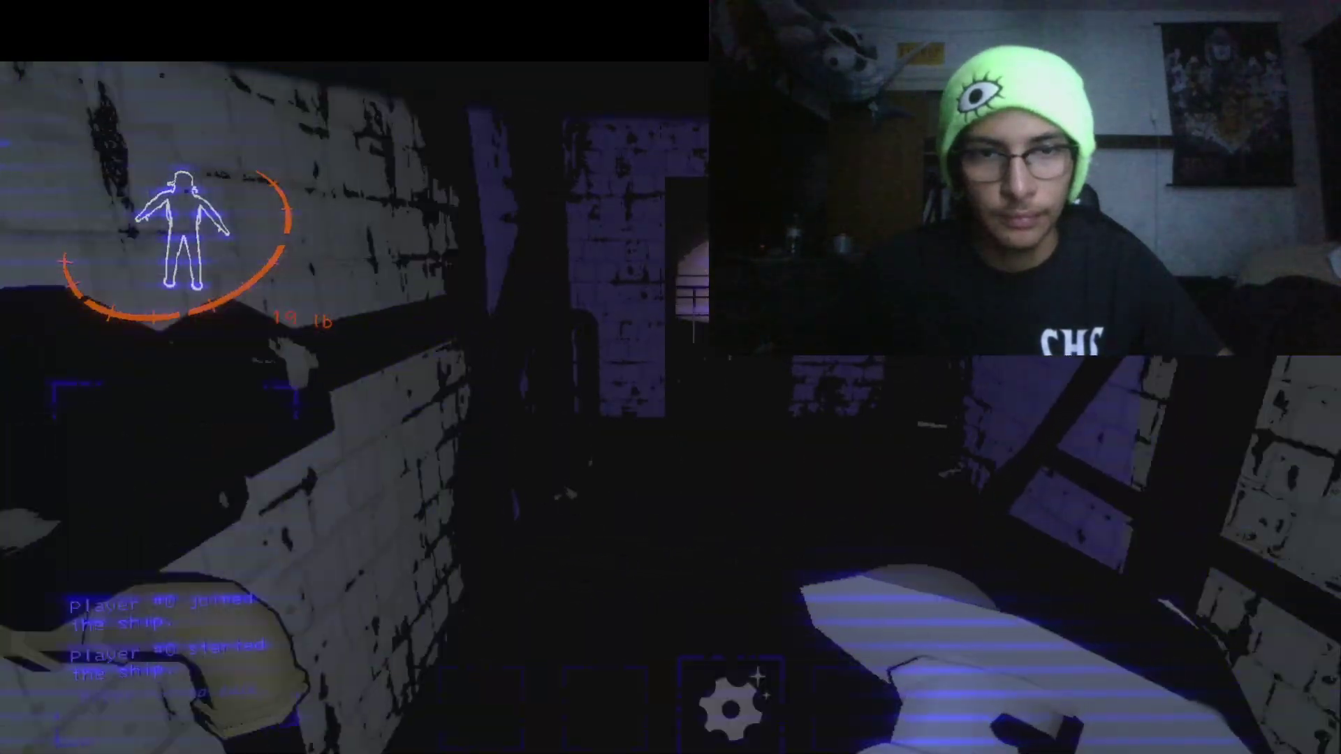
{"action": "right_click", "coordinate": [670, 378]}
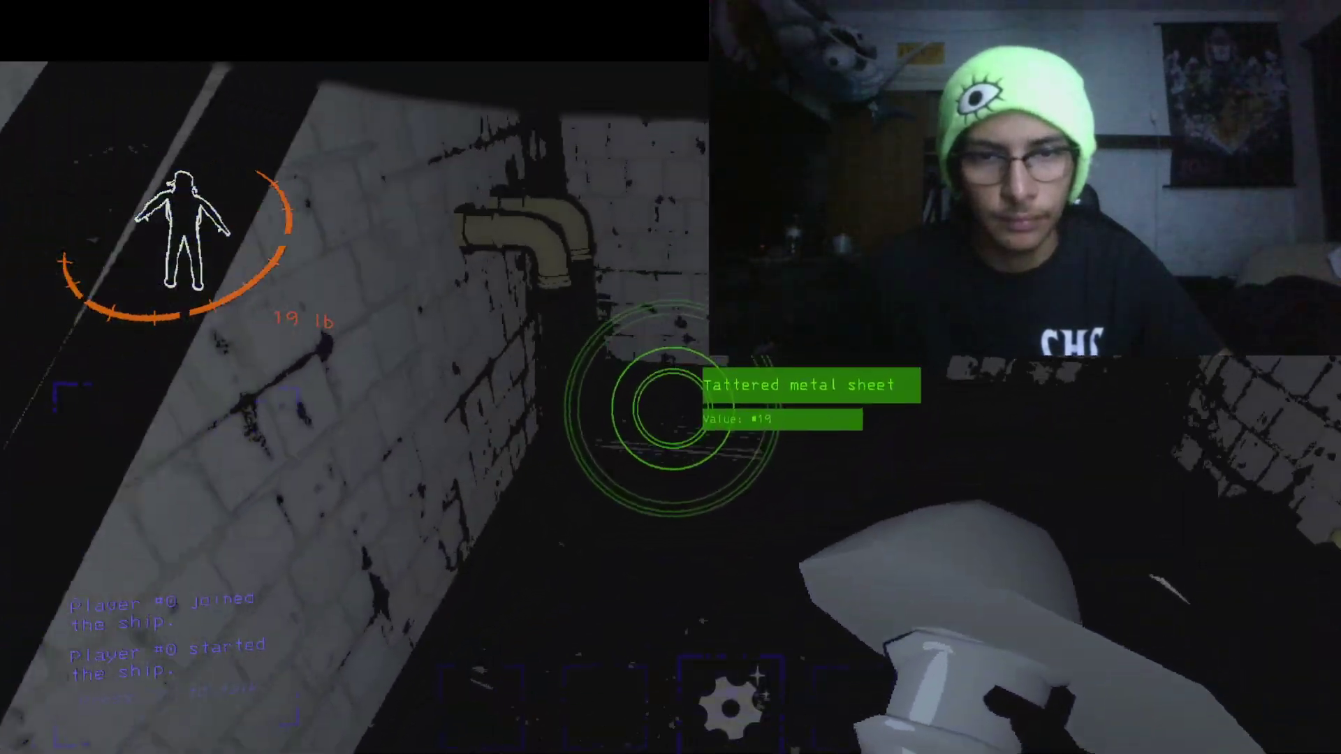
{"action": "key", "text": "e"}
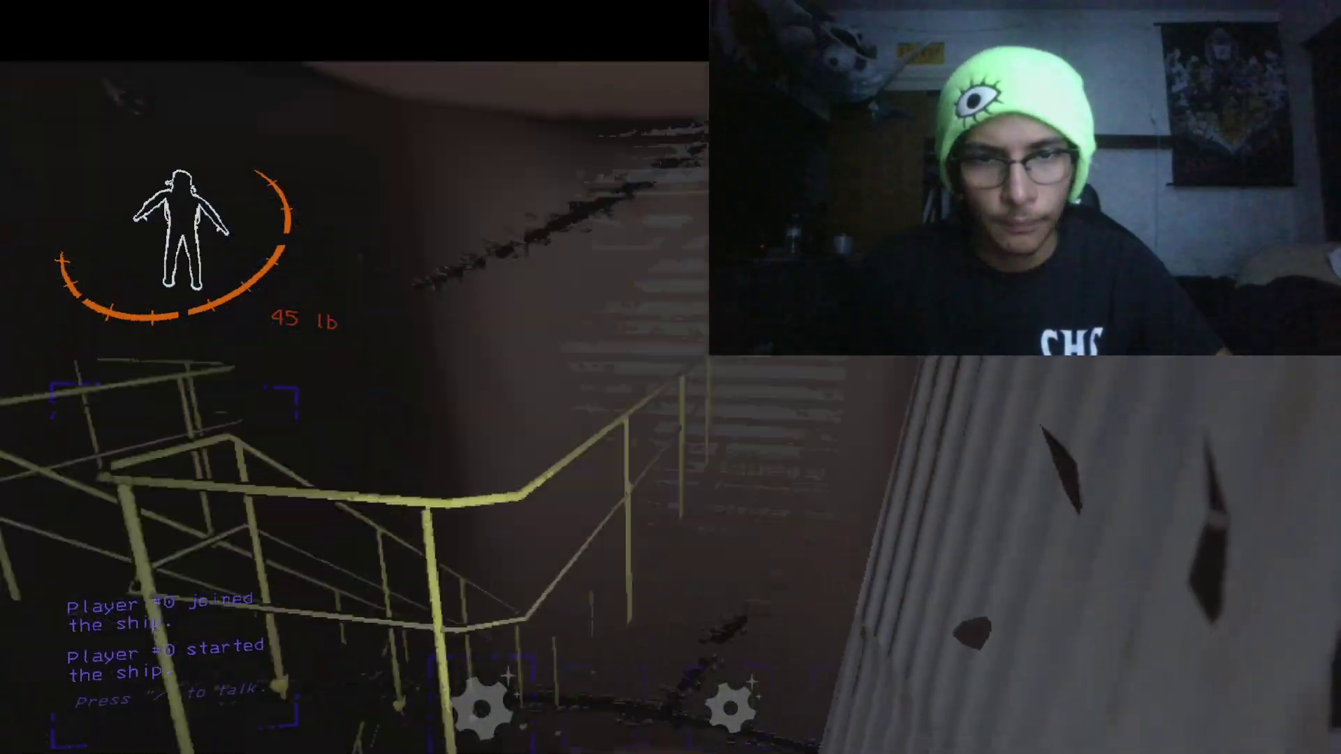
Step: Carry the 45 lb metal sheet through dark brick corridors onto the grated walkway
{"action": "key", "text": "w"}
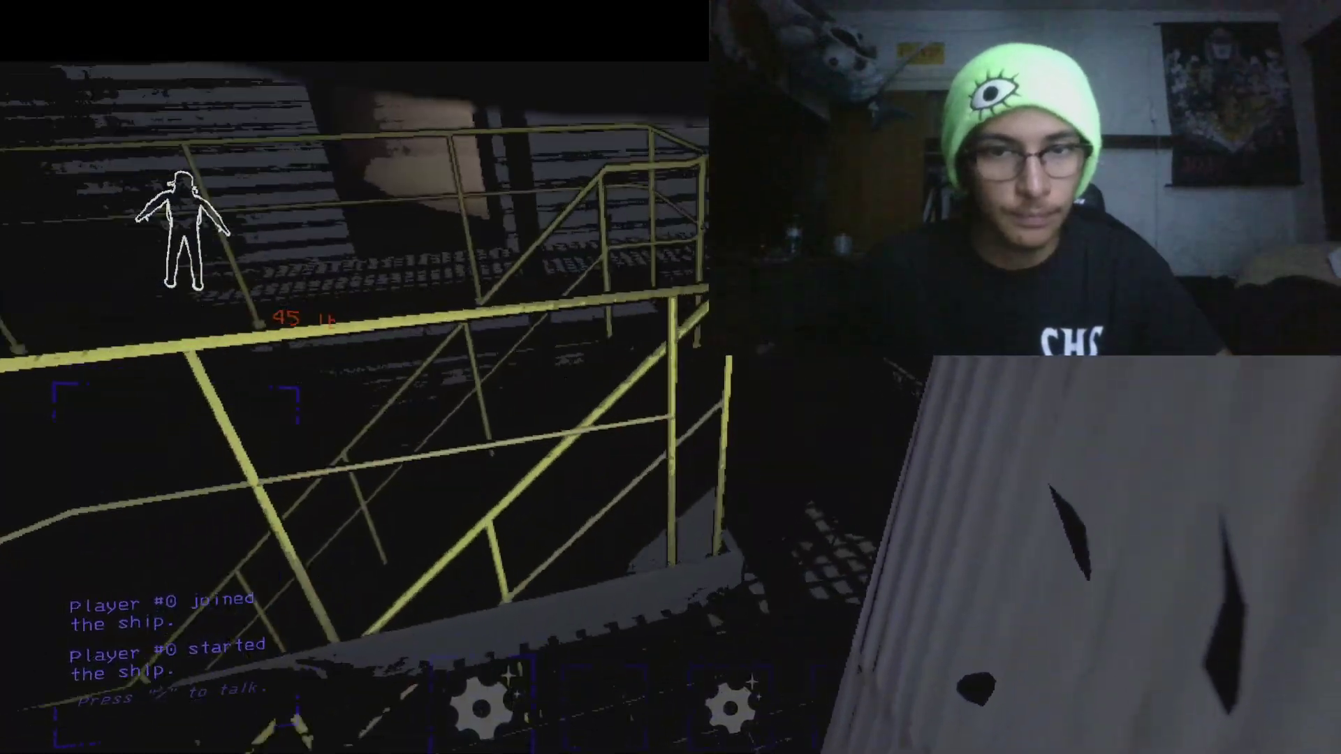
Step: Scan the surroundings while hauling the metal sheet to the fire exit door
{"action": "right_click", "coordinate": [670, 377]}
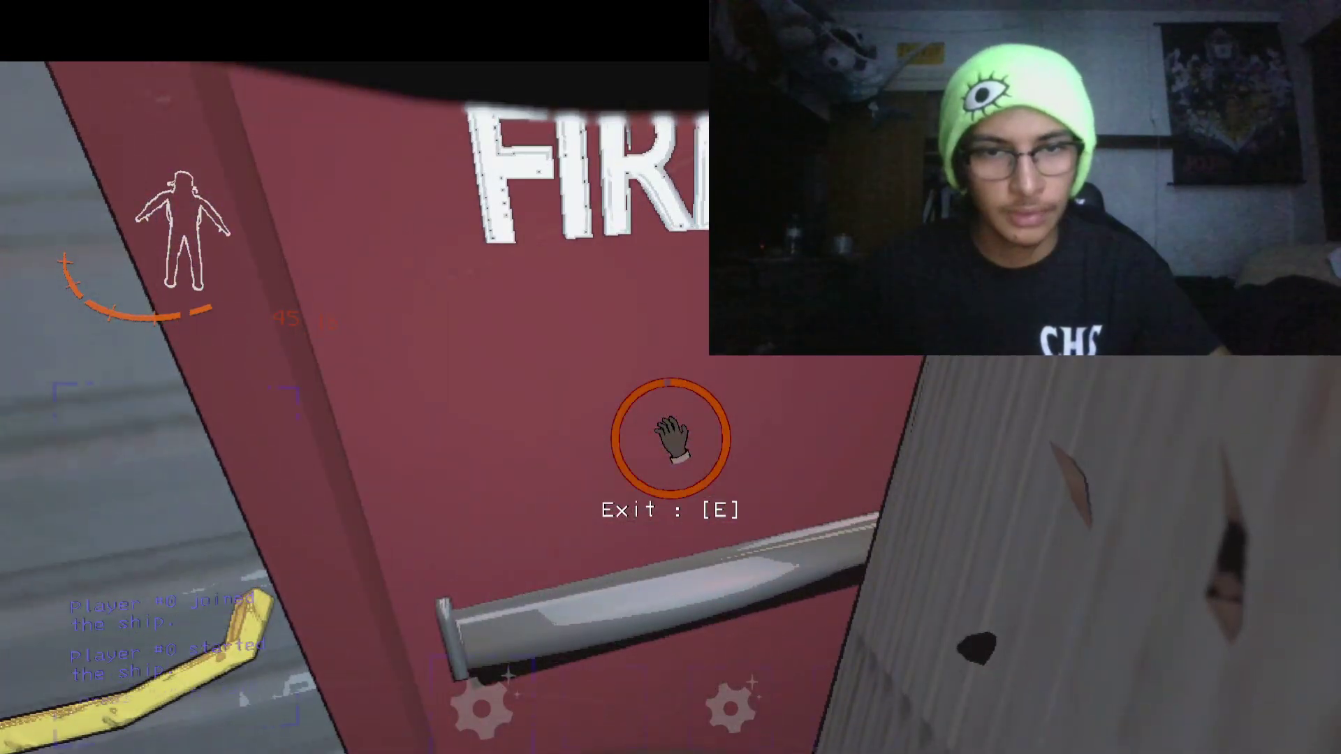
Step: Leave through the fire exit and walk back to the ship's hull
{"action": "key", "text": "e"}
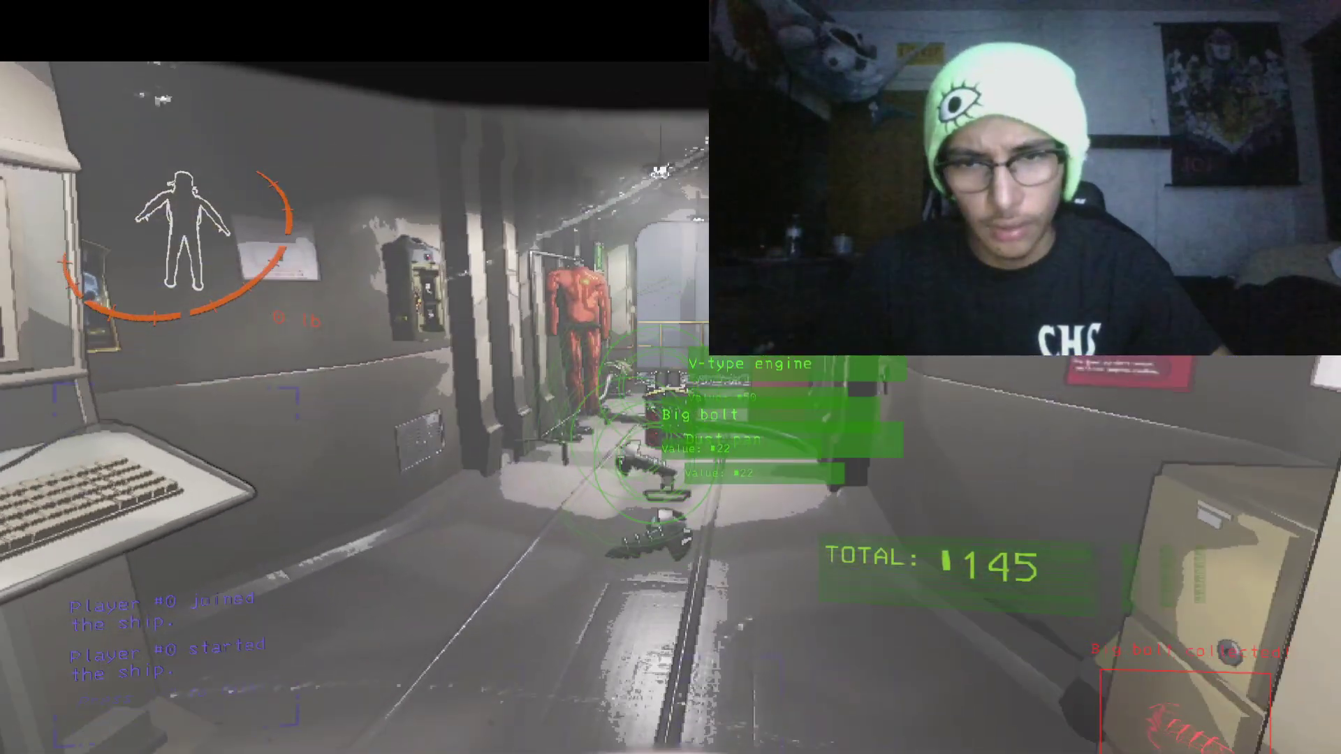
Step: Walk into the ship cabin, start the ship, and use the terminal (48 credits)
{"action": "key", "text": "w"}
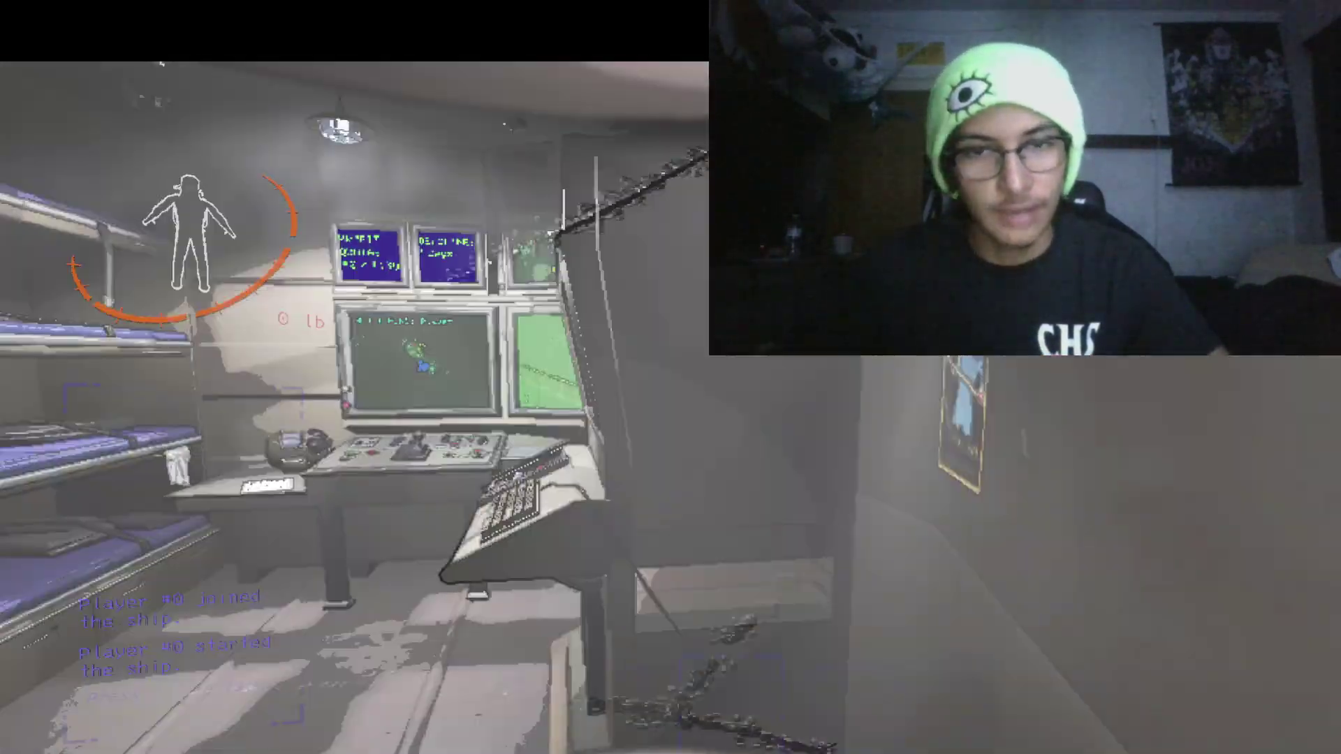
{"action": "key", "text": "w"}
{"action": "key", "text": "e"}
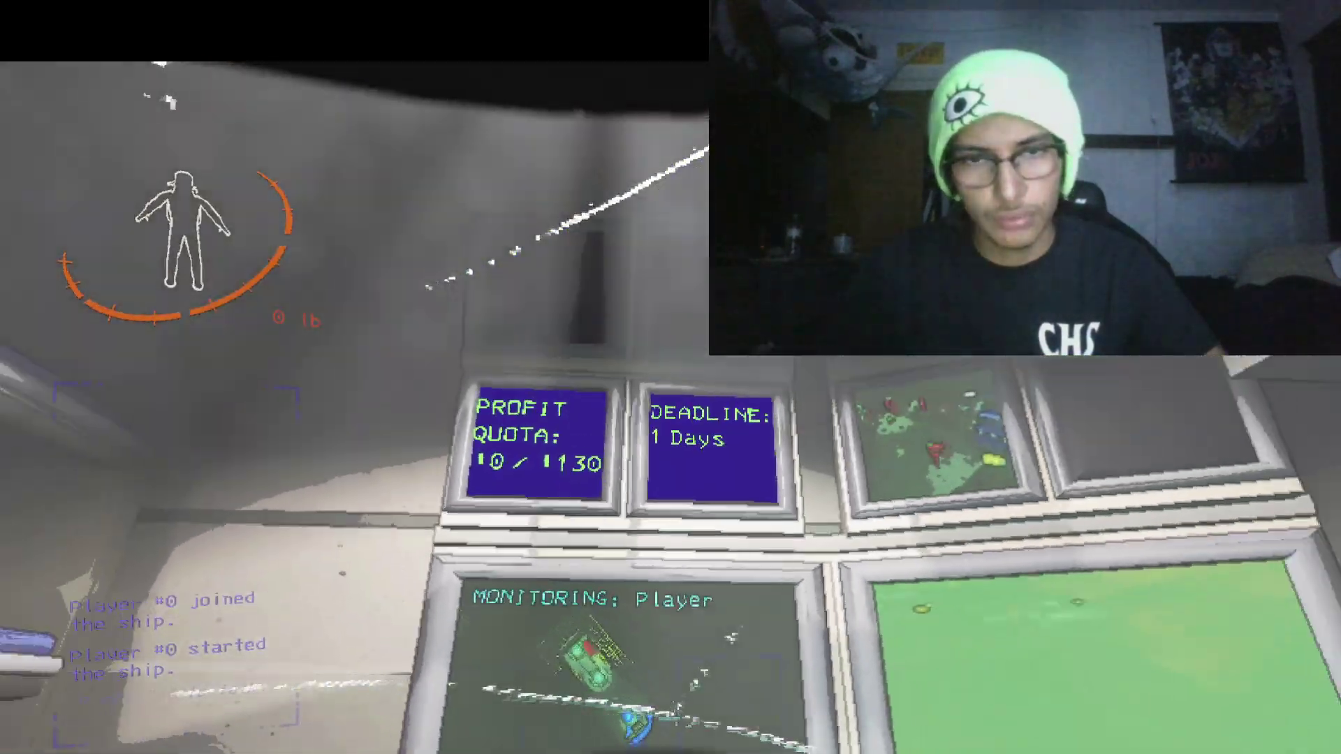
{"action": "key", "text": "w"}
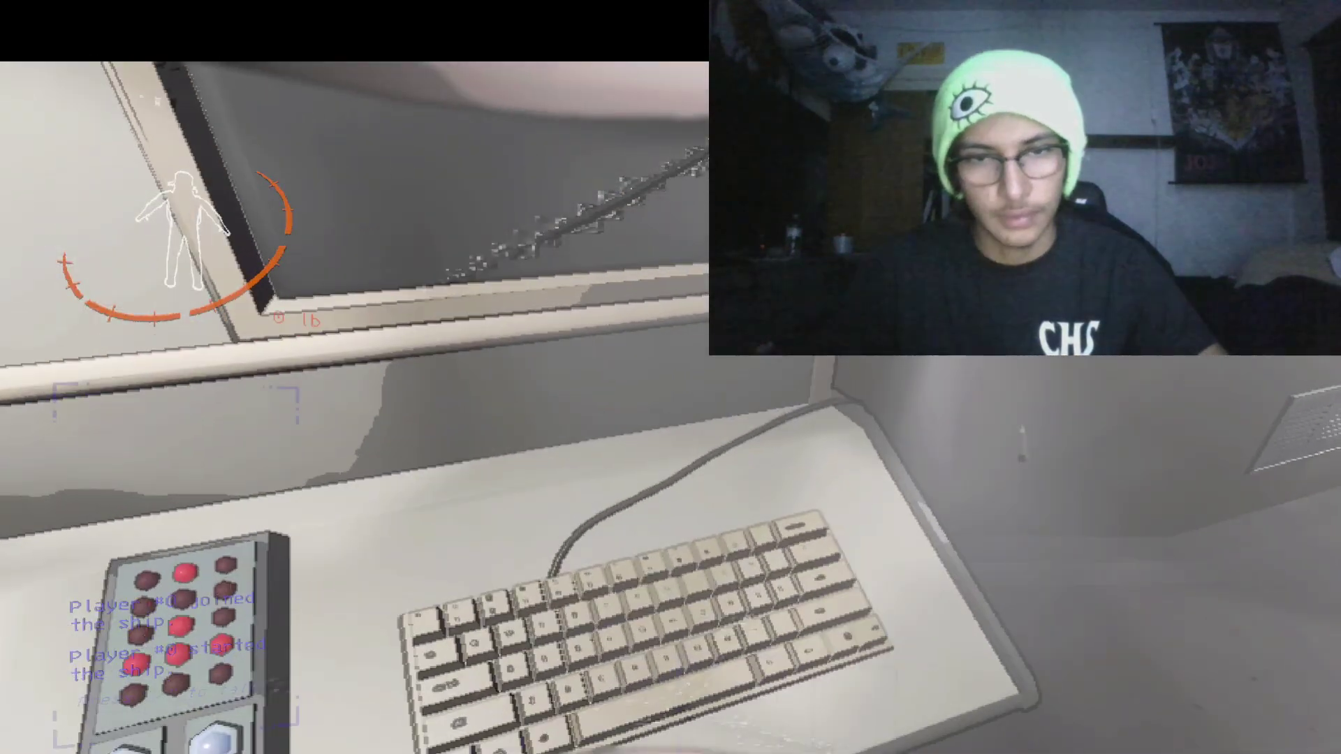
{"action": "key", "text": "e"}
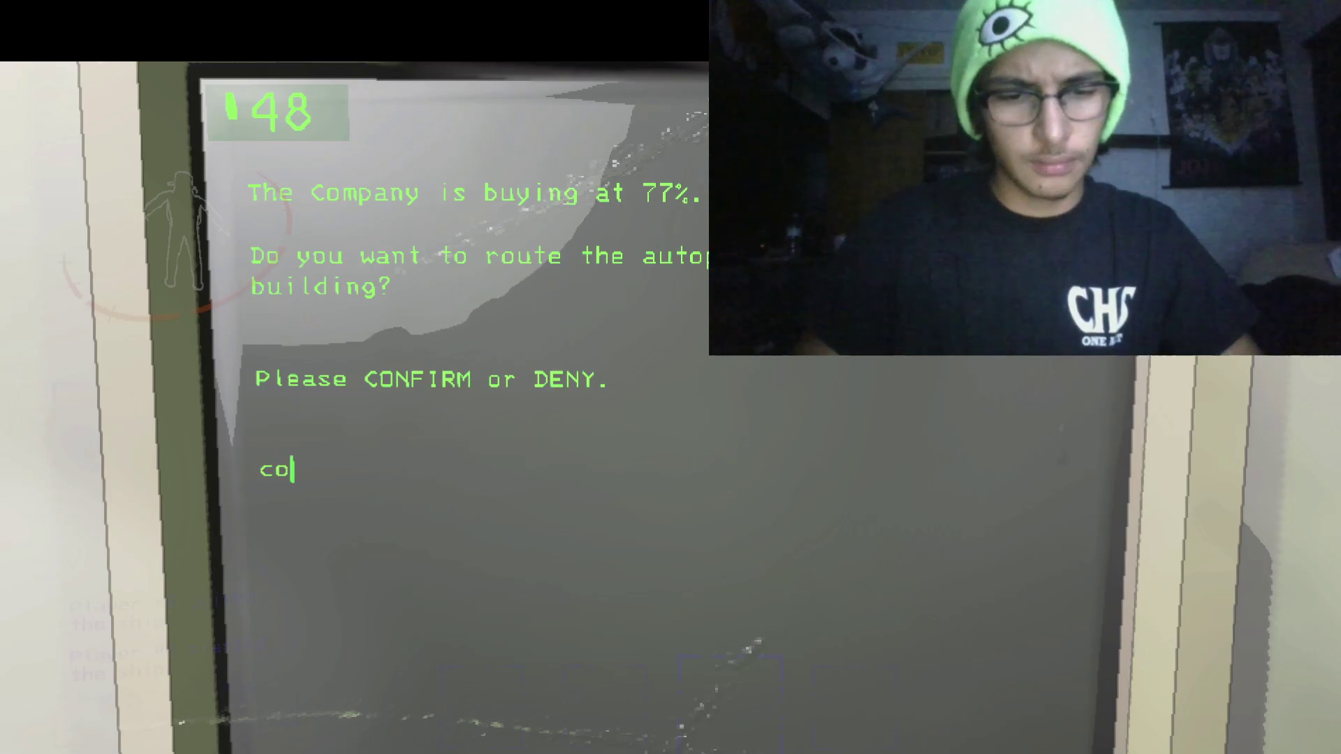
Step: Confirm the Company route, leave the terminal, and take off into orbit
{"action": "key", "text": "Tab"}
{"action": "key", "text": "e"}
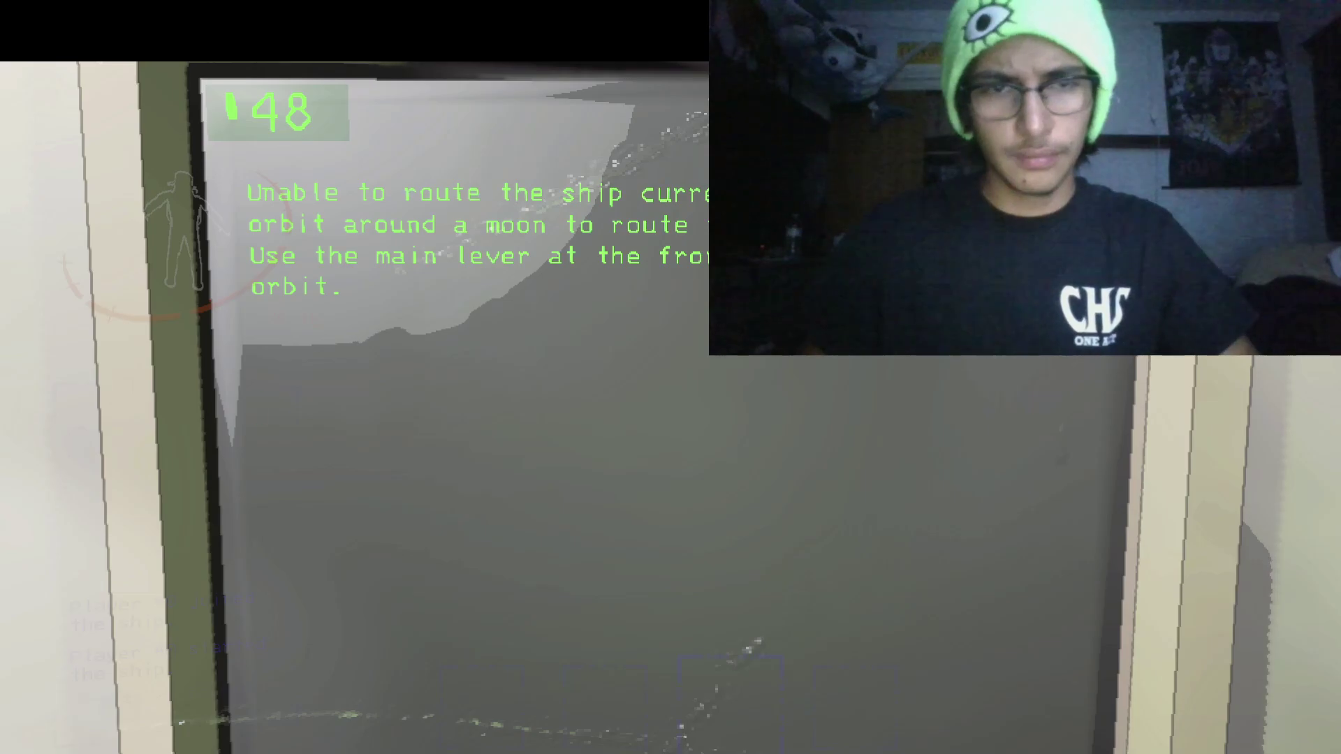
{"action": "key", "text": "Tab"}
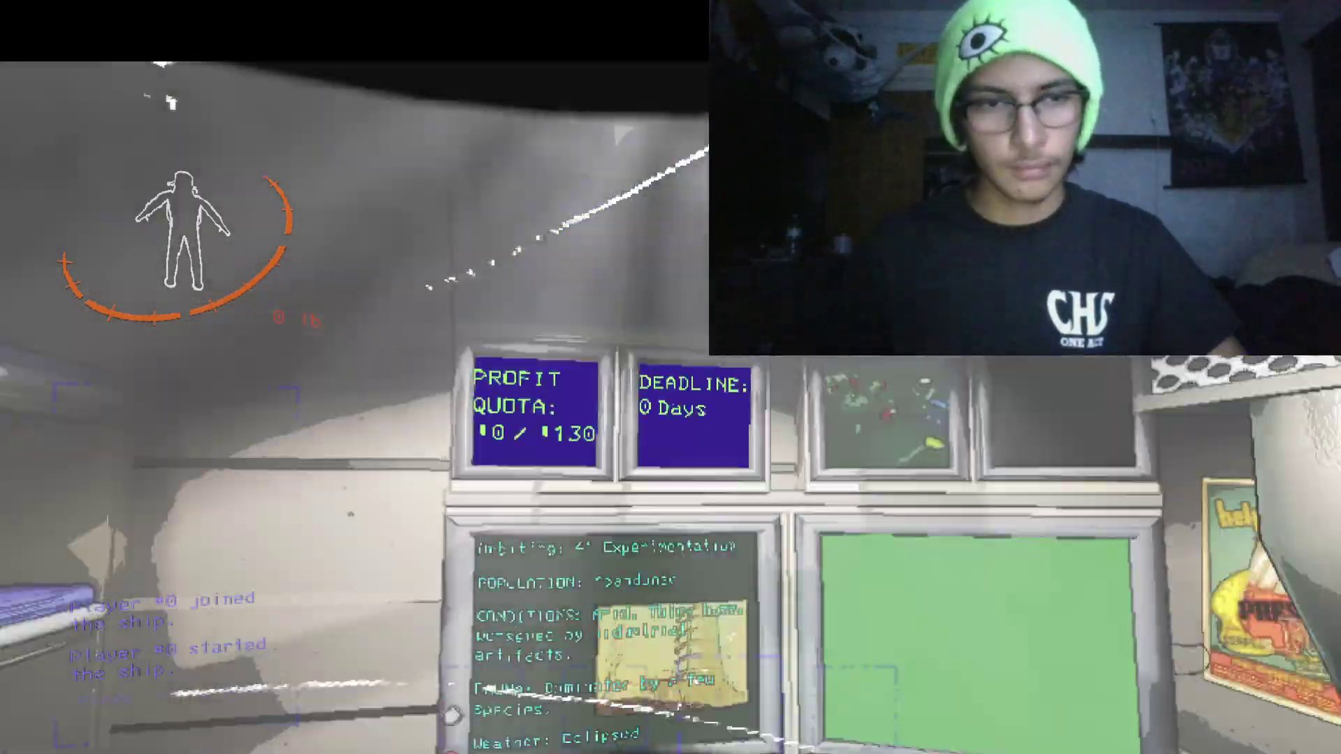
Step: Reopen the terminal and route autopilot to the Company building, buying at 100%
{"action": "key", "text": "e"}
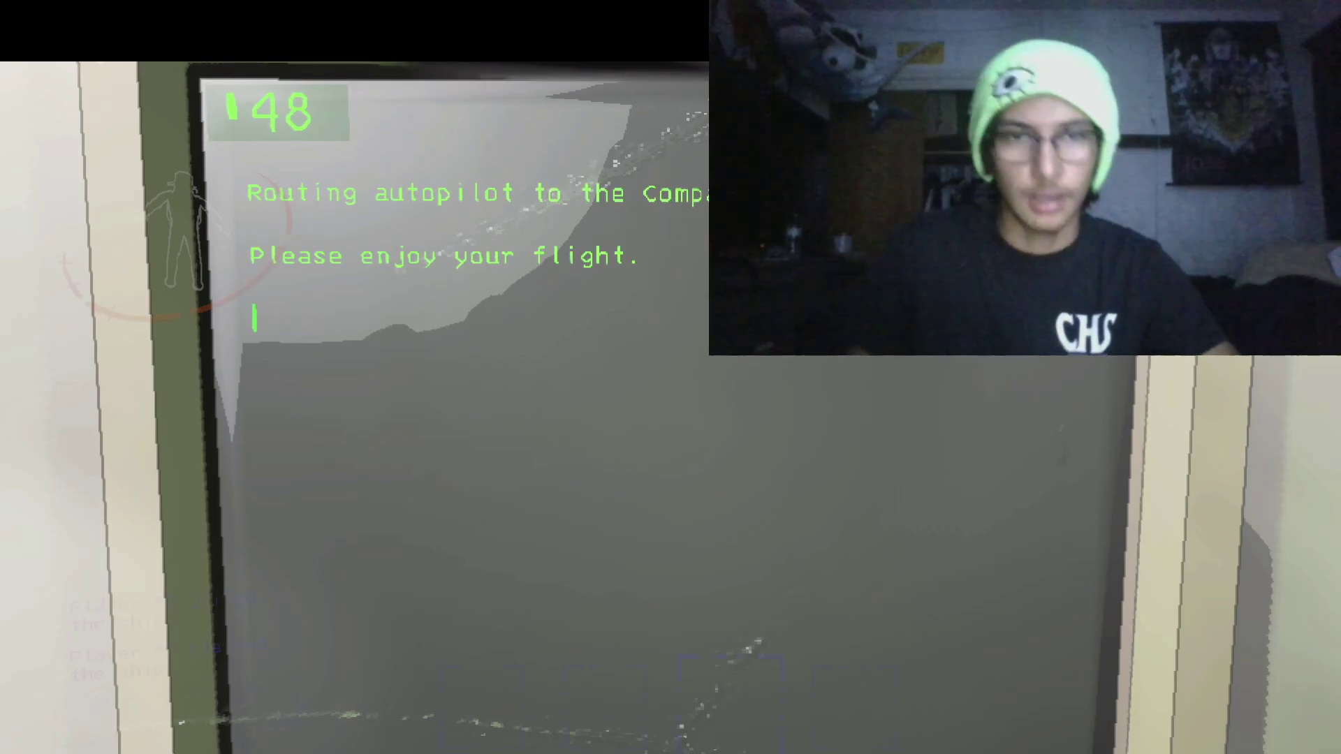
{"action": "key", "text": "Escape"}
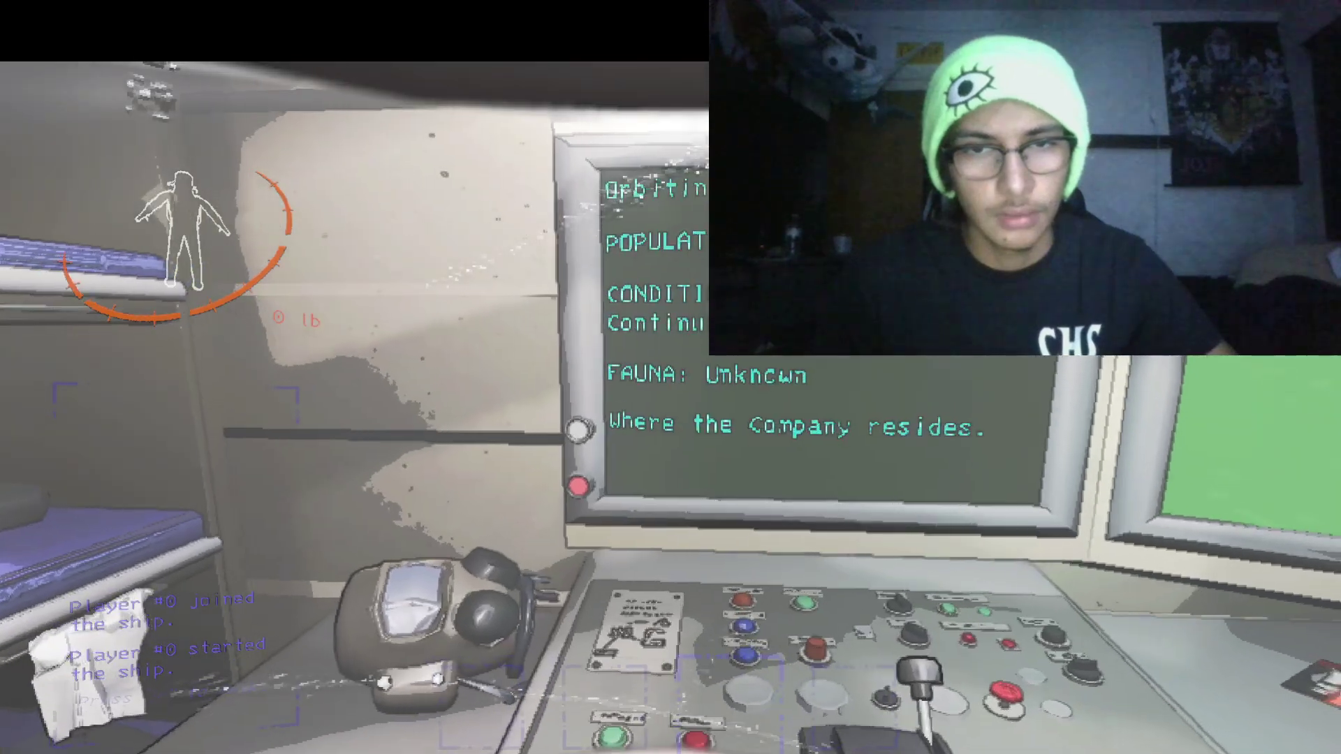
Step: Land at 71 Gordion, pick up two pieces of floor scrap, and pause the game
{"action": "key", "text": "e"}
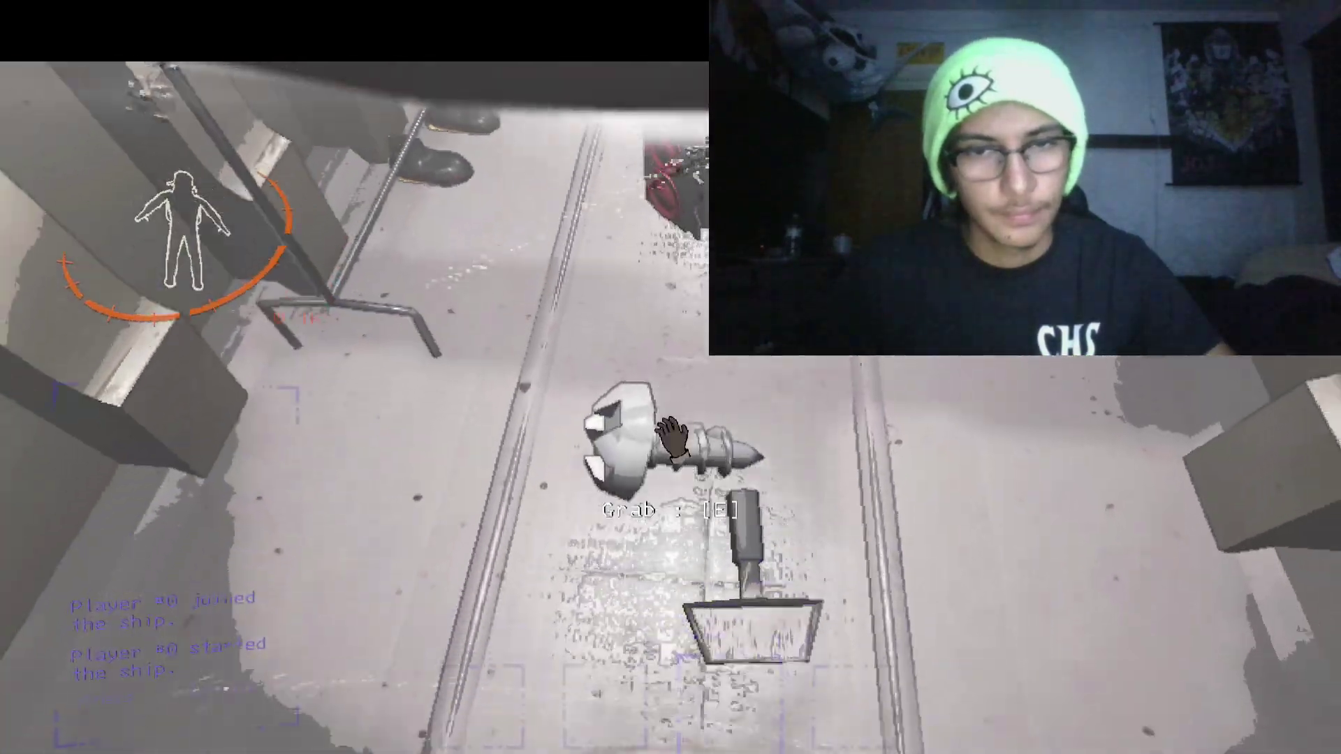
{"action": "key", "text": "e"}
{"action": "key", "text": "e"}
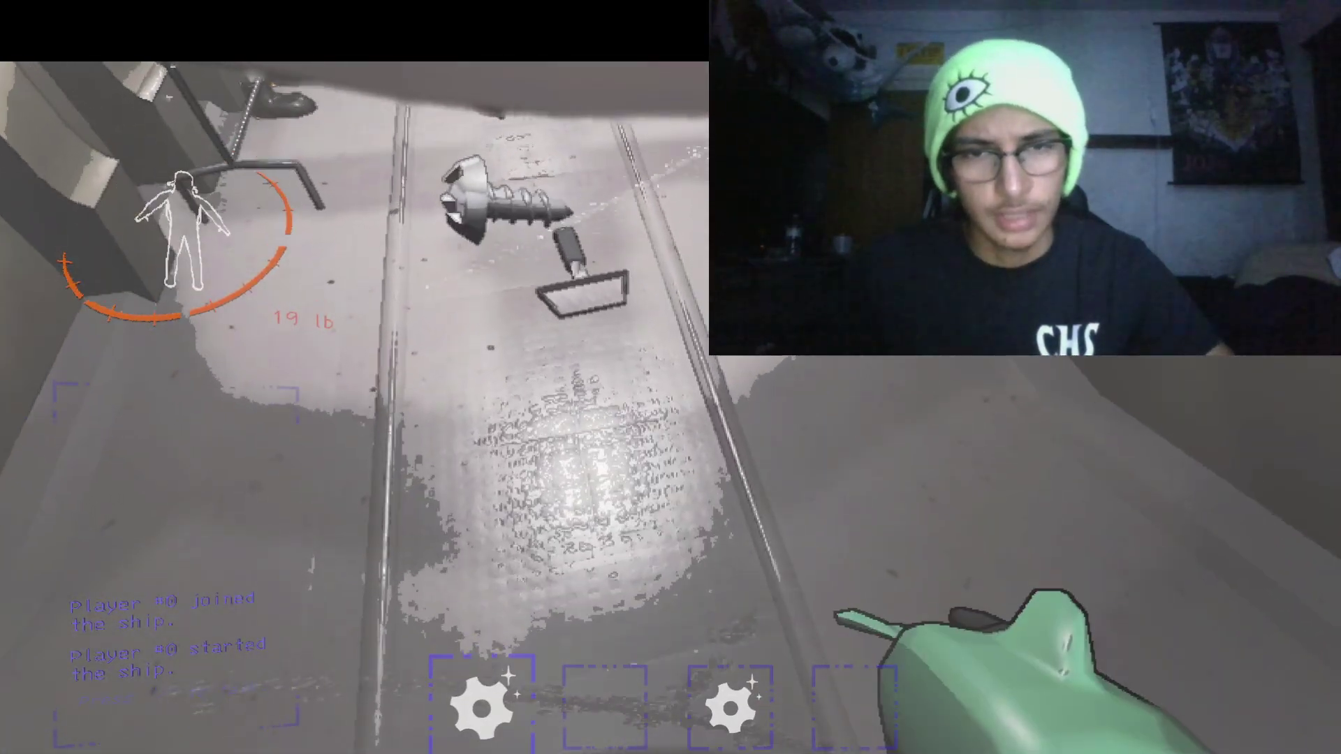
{"action": "key", "text": "e"}
{"action": "key", "text": "e"}
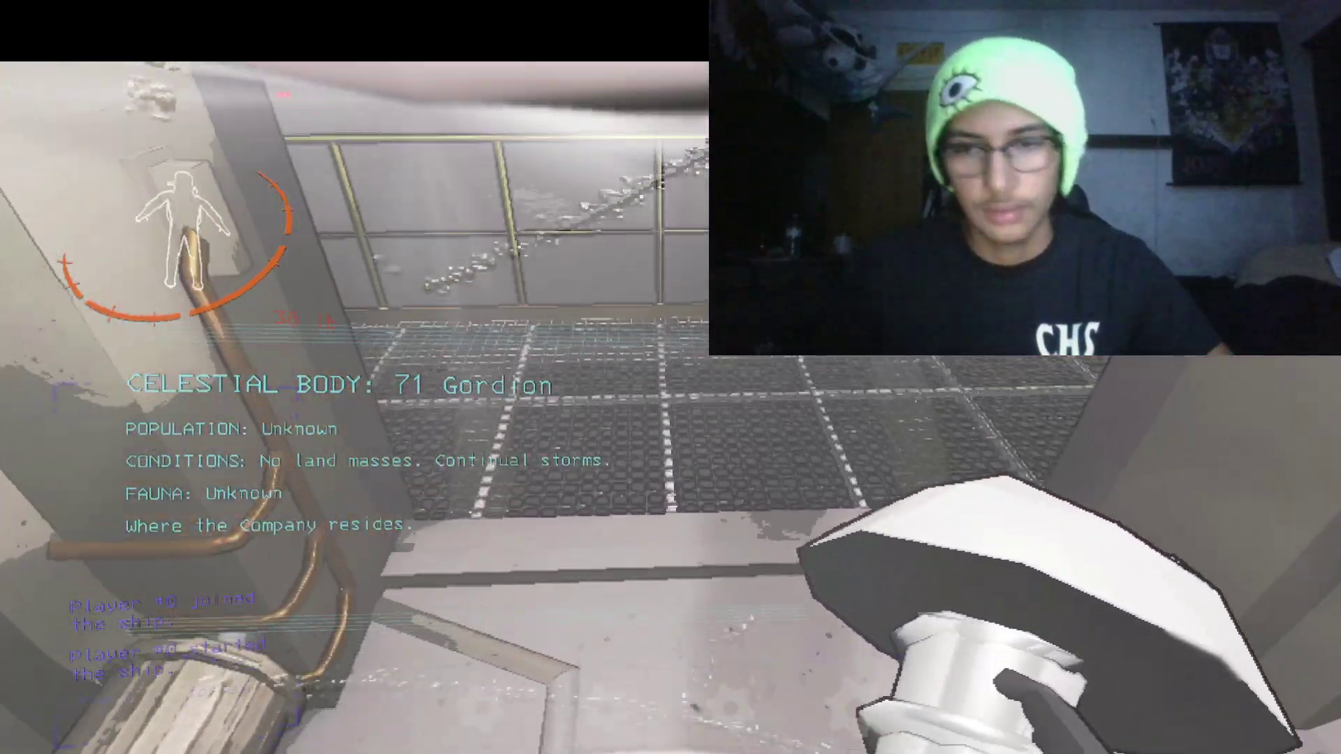
{"action": "key", "text": "Escape"}
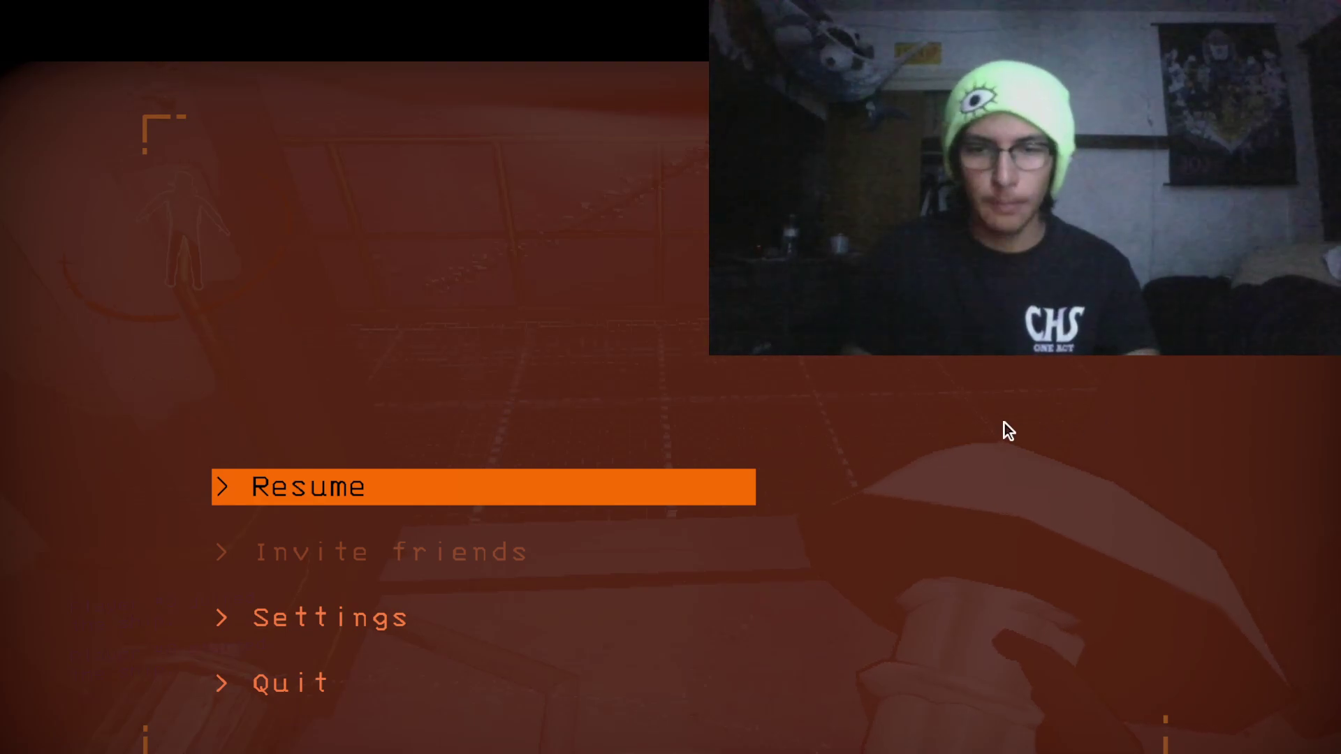
Step: Choose Resume in the pause menu to unpause the game aboard the ship
{"action": "left_click", "coordinate": [672, 493]}
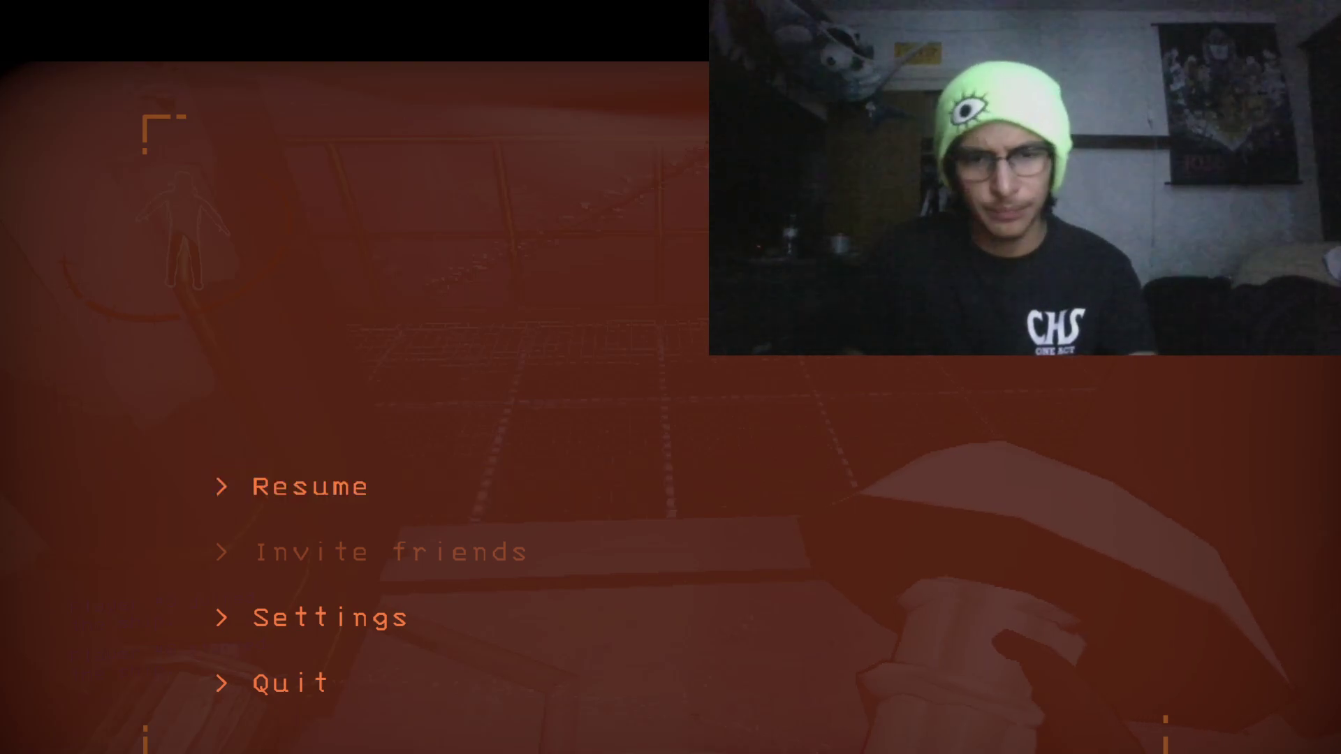
{"action": "left_click", "coordinate": [708, 481]}
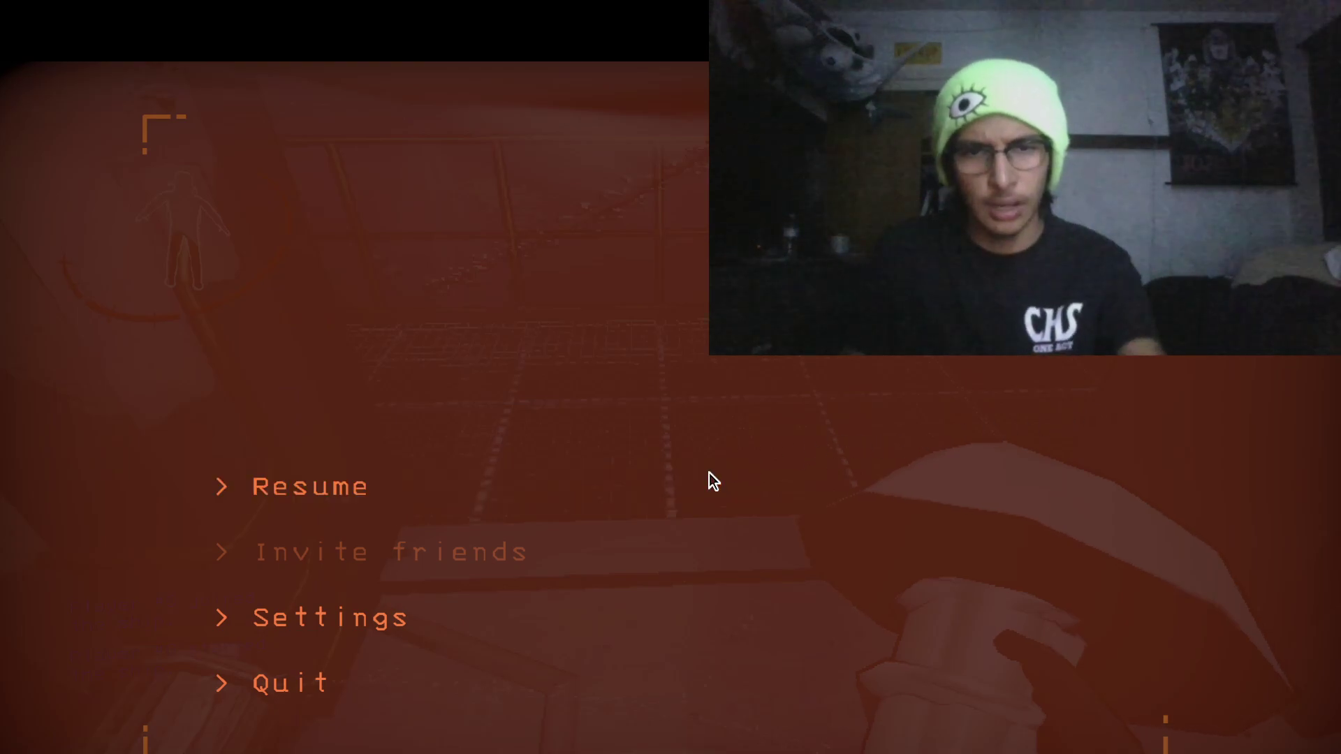
{"action": "left_click", "coordinate": [693, 494]}
Step: Unpause, sprint to the sell counter and place the held scrap on it
{"action": "key", "text": "Escape"}
{"action": "key", "text": "Escape"}
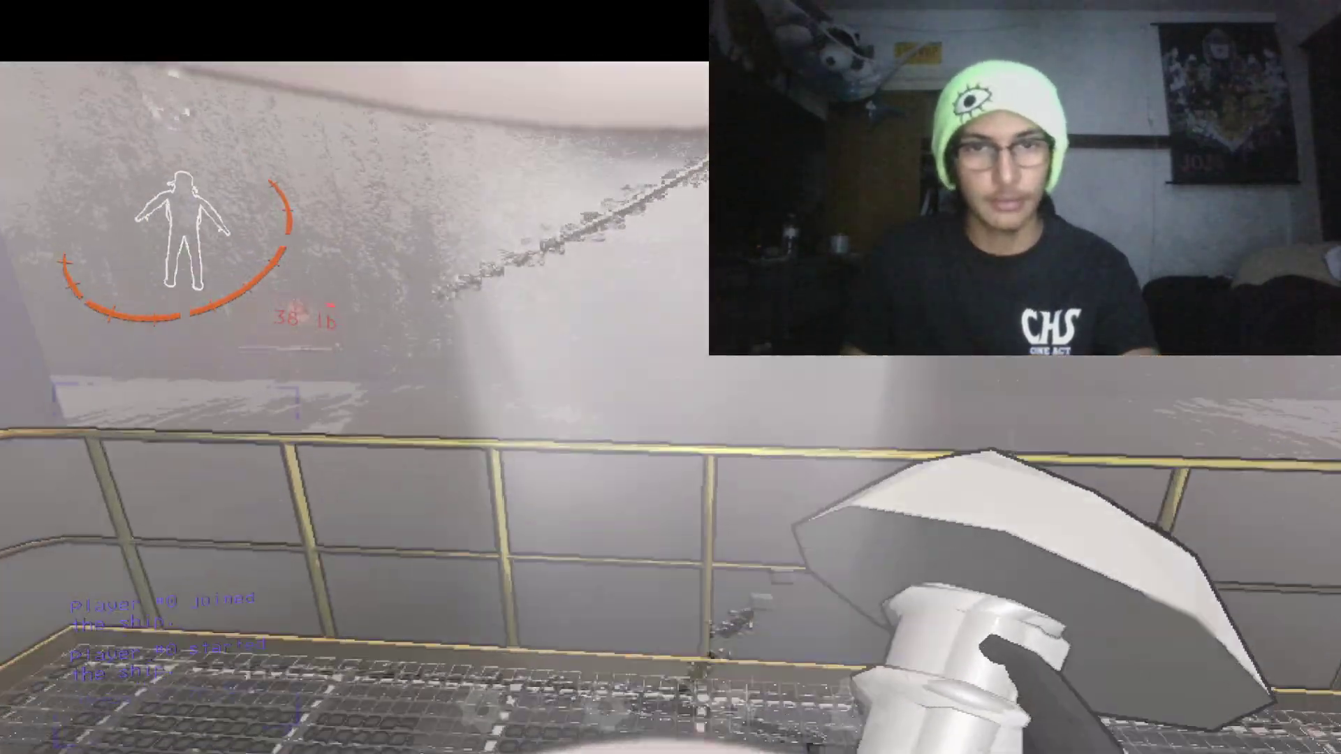
{"action": "key", "text": "shift+w"}
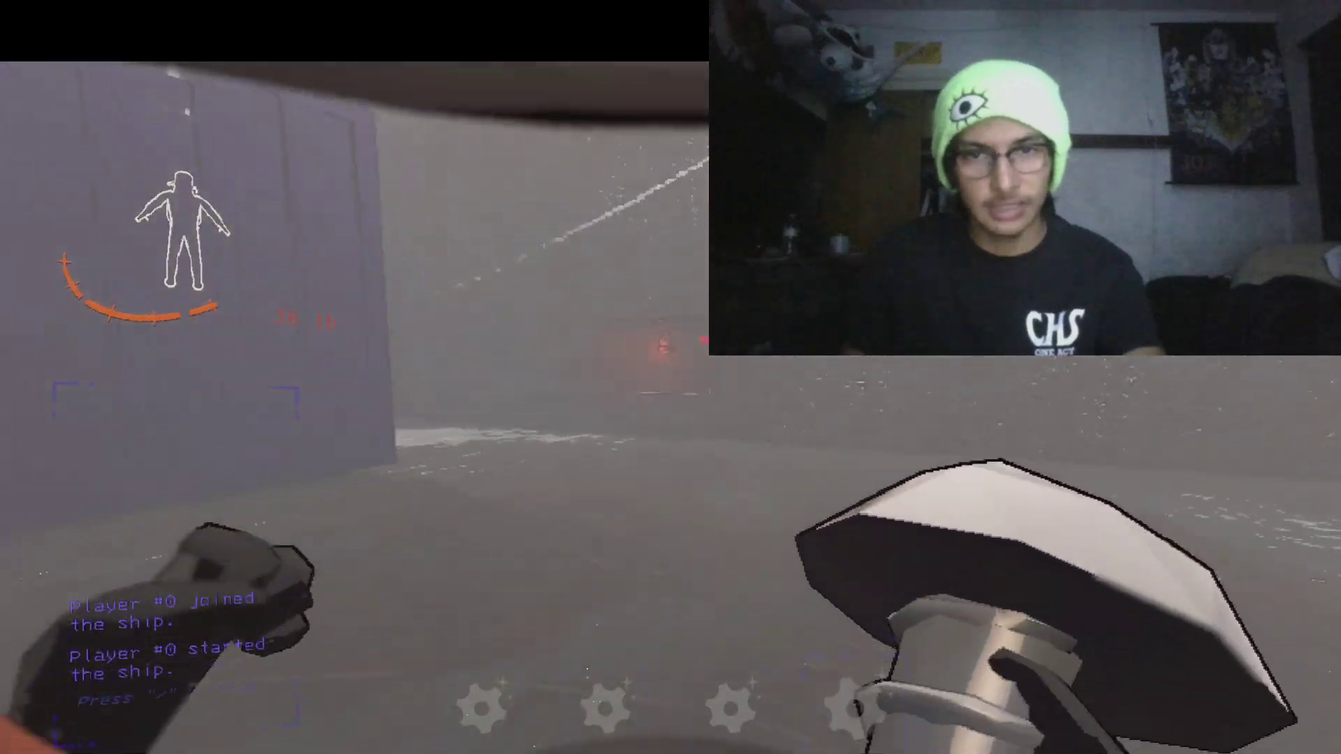
{"action": "key", "text": "w"}
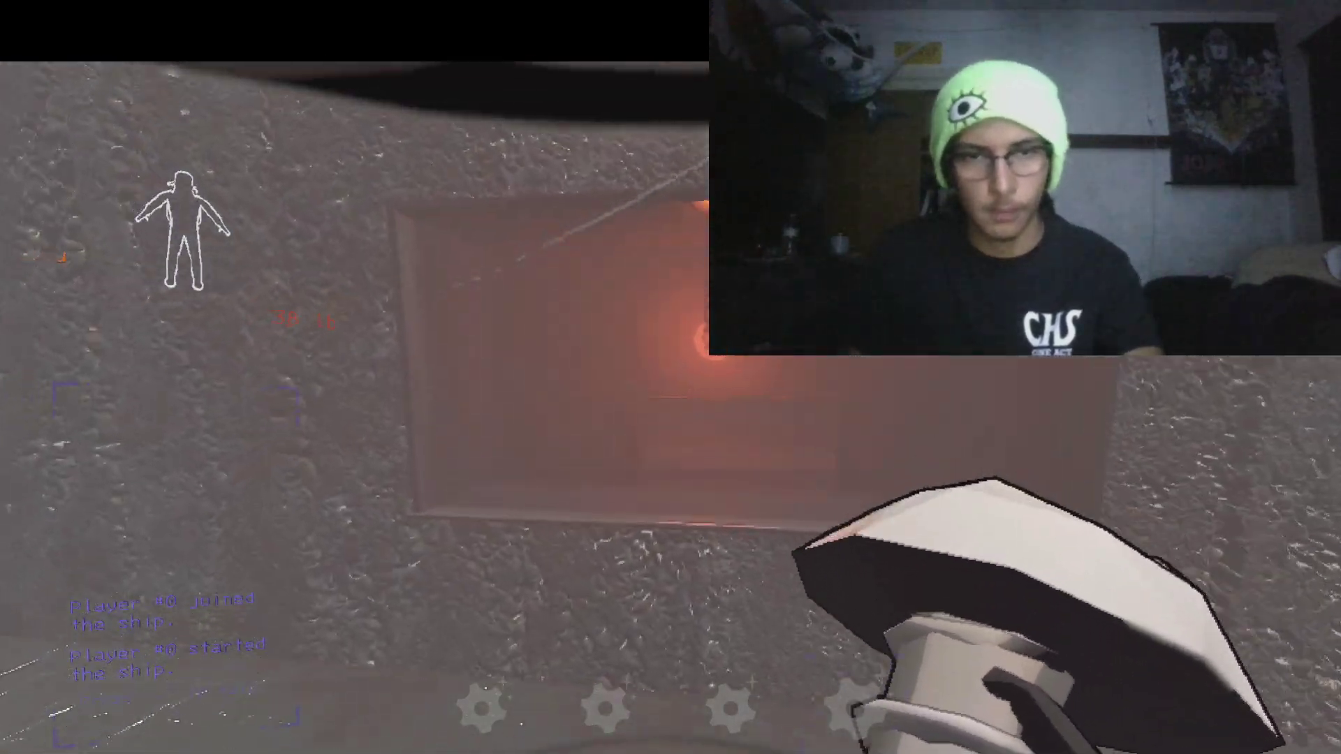
{"action": "key", "text": "e"}
{"action": "key", "text": "e"}
{"action": "scroll", "coordinate": [671, 434], "scroll_direction": "down", "scroll_amount": 1}
{"action": "key", "text": "e"}
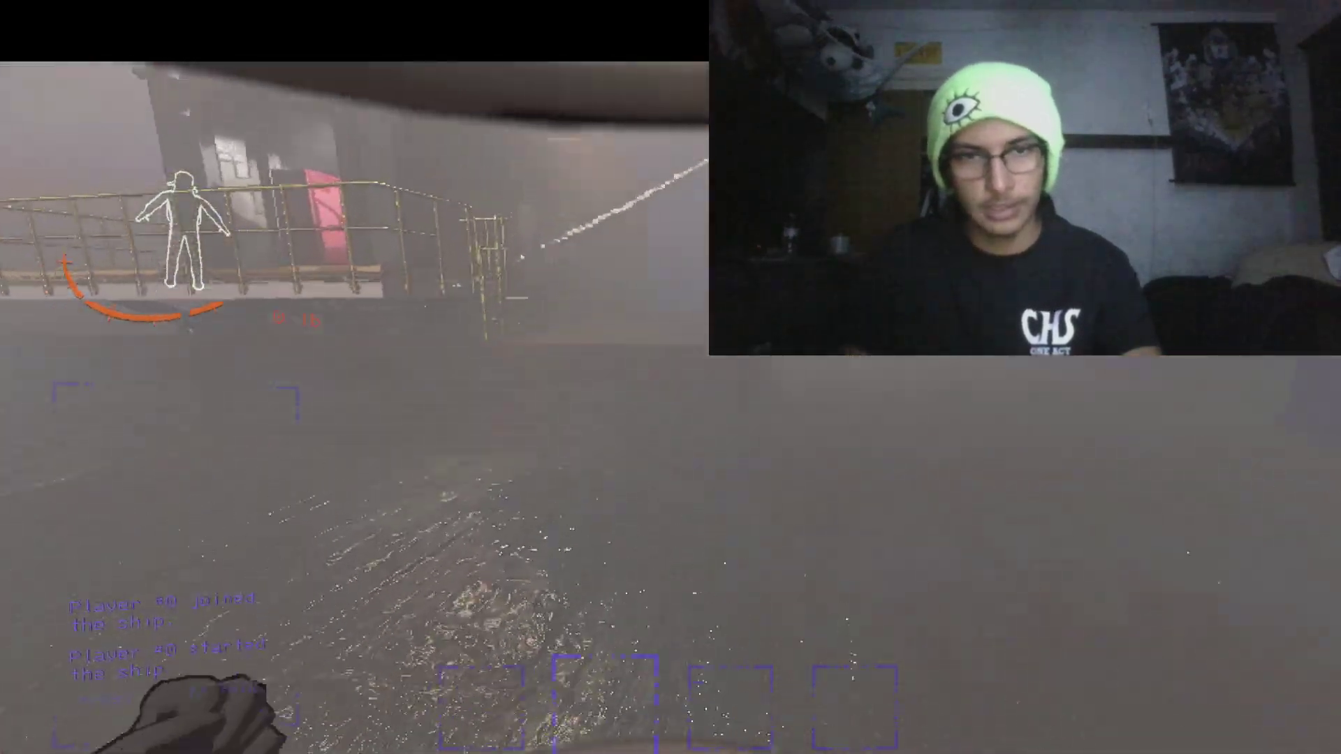
Step: Return into the ship and pick up the 42 lb engine part from the corridor
{"action": "key", "text": "w"}
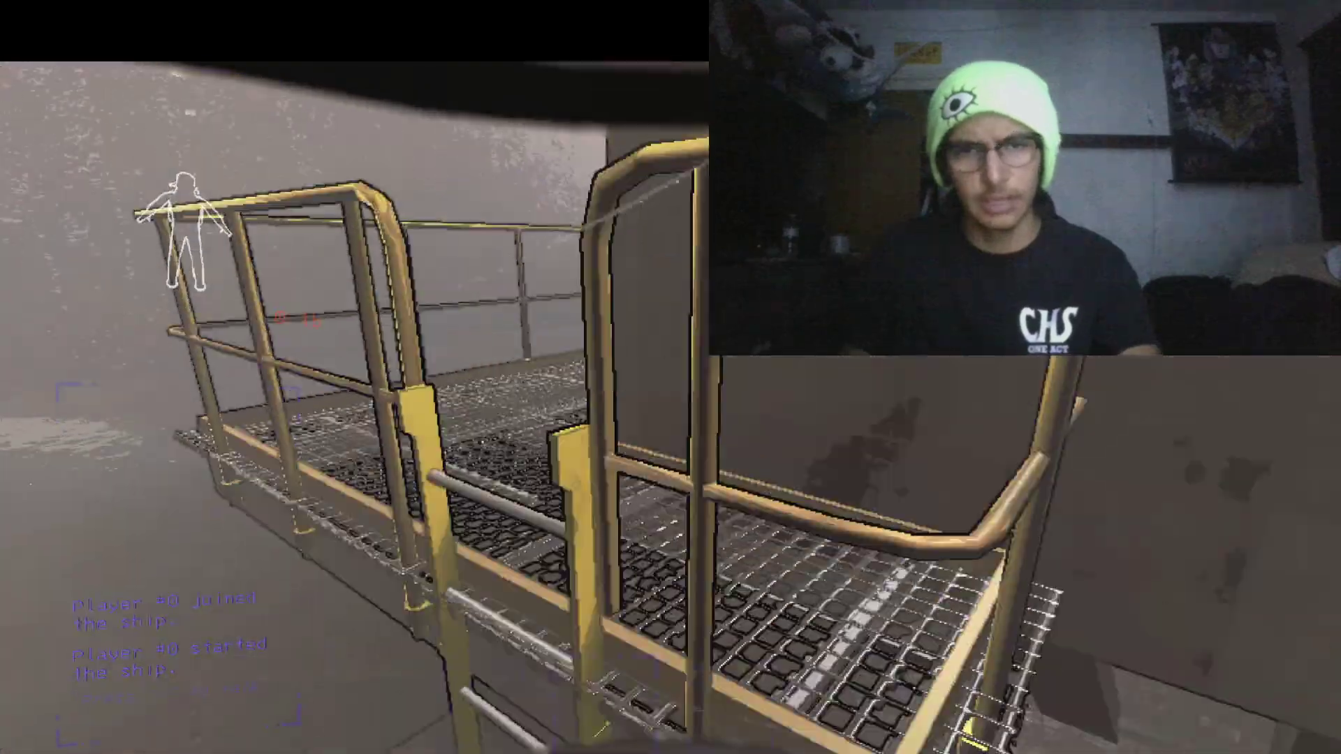
{"action": "key", "text": "w"}
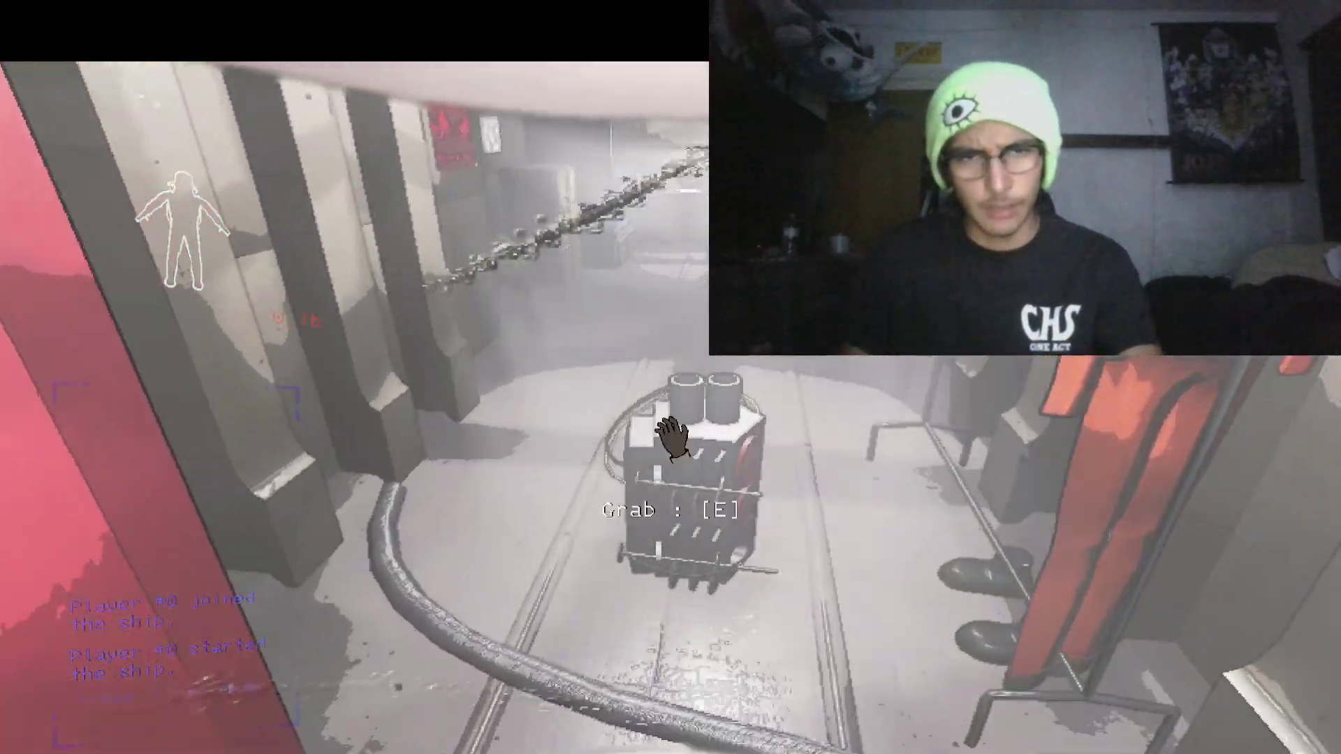
{"action": "key", "text": "e"}
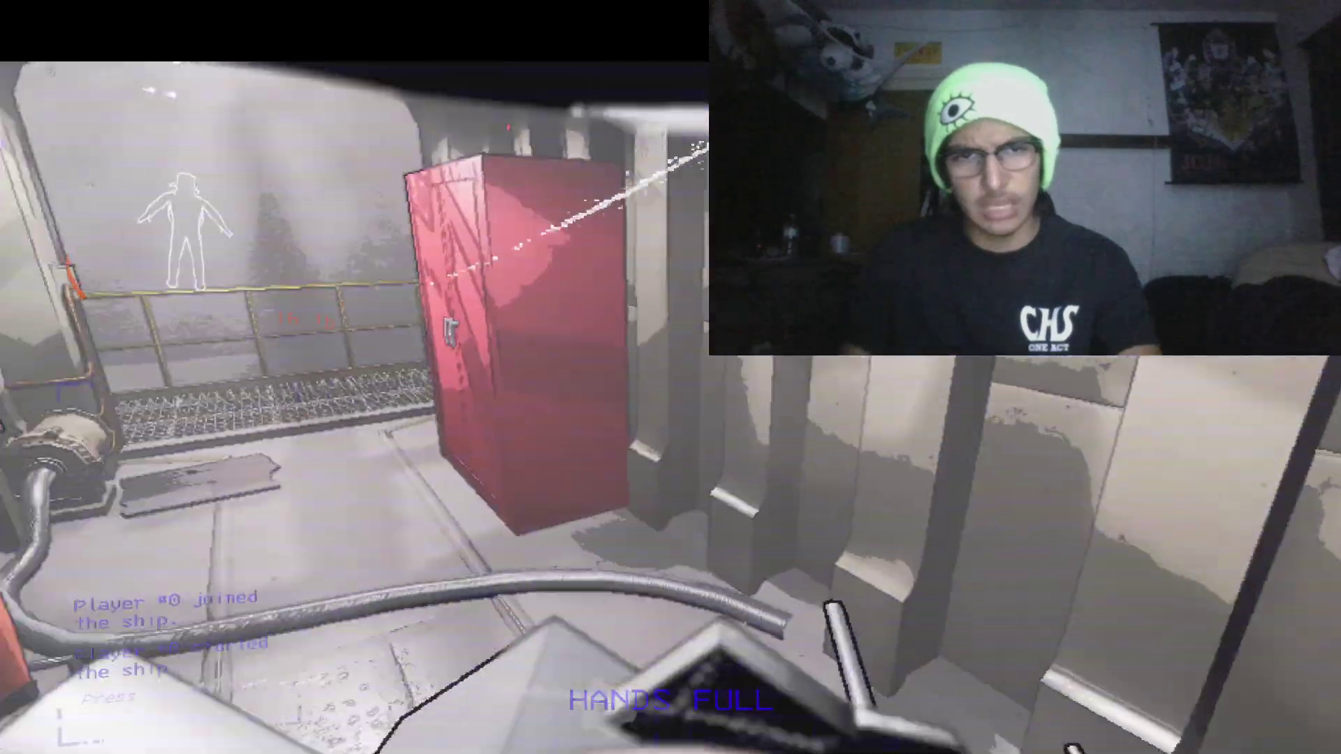
{"action": "key", "text": "w"}
{"action": "key", "text": "w"}
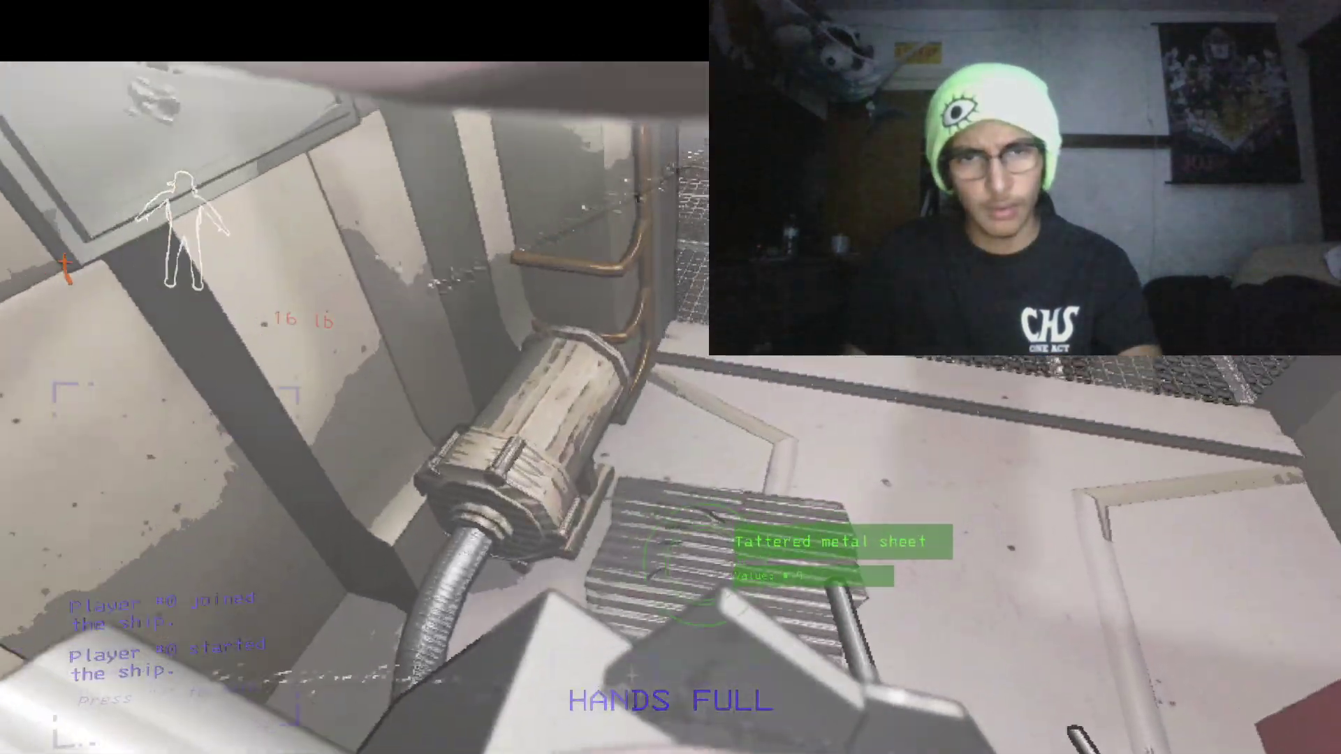
{"action": "key", "text": "w"}
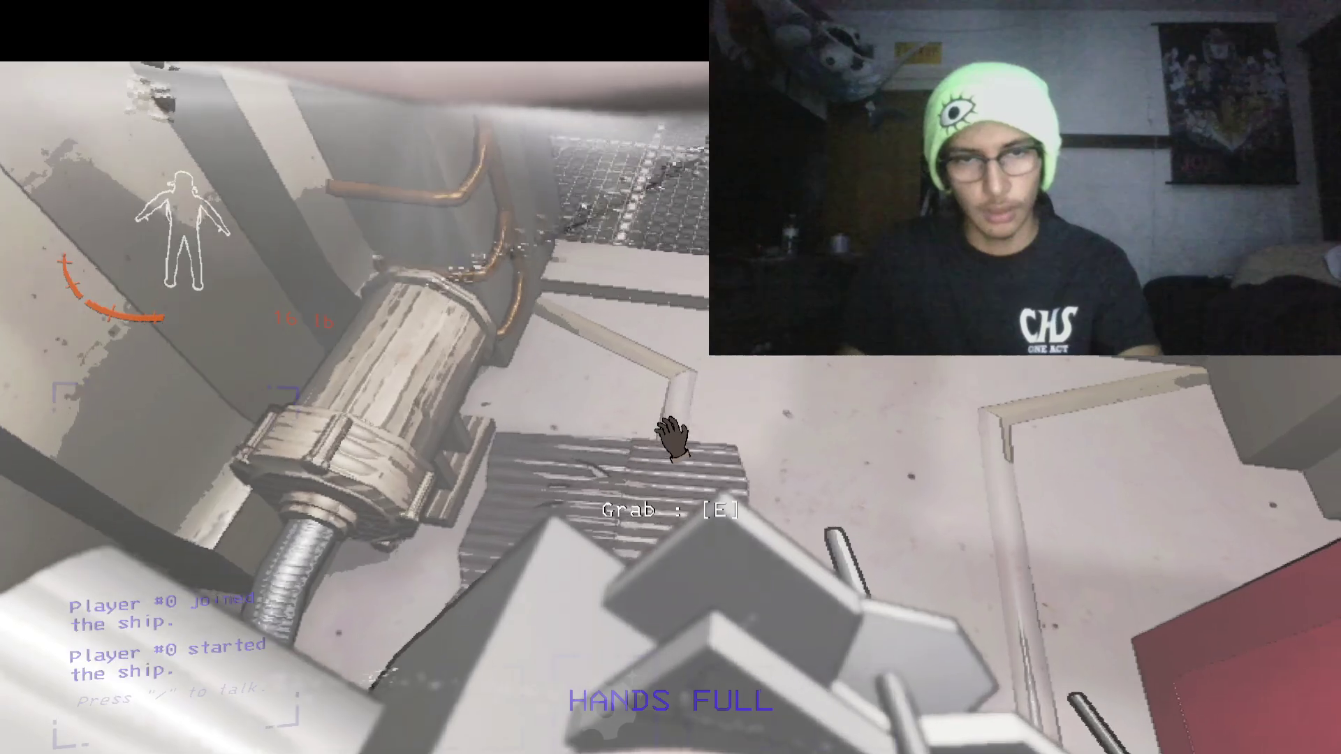
{"action": "key", "text": "w"}
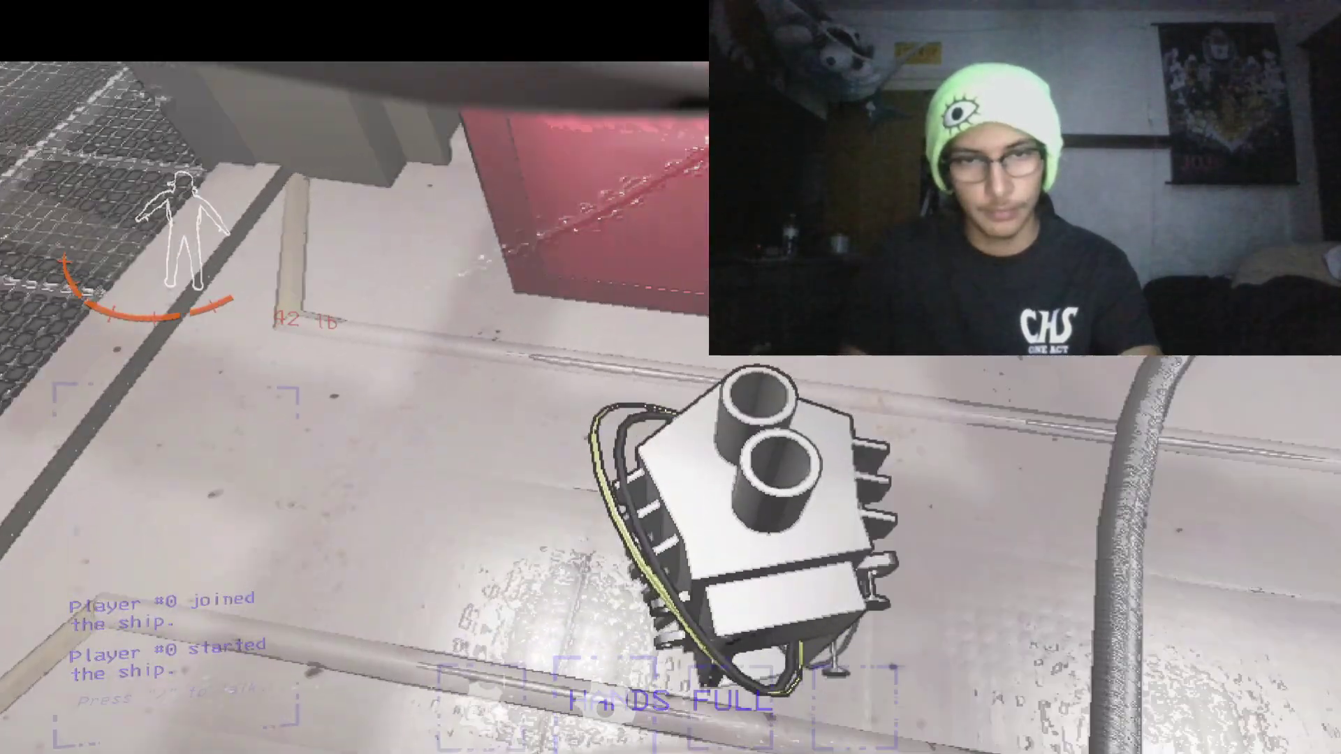
{"action": "key", "text": "w"}
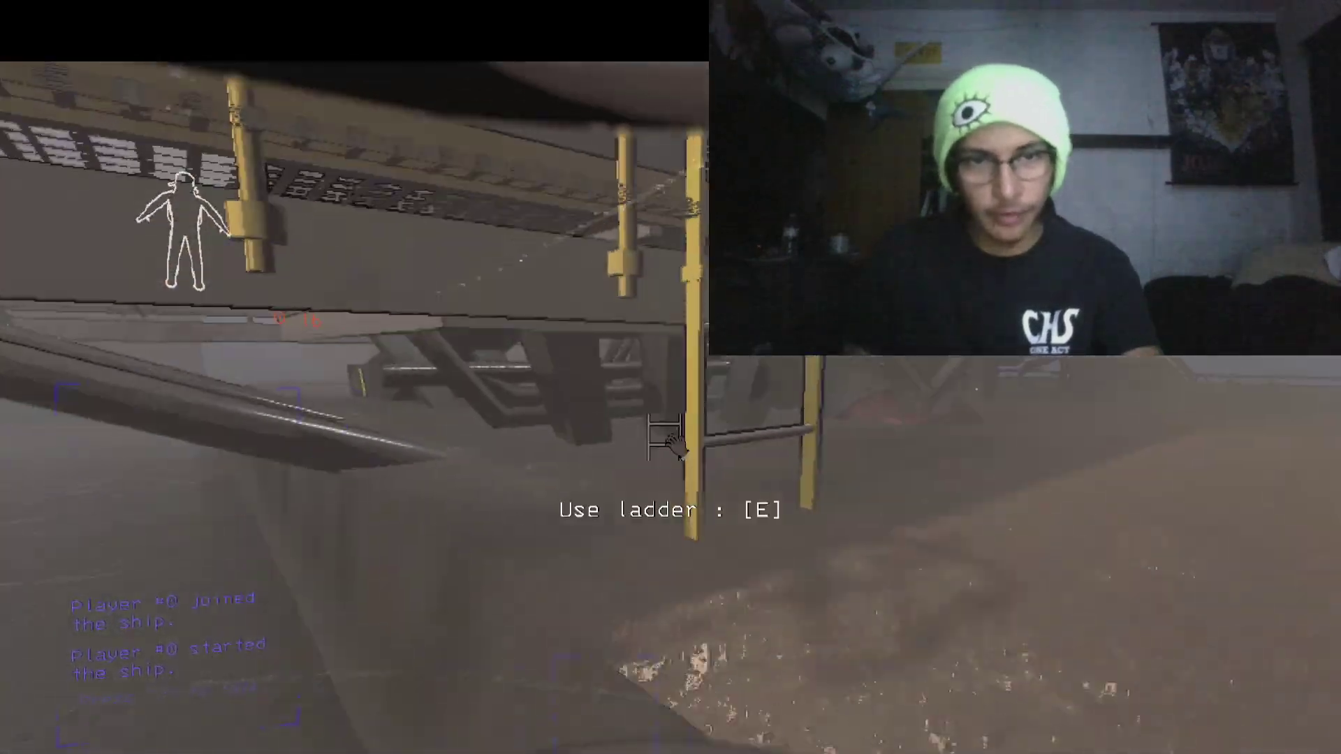
Step: Climb the ladder up onto the ship's catwalk
{"action": "key", "text": "e"}
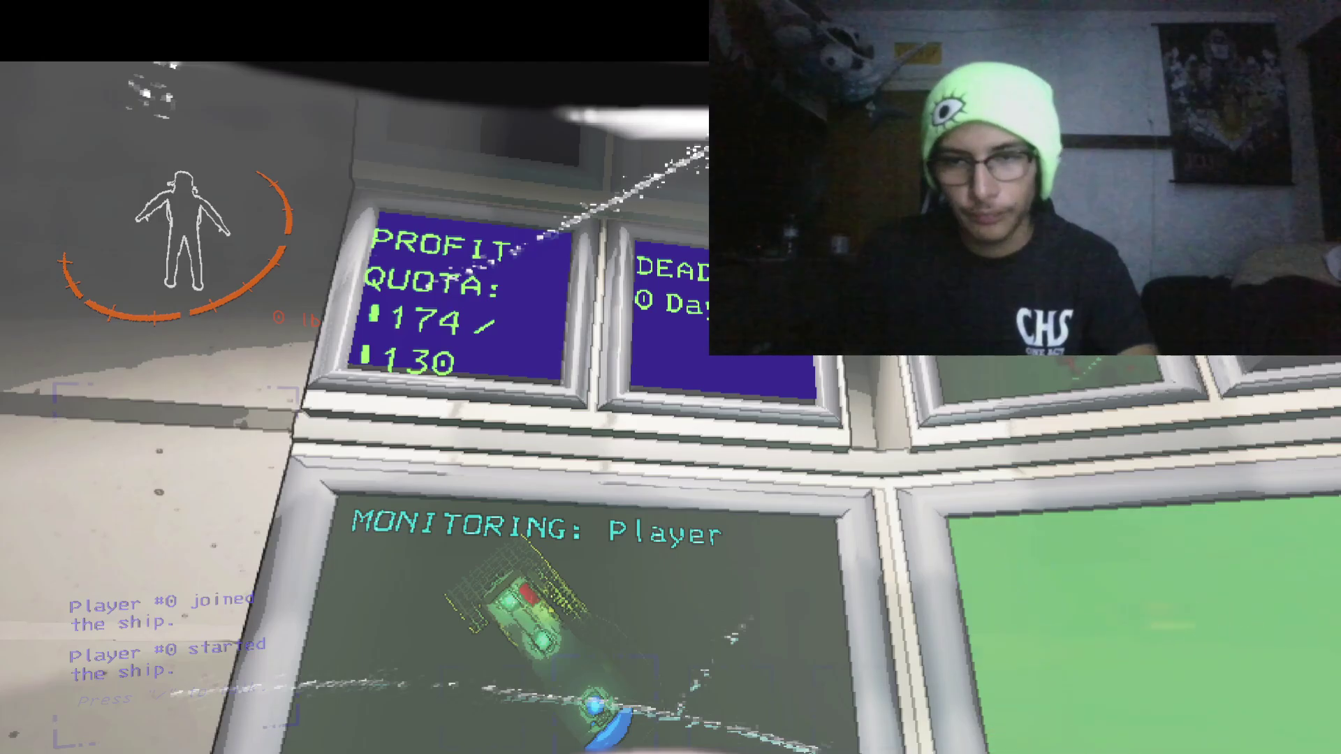
Step: Step out onto the foggy ground, turn back and return to the control console
{"action": "key", "text": "w"}
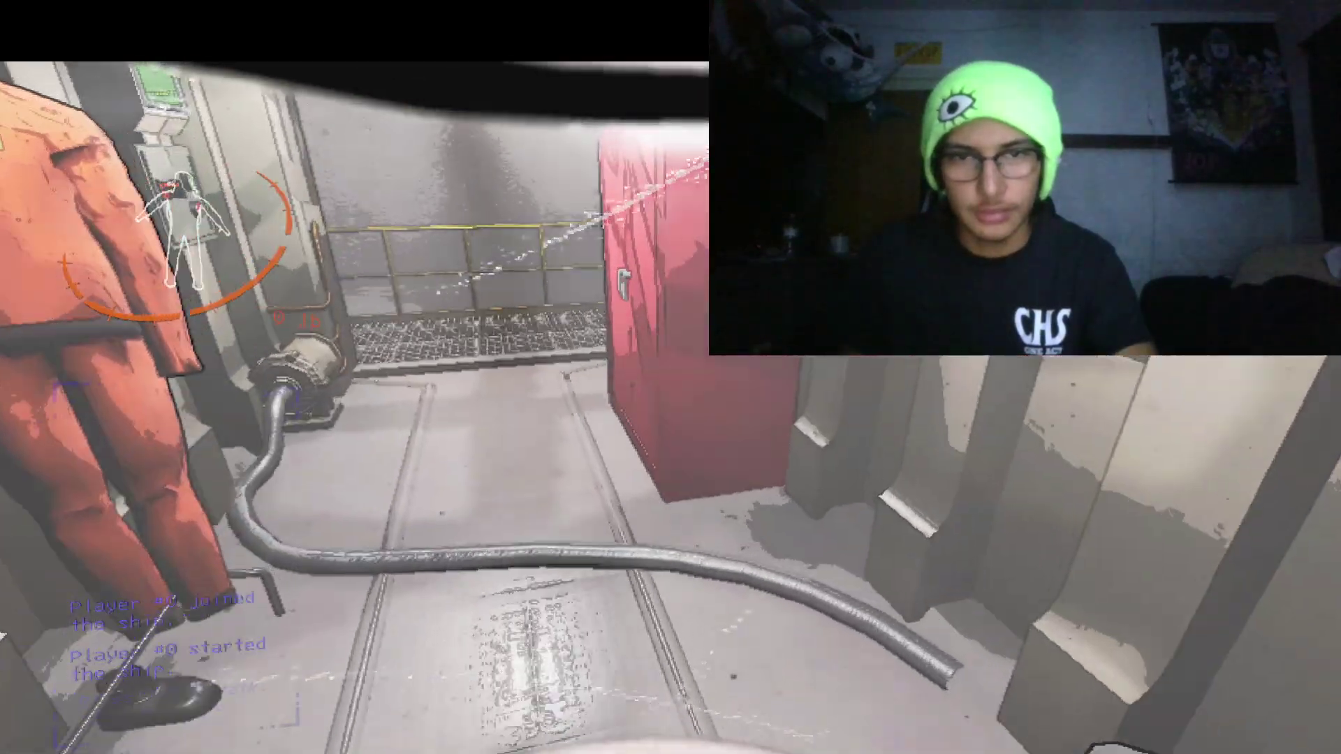
{"action": "key", "text": "w"}
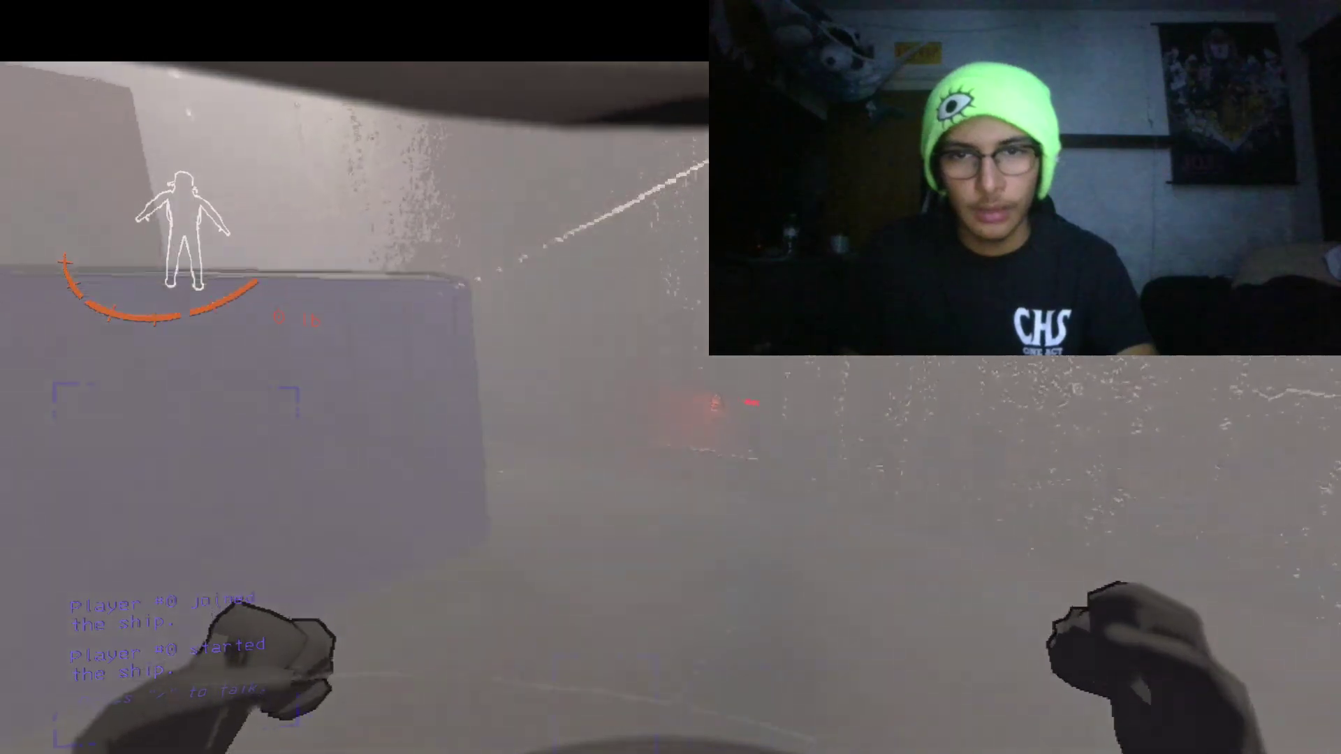
{"action": "key", "text": "w"}
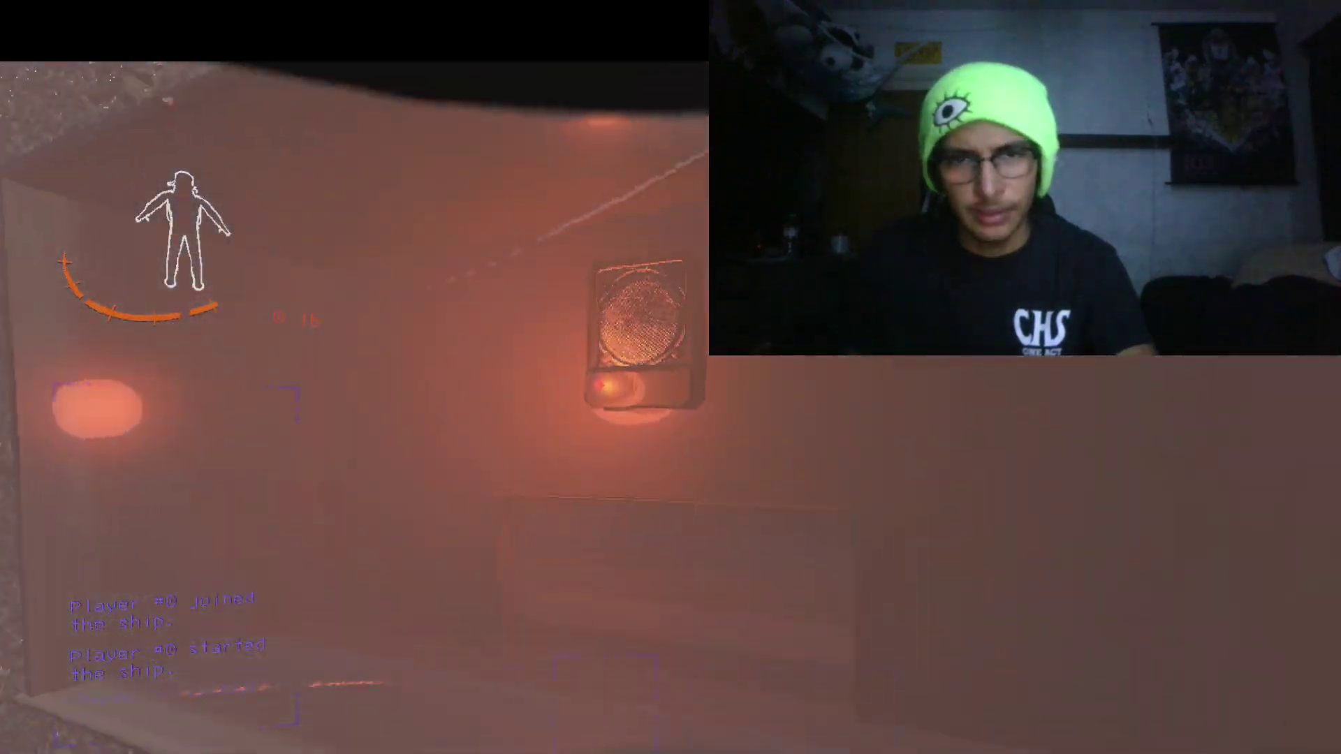
{"action": "left_click_drag", "start_coordinate": [670, 419], "coordinate": [775, 420]}
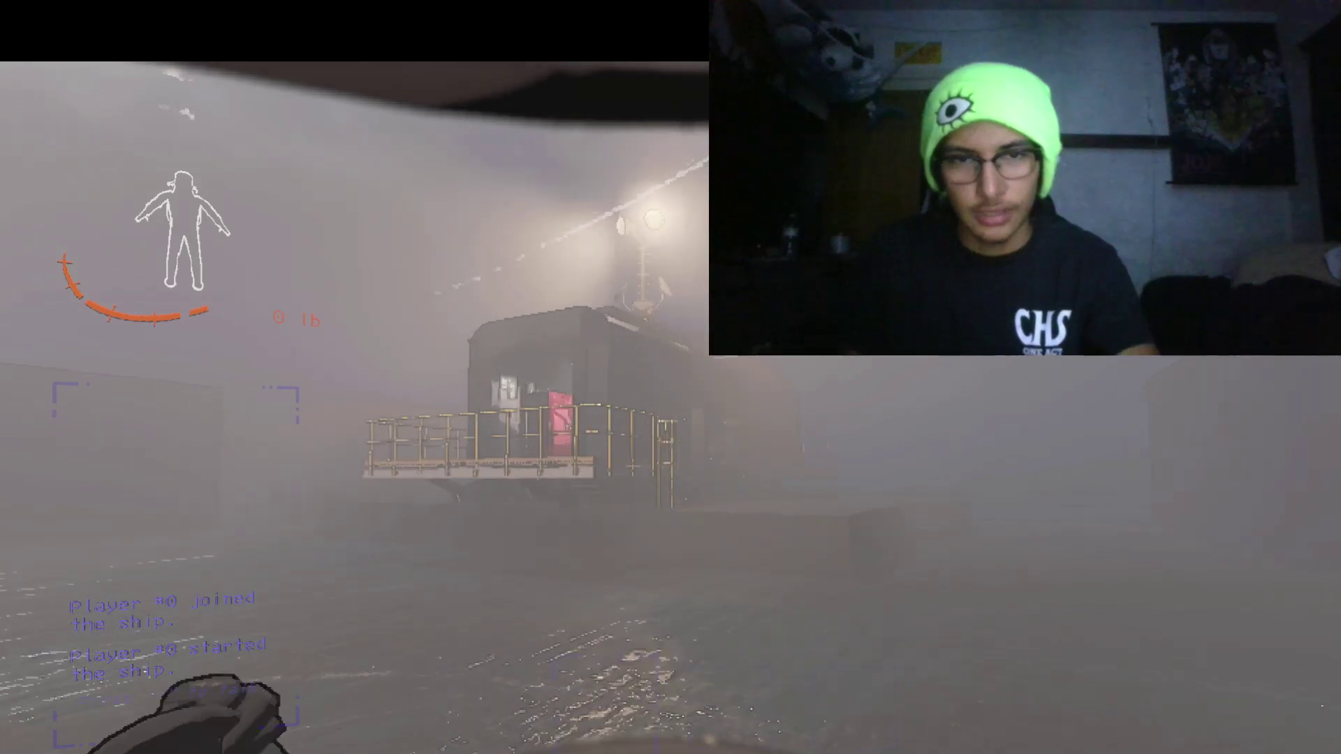
{"action": "key", "text": "w"}
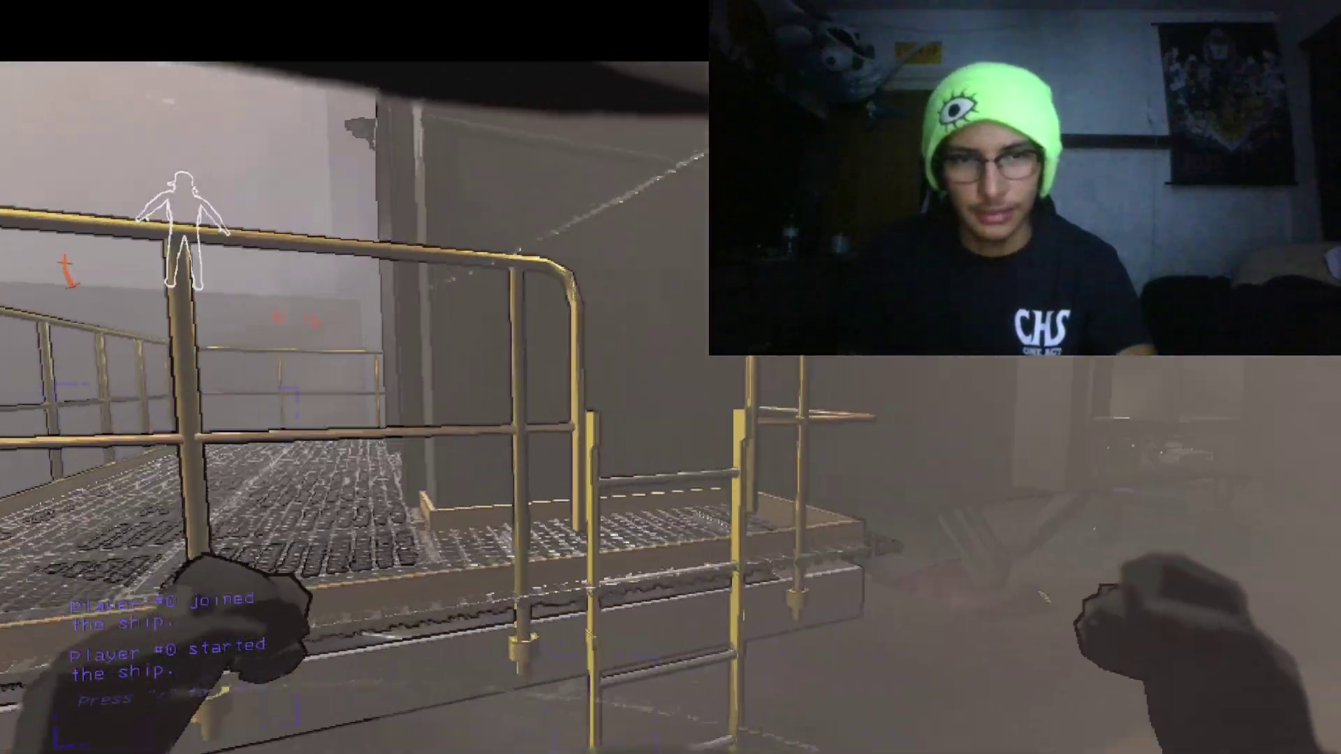
{"action": "key", "text": "w"}
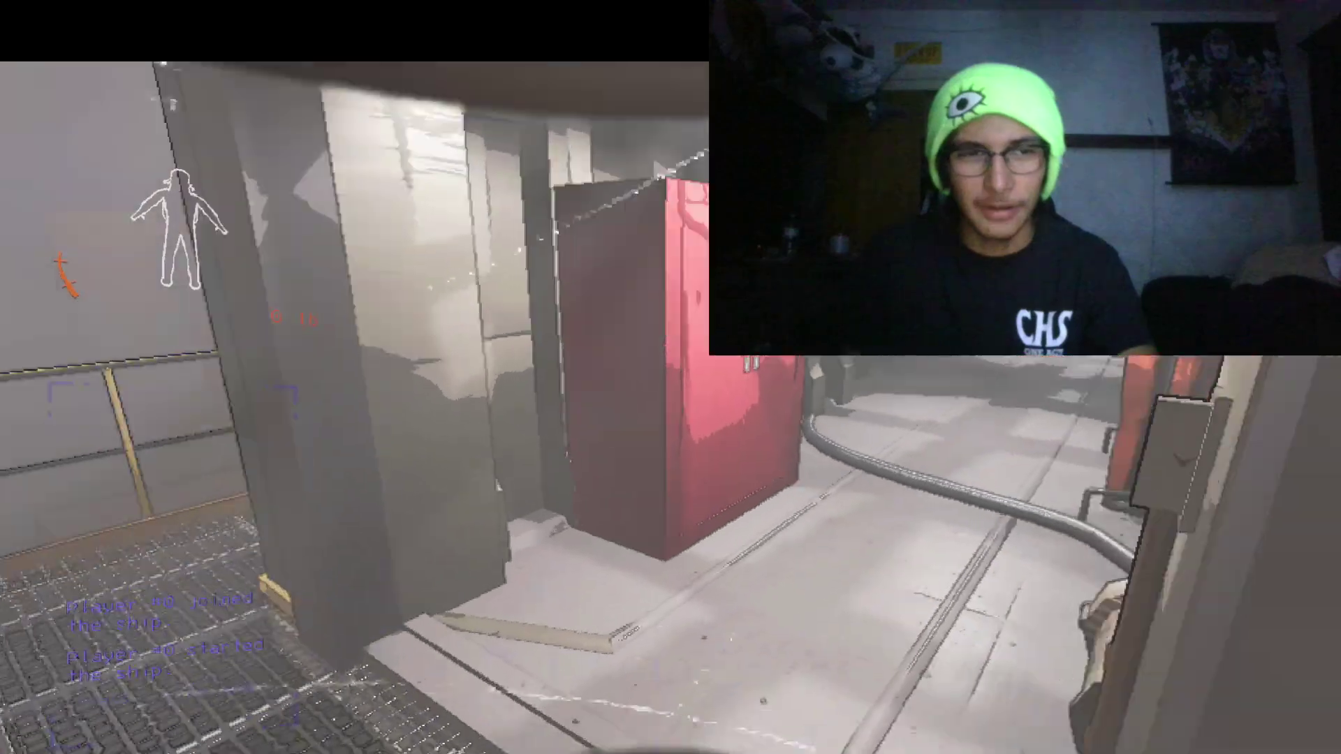
{"action": "key", "text": "w"}
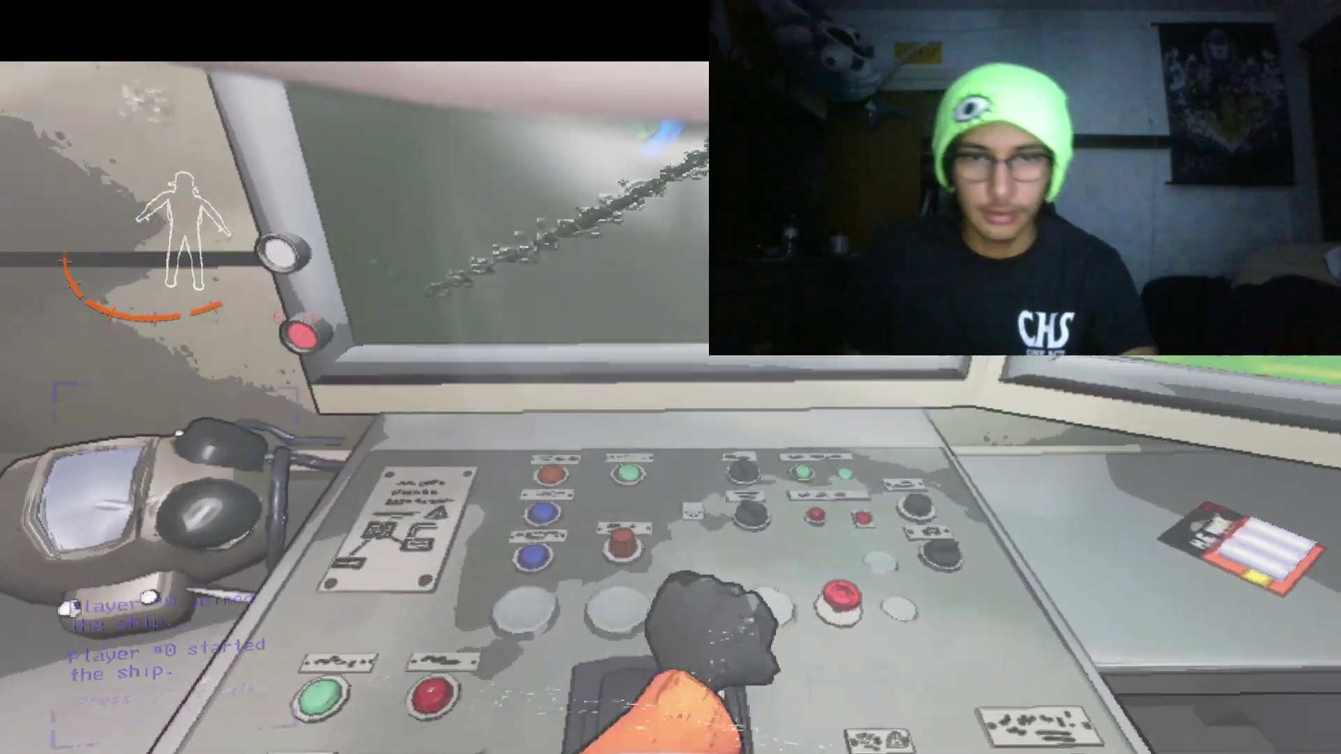
Step: Take off into orbit with the new 244 quota and access the terminal
{"action": "key", "text": "w"}
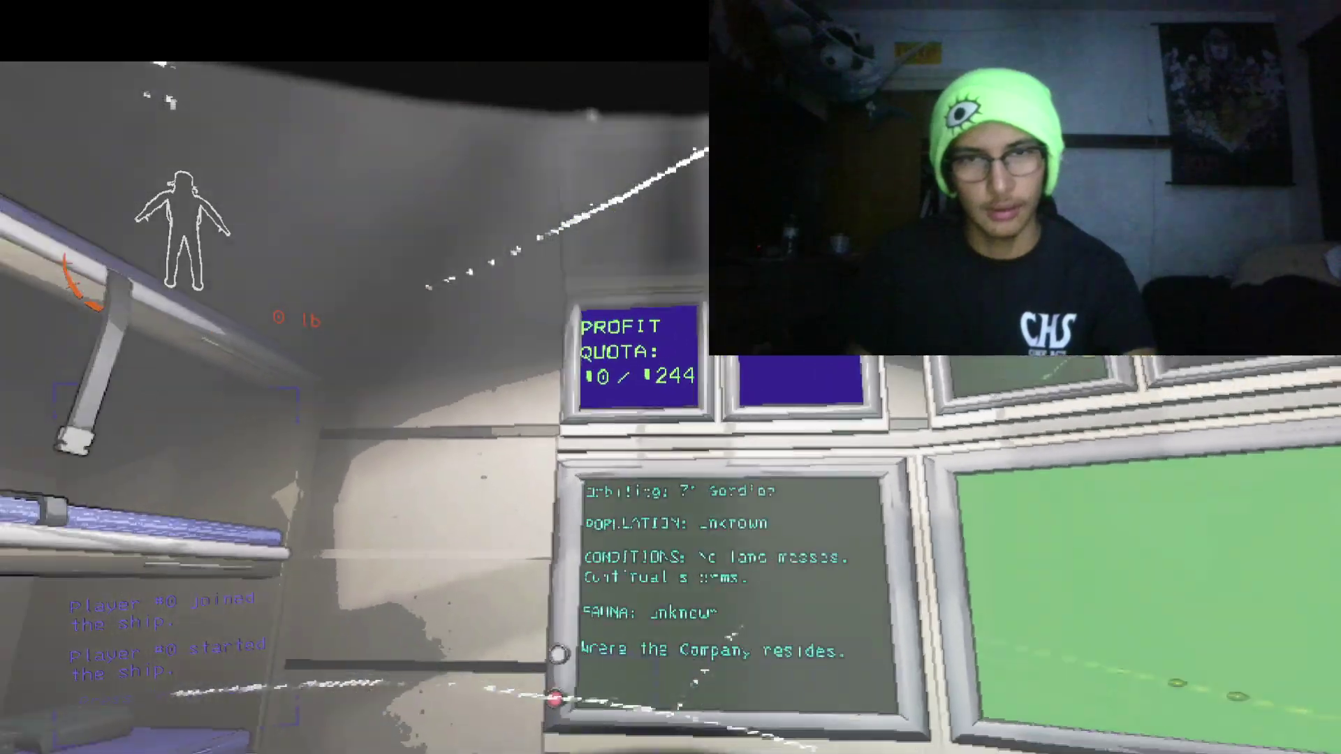
{"action": "key", "text": "e"}
{"action": "type", "text": "moons"}
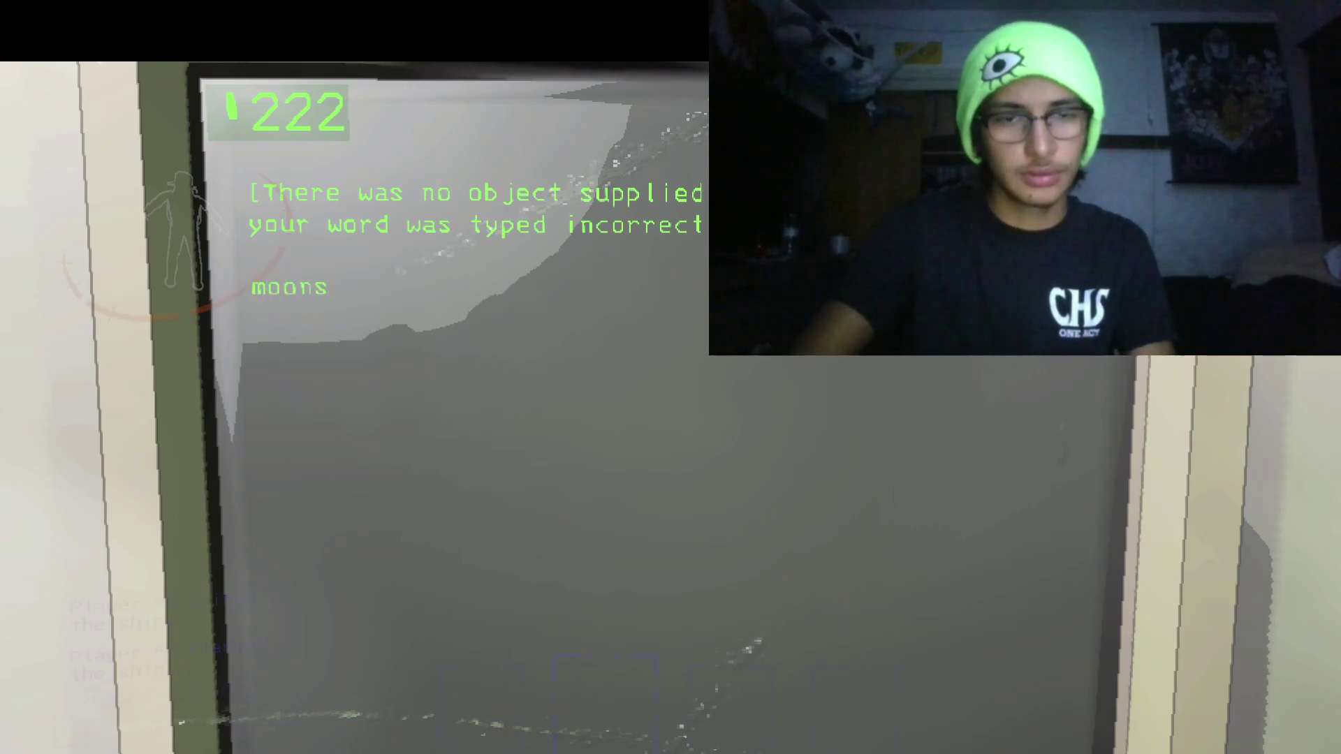
Step: Run the help and moons commands to list the available moons
{"action": "key", "text": "BackSpace"}
{"action": "key", "text": "BackSpace"}
{"action": "key", "text": "BackSpace"}
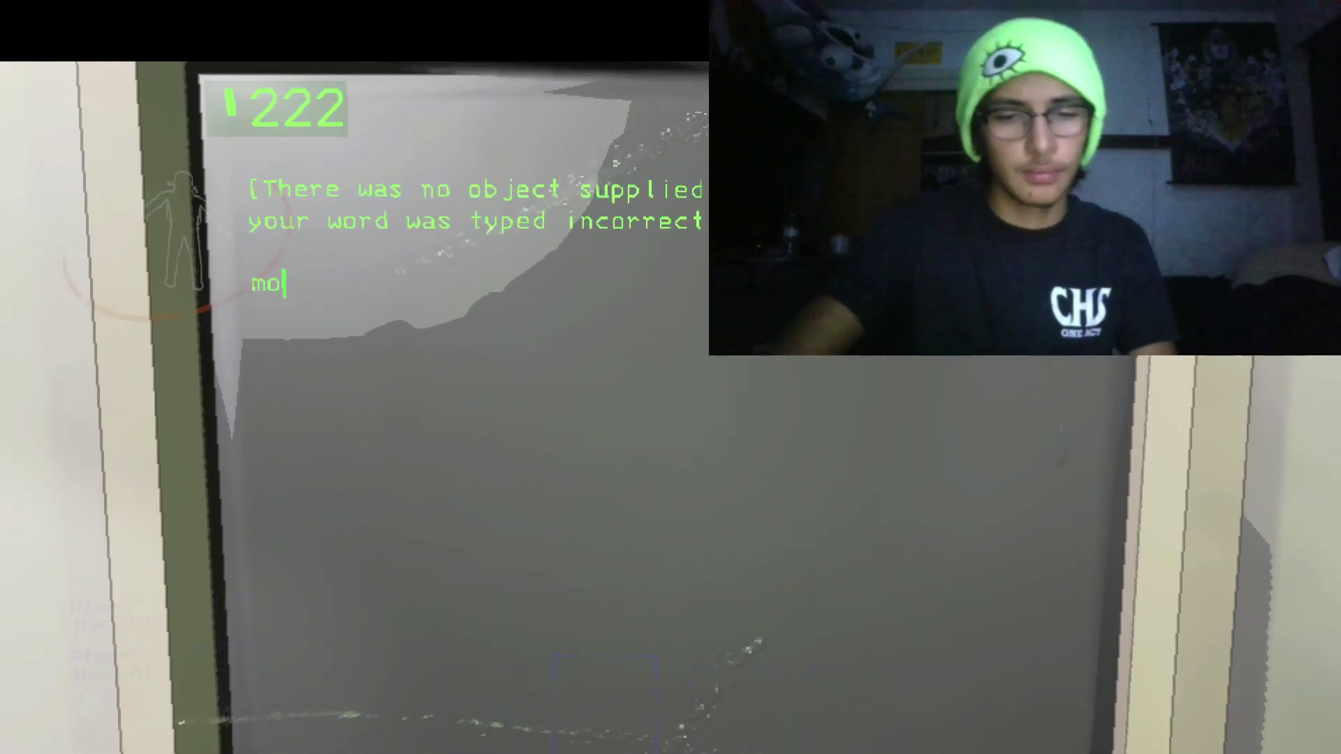
{"action": "type", "text": "o"}
{"action": "key", "text": "Return"}
{"action": "type", "text": "help"}
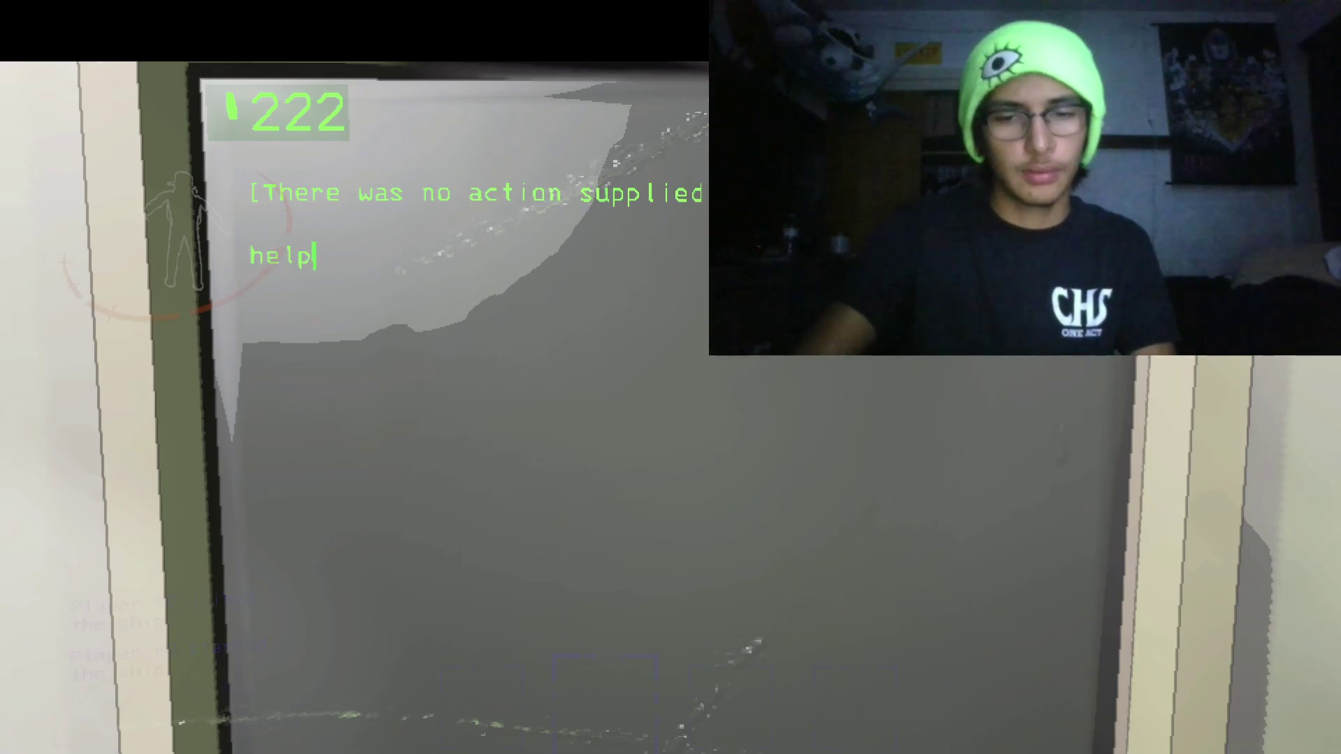
{"action": "key", "text": "Return"}
{"action": "type", "text": "moons"}
{"action": "key", "text": "Return"}
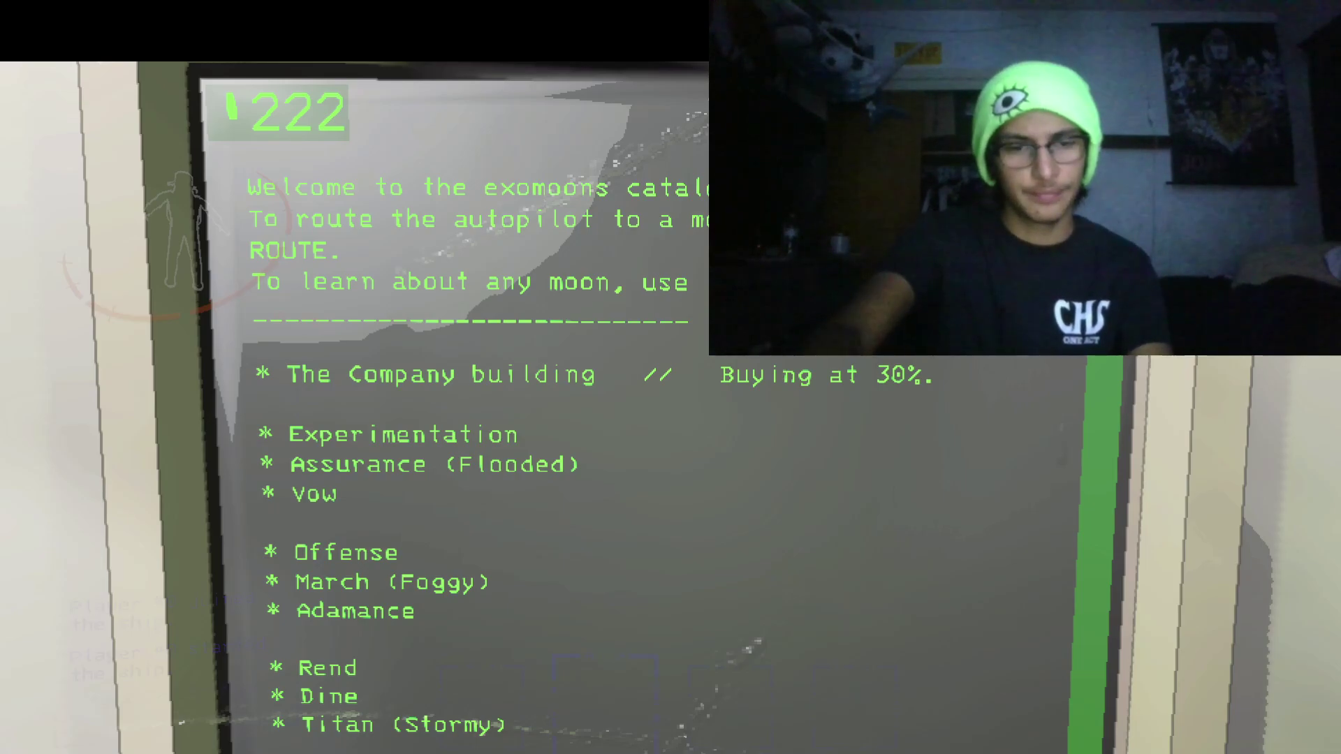
Step: Route and confirm the autopilot to 41-Experimentation, then leave the terminal
{"action": "key", "text": "Return"}
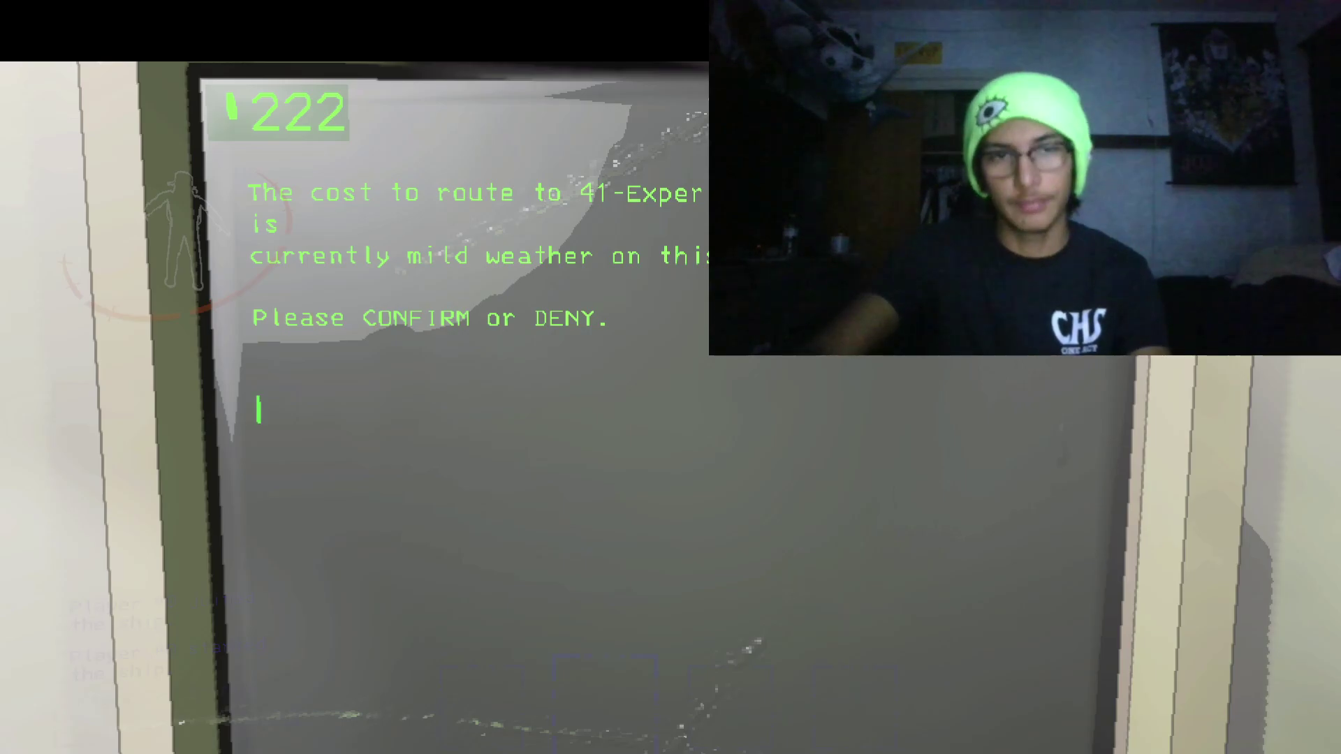
{"action": "type", "text": "con"}
{"action": "key", "text": "Return"}
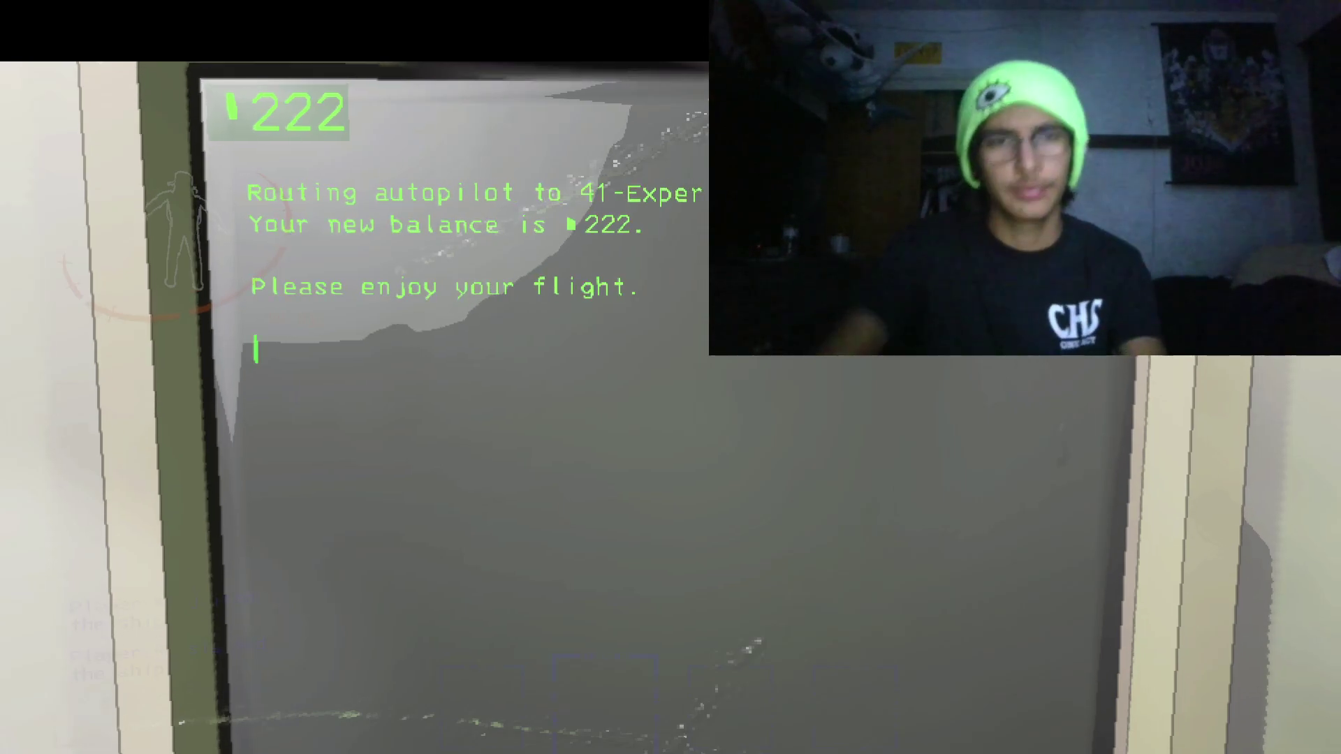
{"action": "key", "text": "Escape"}
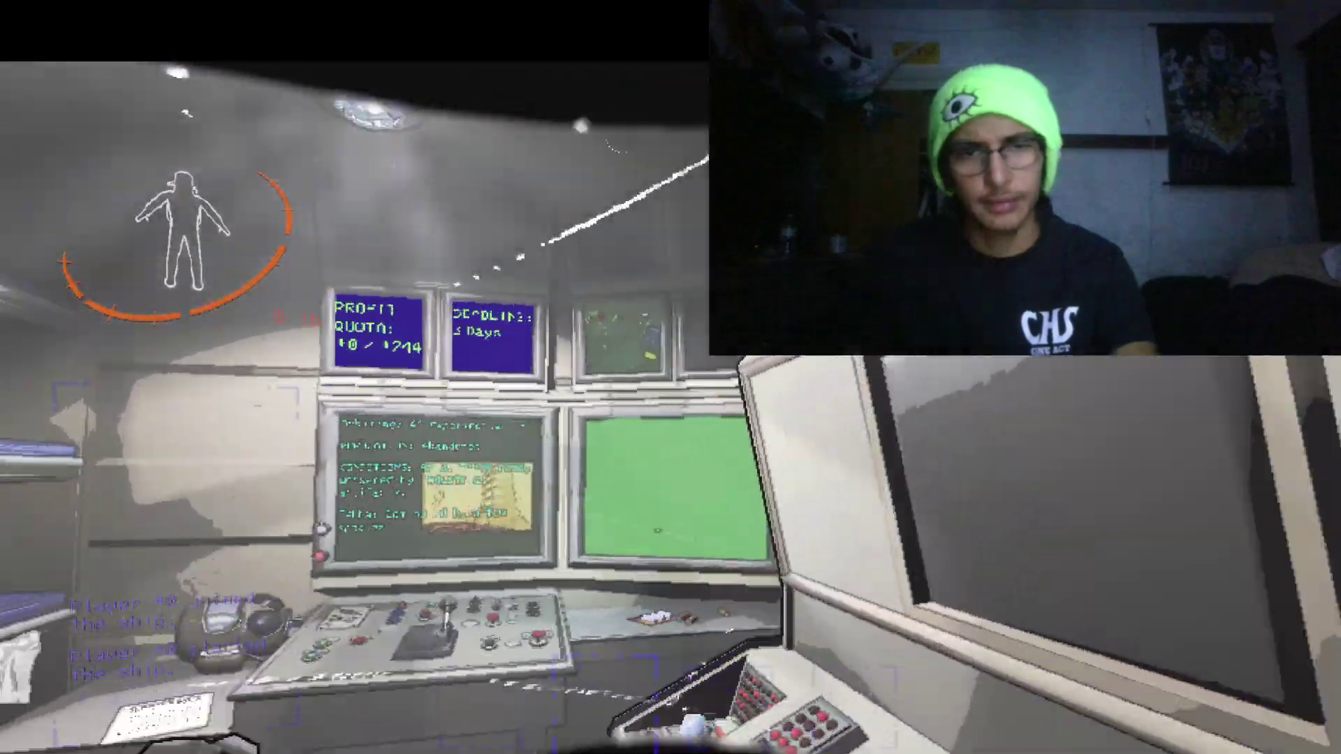
{"action": "key", "text": "w"}
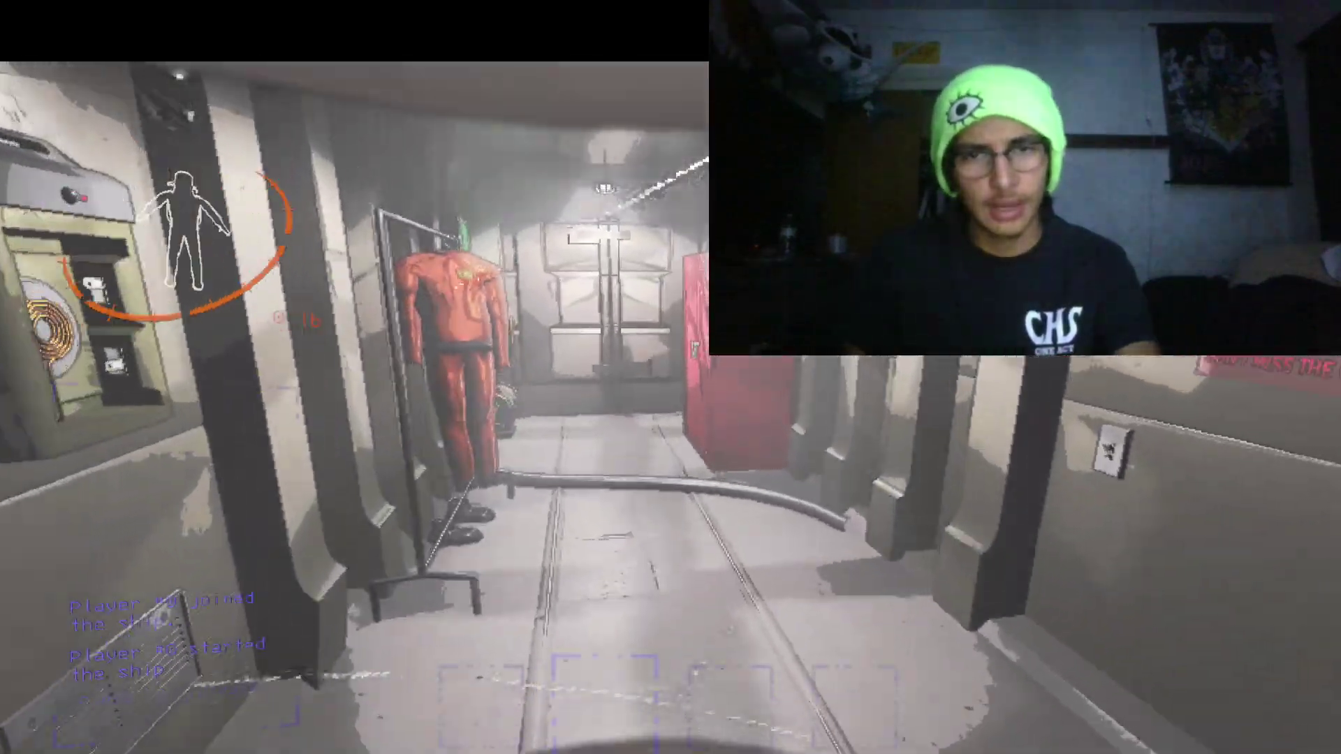
{"action": "key", "text": "w"}
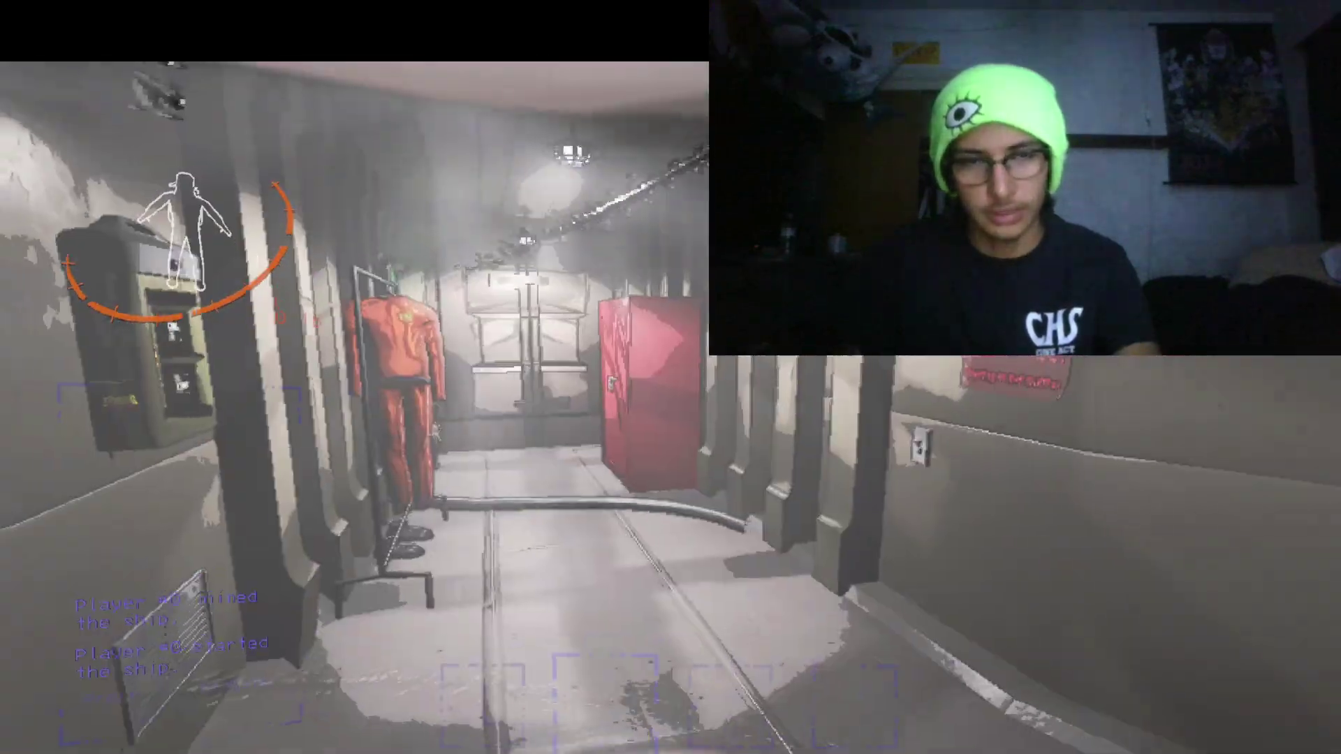
{"action": "key", "text": "w"}
{"action": "key", "text": "w"}
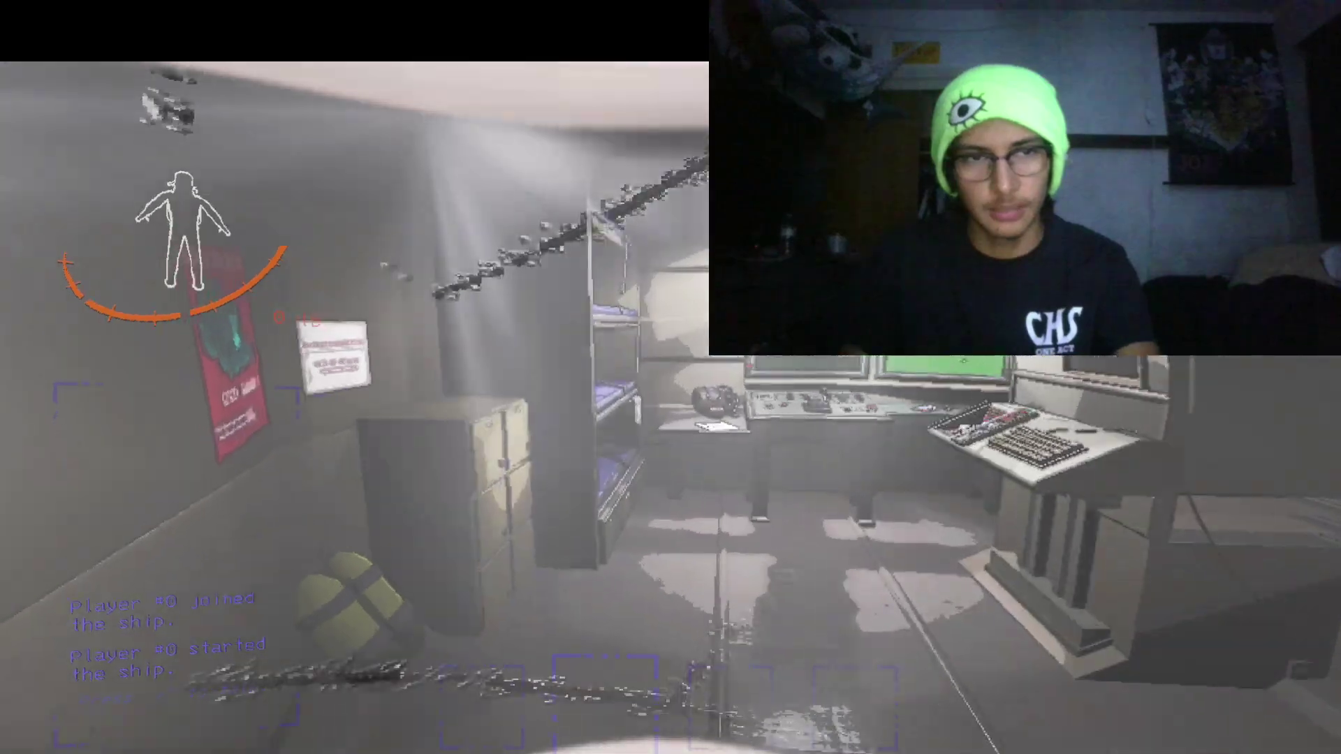
{"action": "key", "text": "w"}
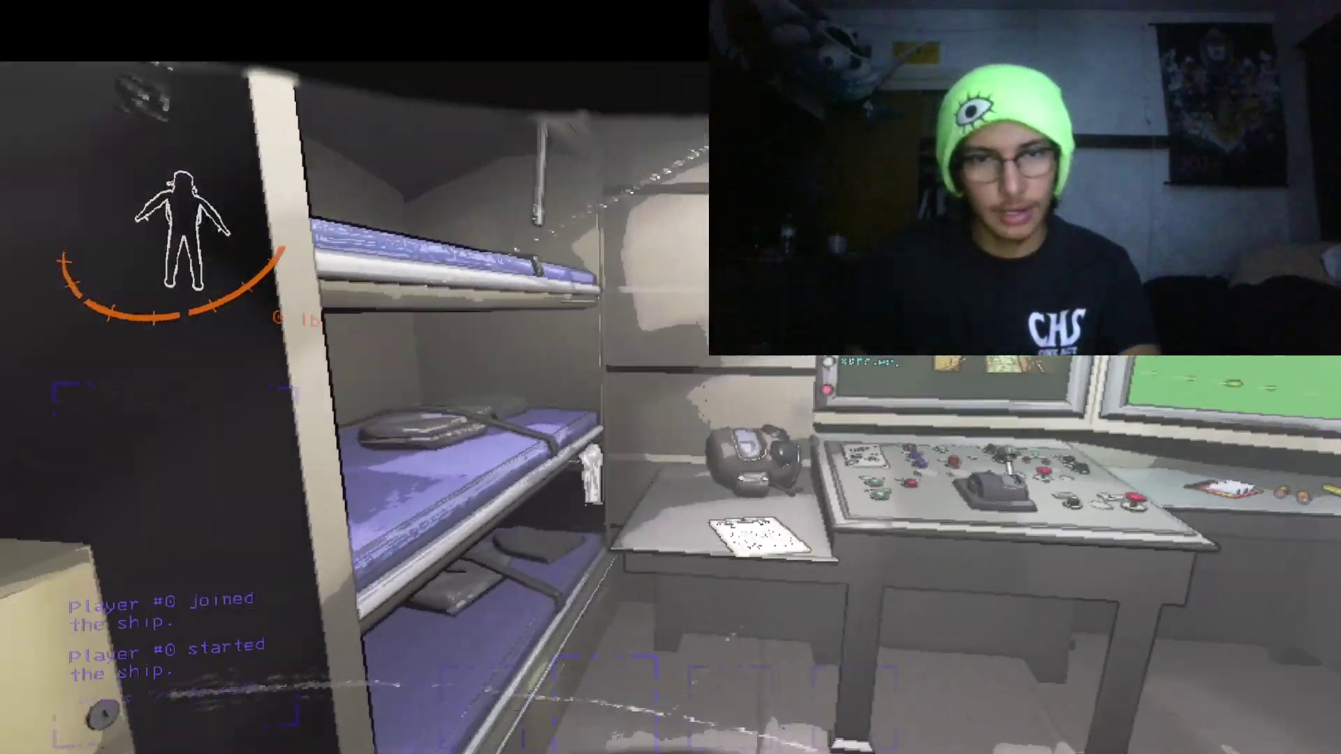
{"action": "key", "text": "w"}
{"action": "key", "text": "w"}
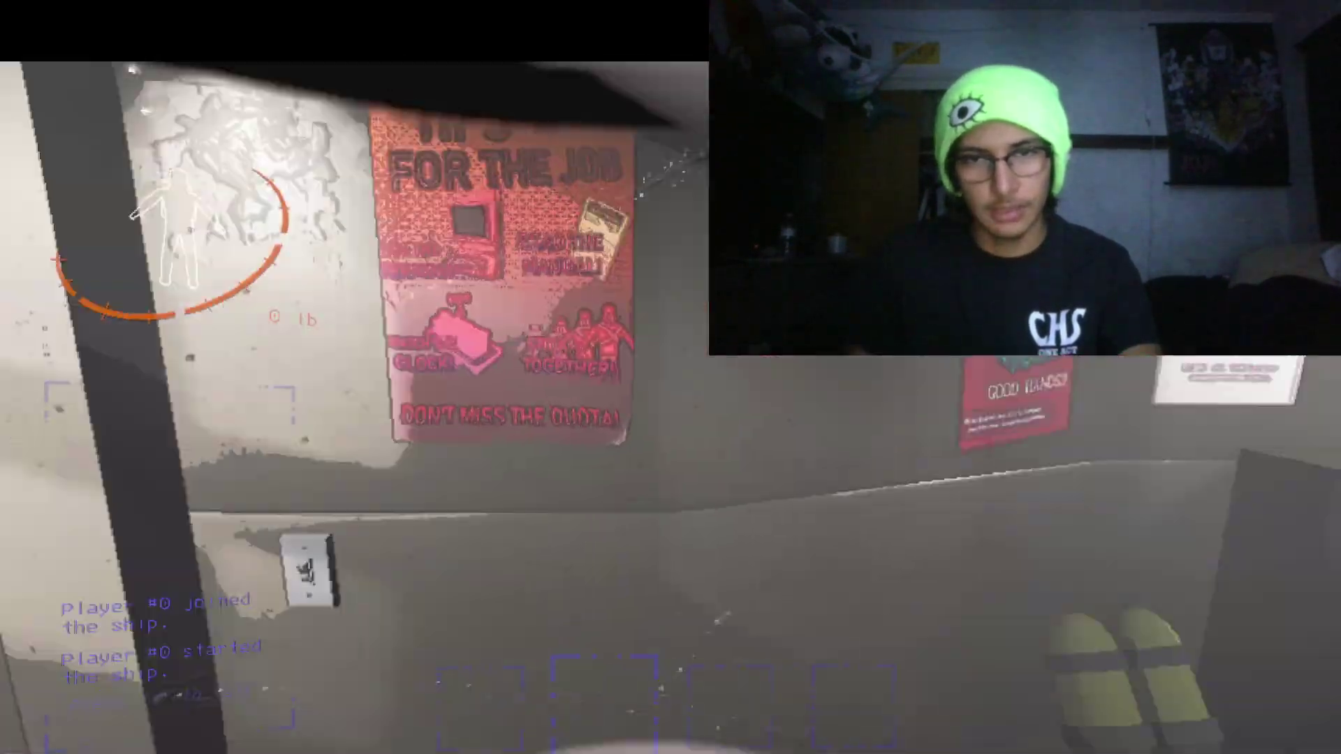
Step: Pause the game to bring up the Resume, Settings and Quit menu
{"action": "key", "text": "Escape"}
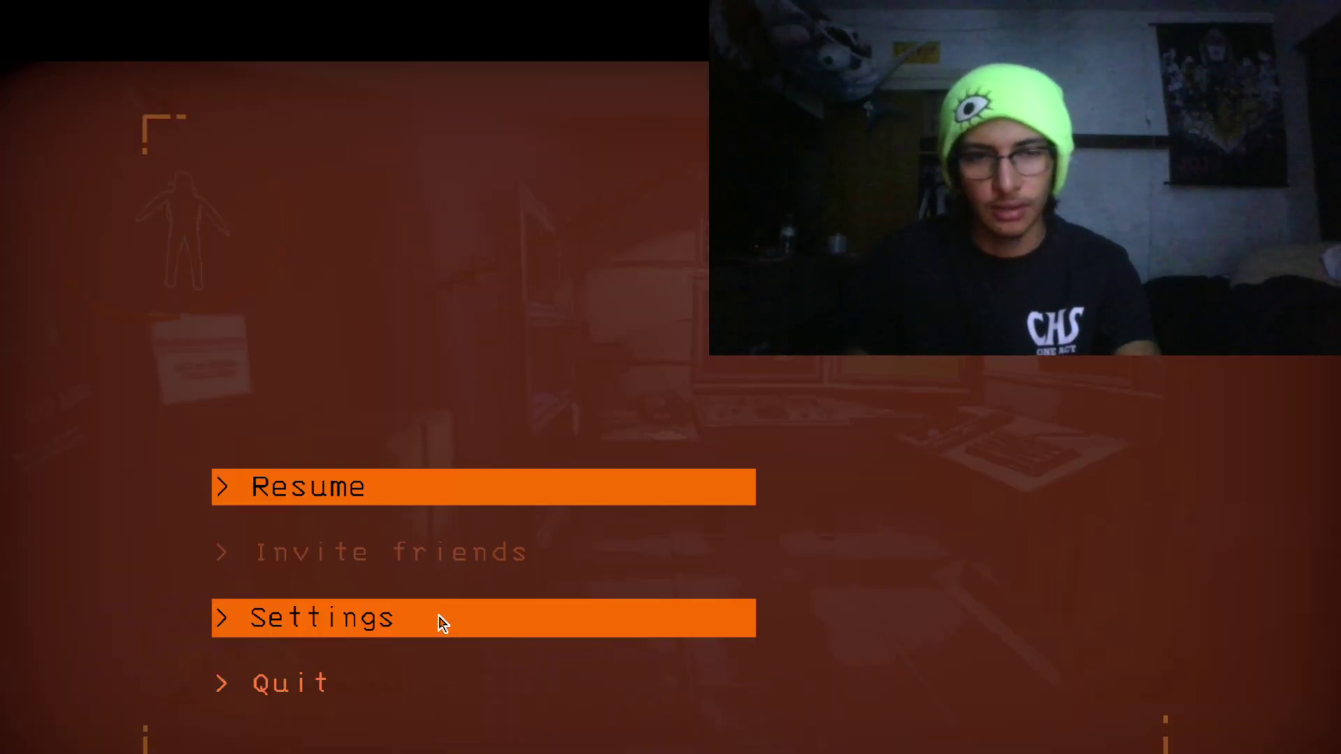